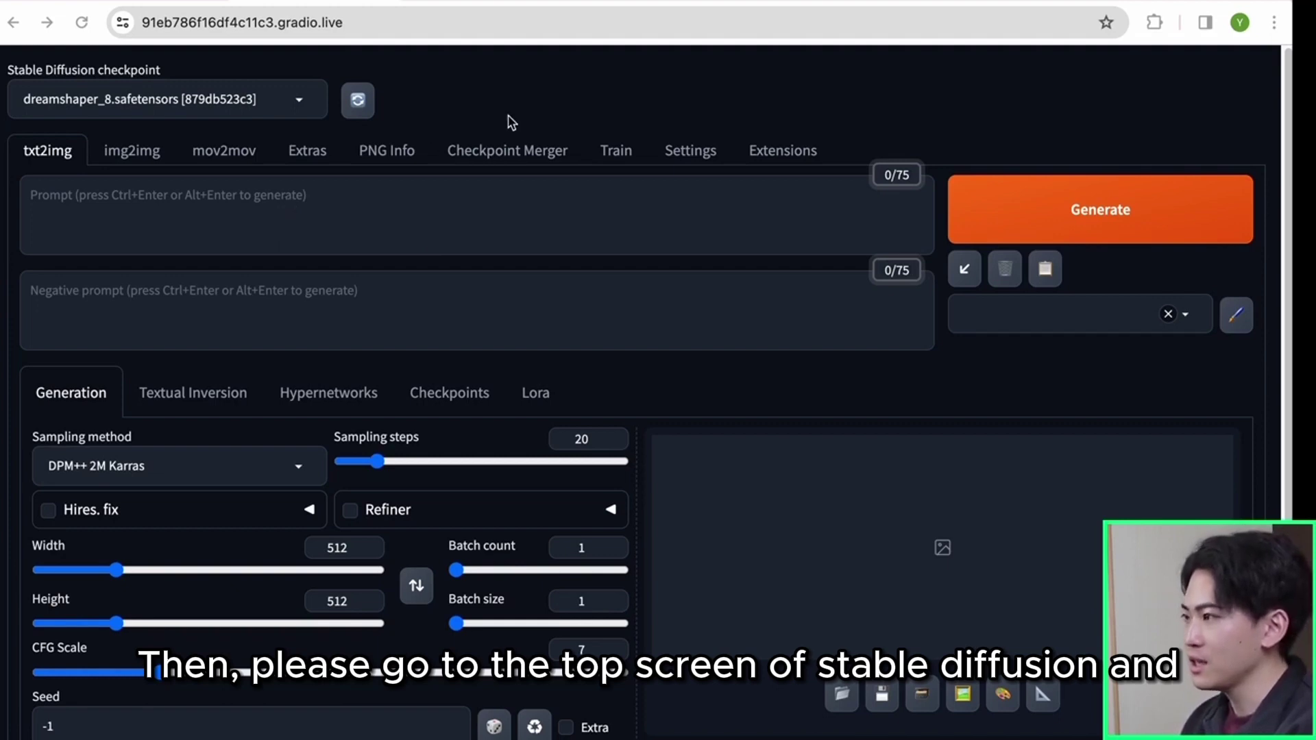
# Step: Load the available extensions catalogue, find Deforum in it, and install it
pyautogui.click(777, 156)
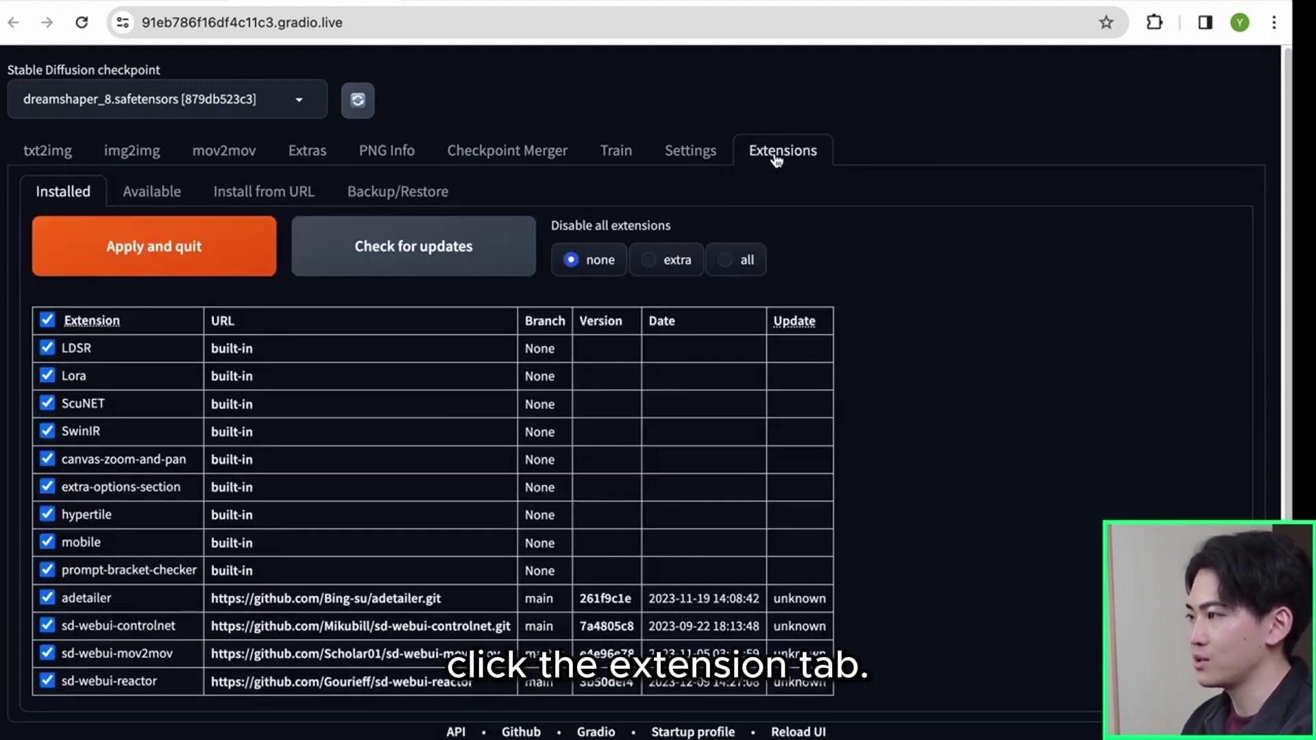
pyautogui.click(173, 201)
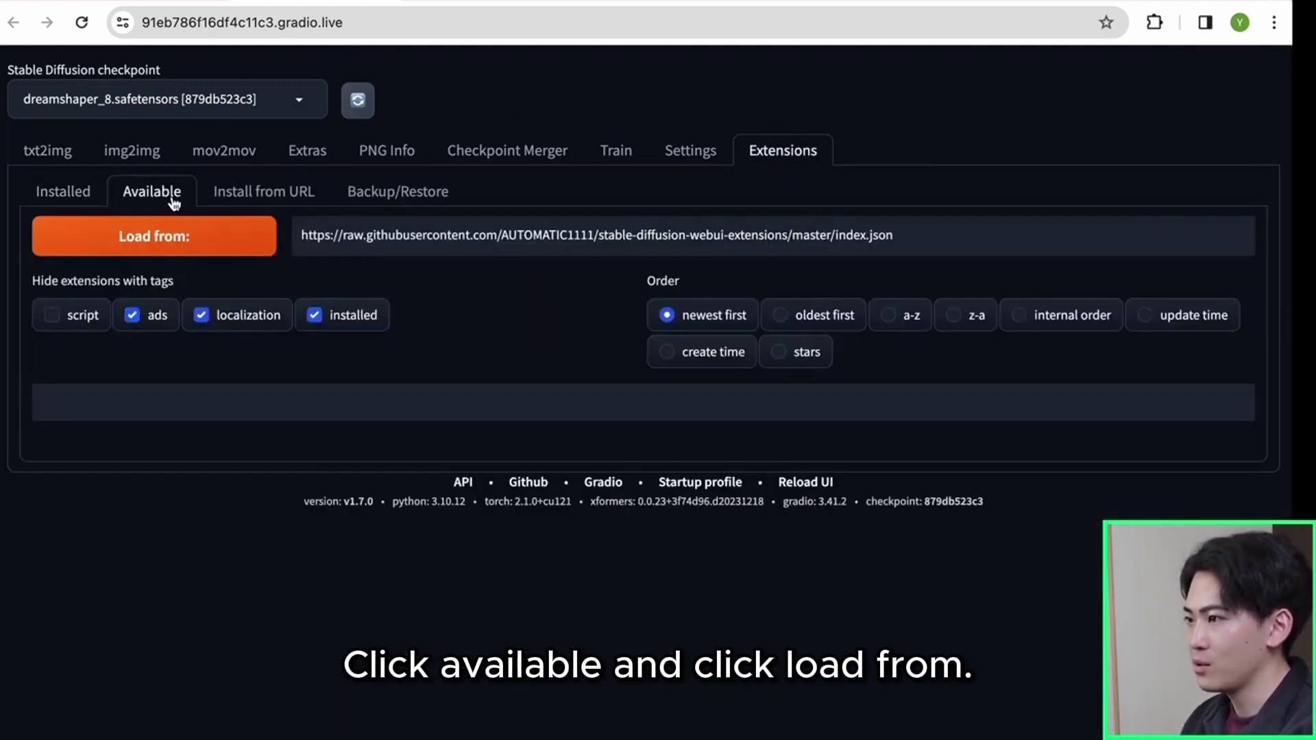
pyautogui.click(126, 238)
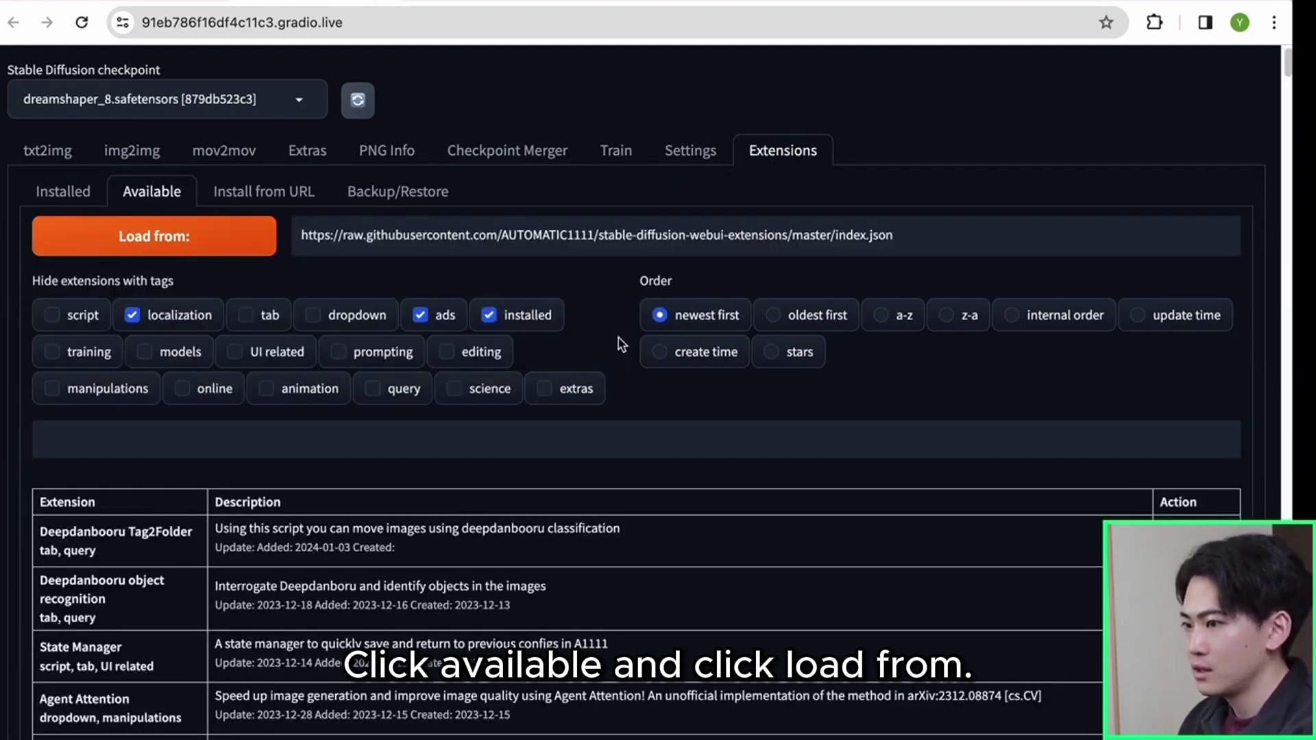
pyautogui.scroll(-1, 618, 343)
pyautogui.hotkey('ctrl', 'f')
pyautogui.write('defo')
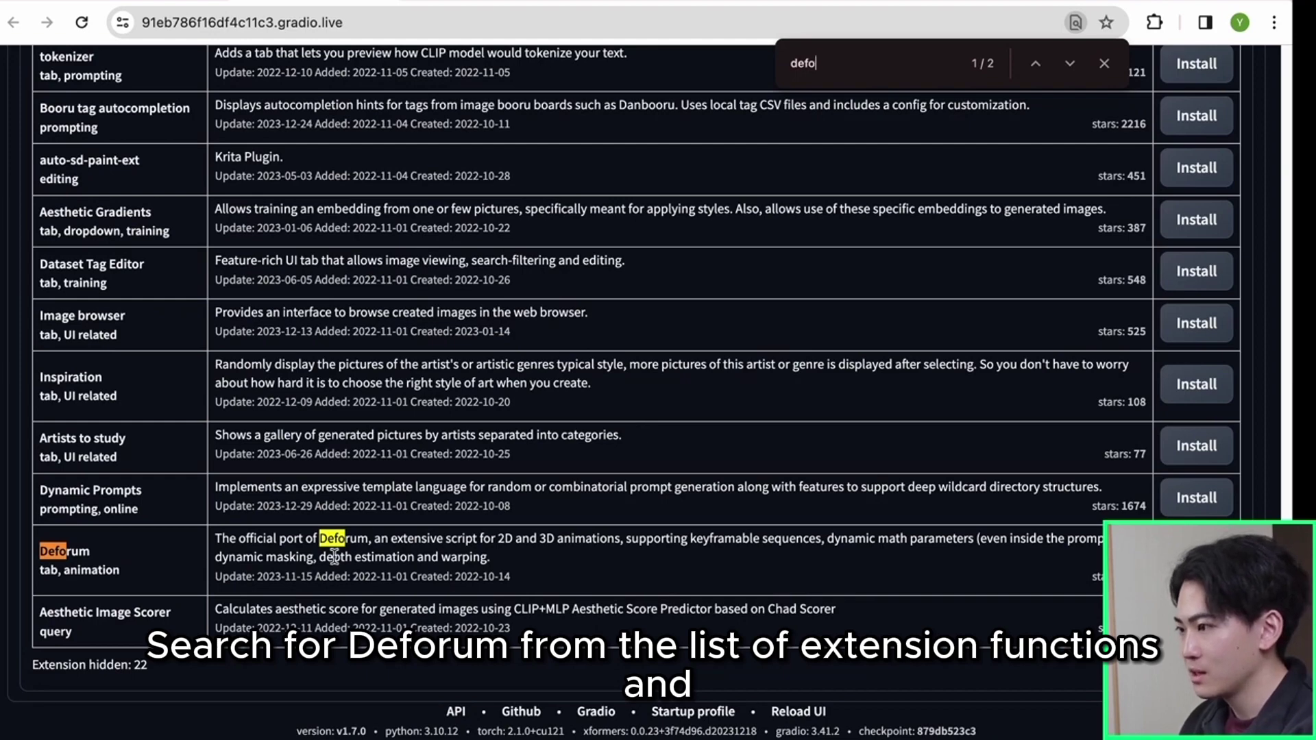
pyautogui.click(74, 552)
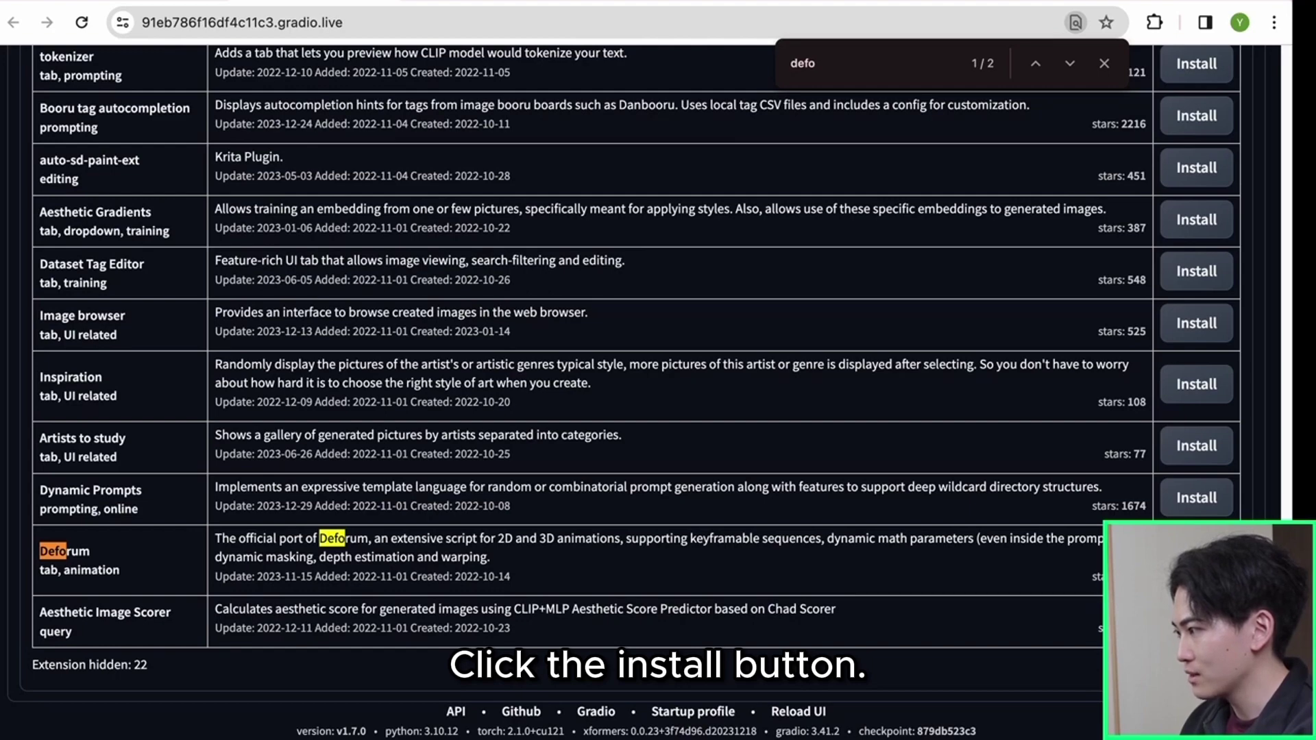
pyautogui.click(1197, 559)
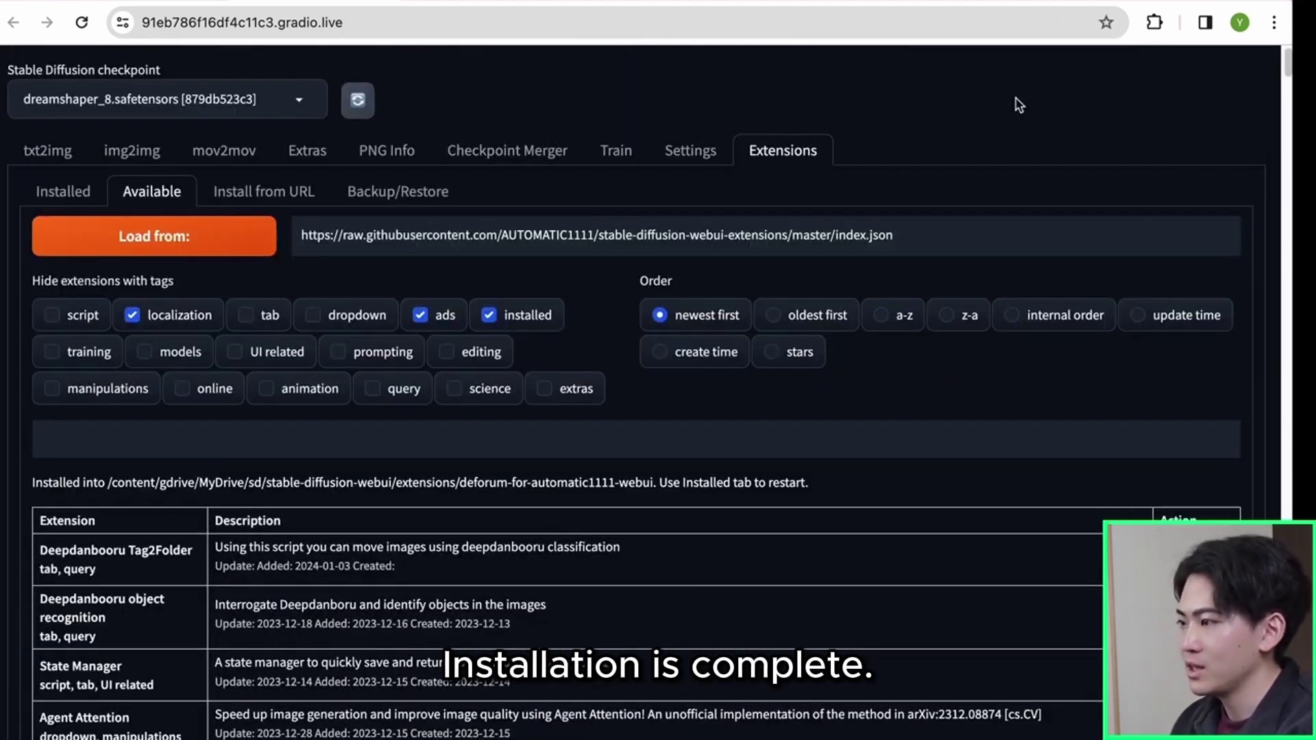
# Step: Stop the running Start Stable-Diffusion cell in the Colab notebook
pyautogui.click(170, 7)
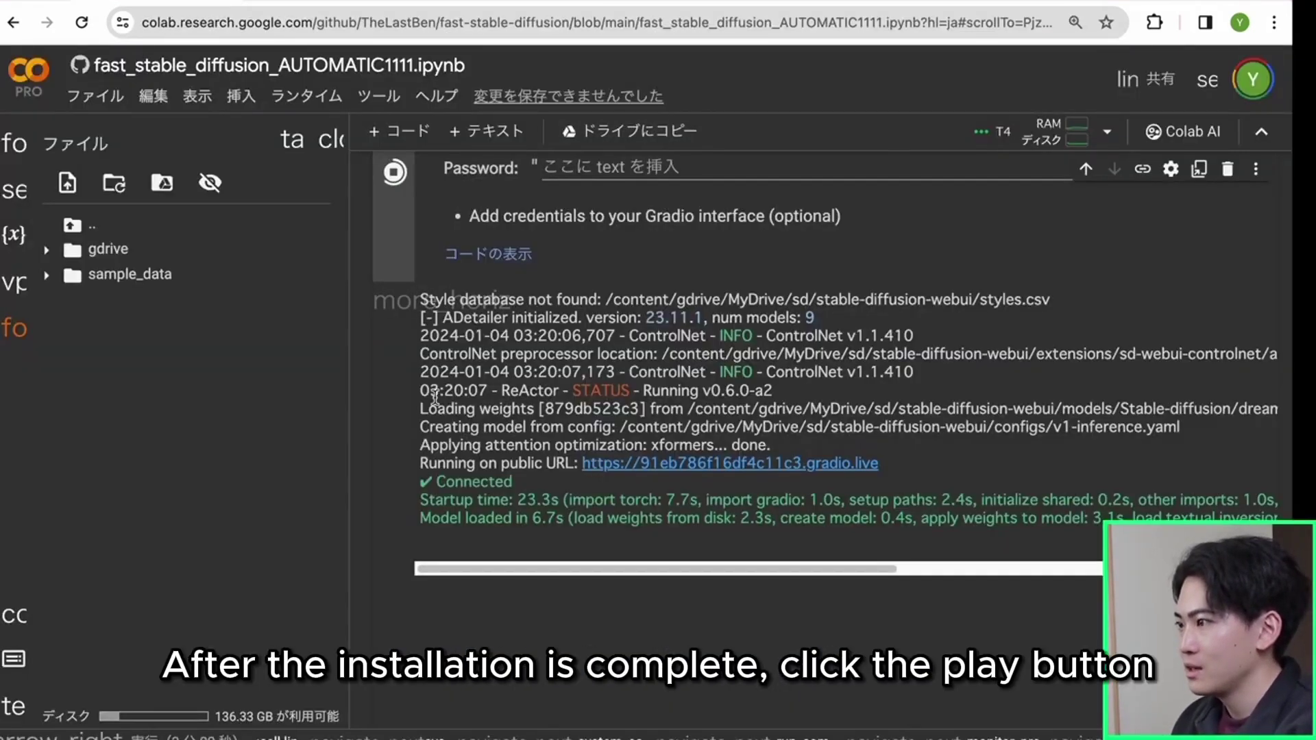
pyautogui.scroll(4, 617, 411)
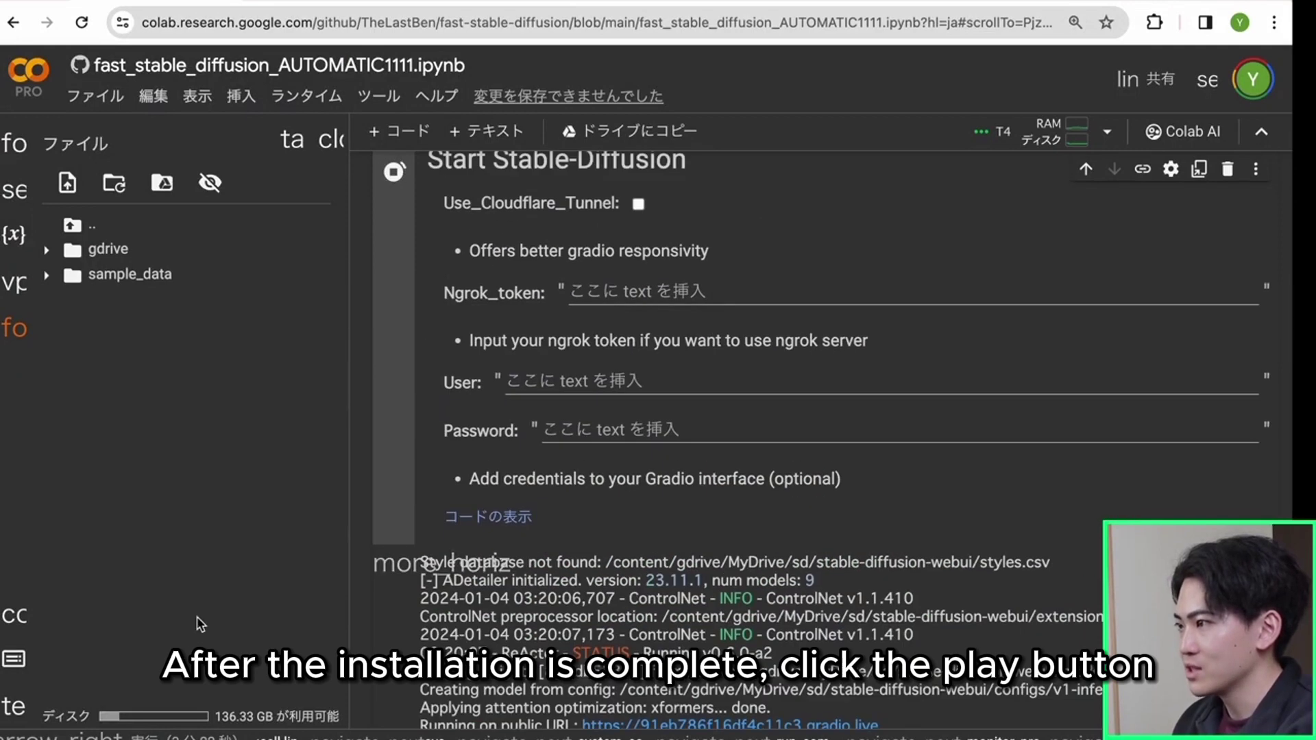
pyautogui.click(391, 175)
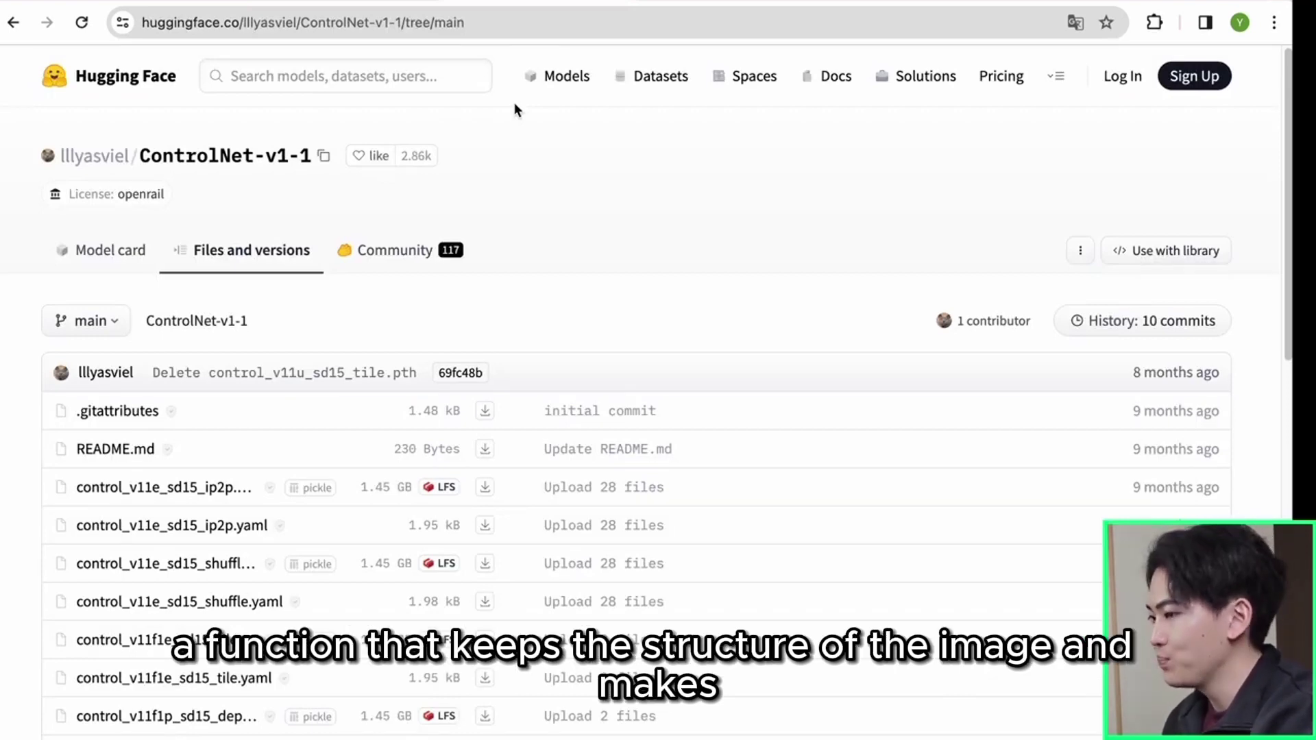
# Step: Find the tile .pth file in the ControlNet-v1-1 file list and download it
pyautogui.hotkey('ctrl', 'f')
pyautogui.press('Return')
pyautogui.scroll(-4, 460, 187)
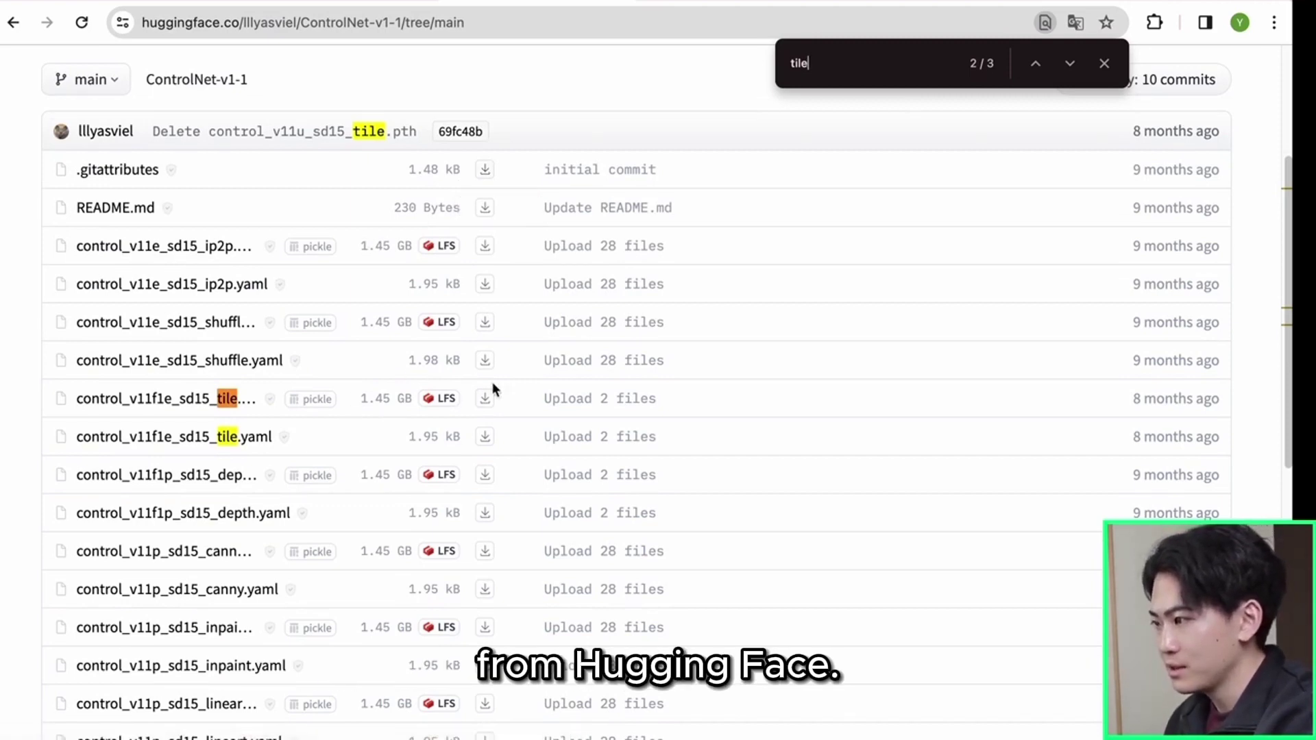
pyautogui.click(483, 400)
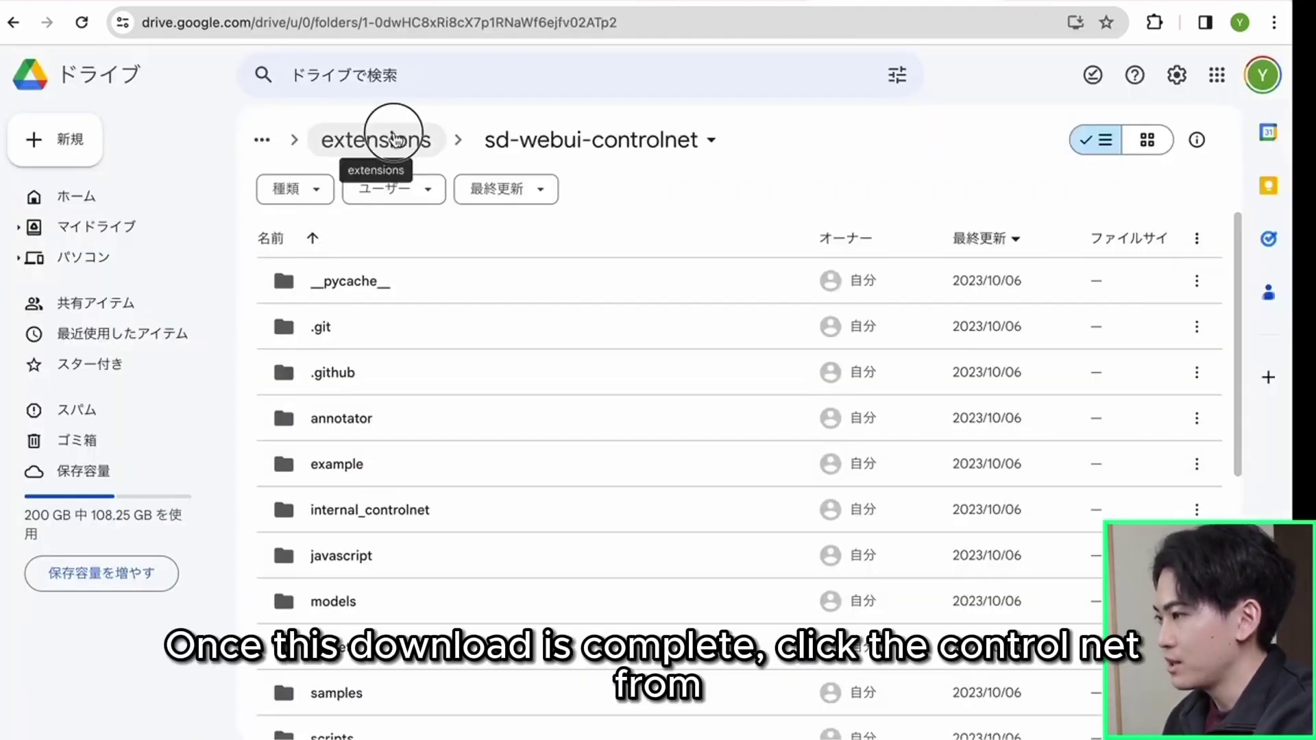
# Step: Open extensions/sd-webui-controlnet/models in Drive and search it for the tile model
pyautogui.click(393, 139)
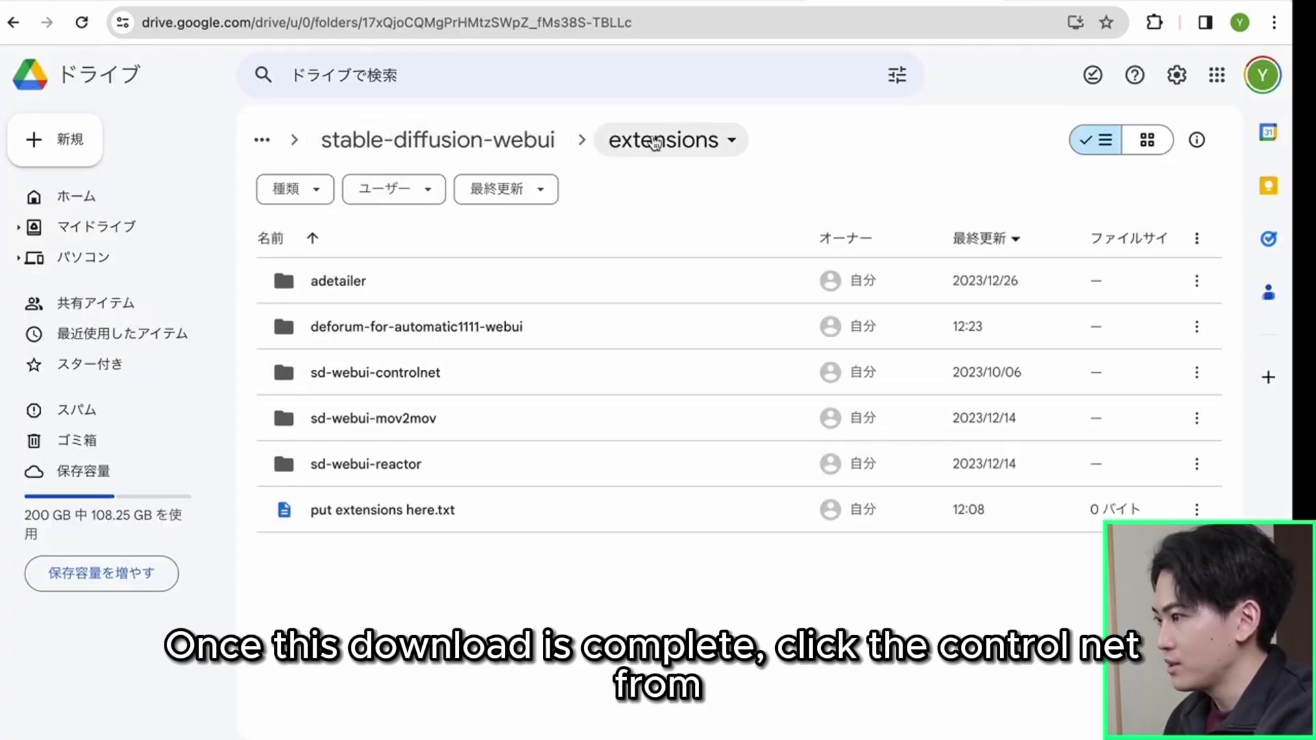
pyautogui.doubleClick(393, 374)
pyautogui.scroll(-1, 331, 411)
pyautogui.scroll(-1, 327, 480)
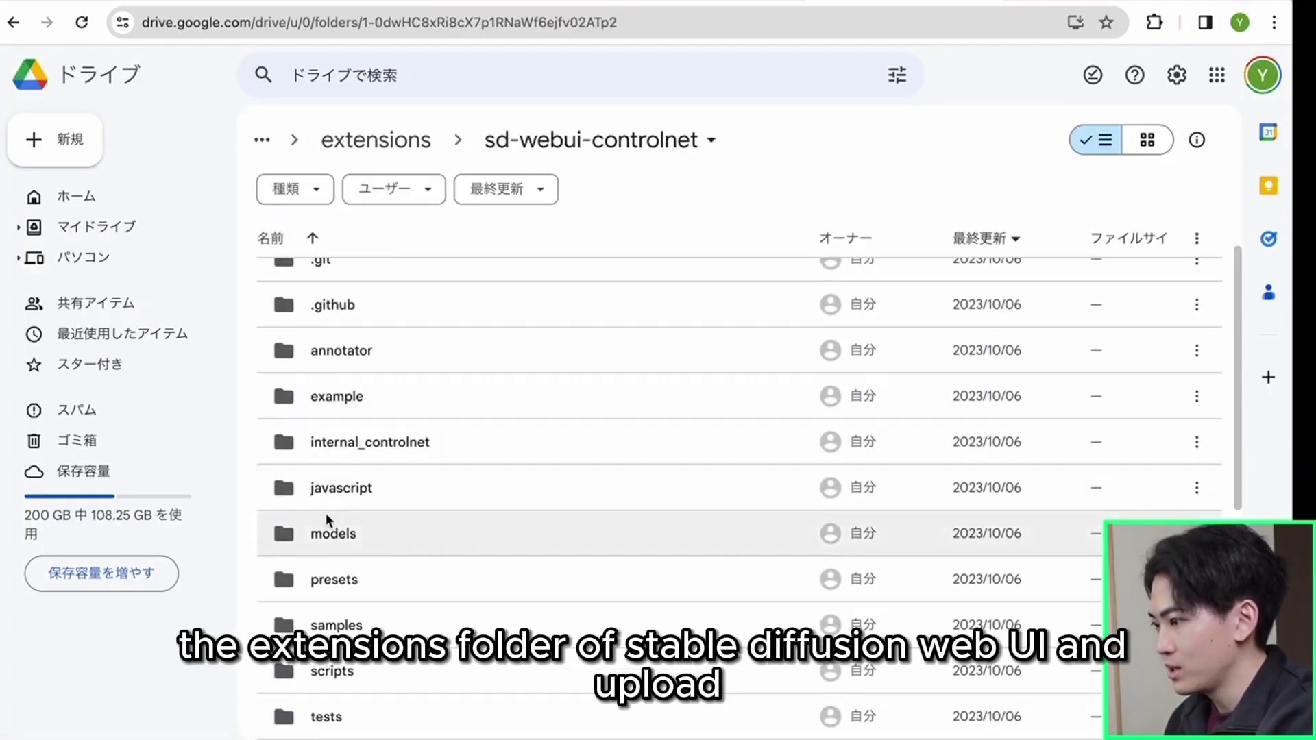
pyautogui.doubleClick(327, 524)
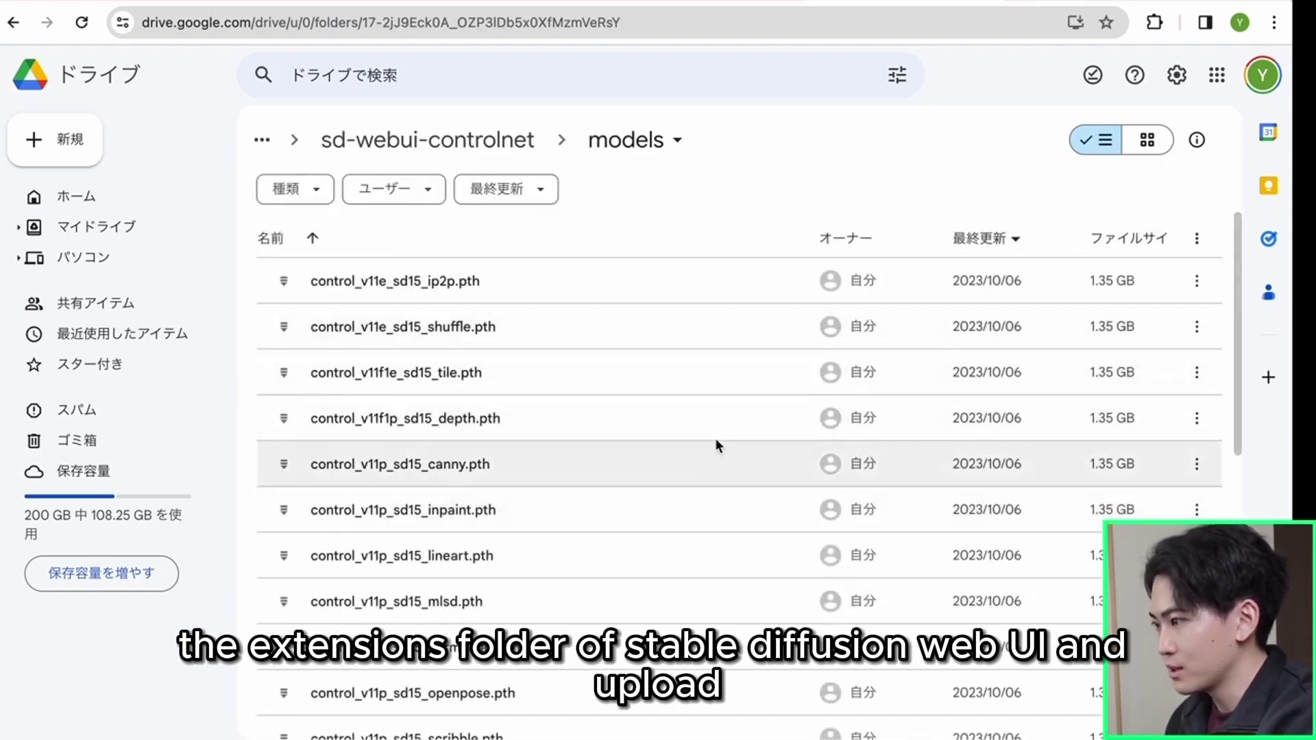
pyautogui.press('super+f')
pyautogui.write('tile')
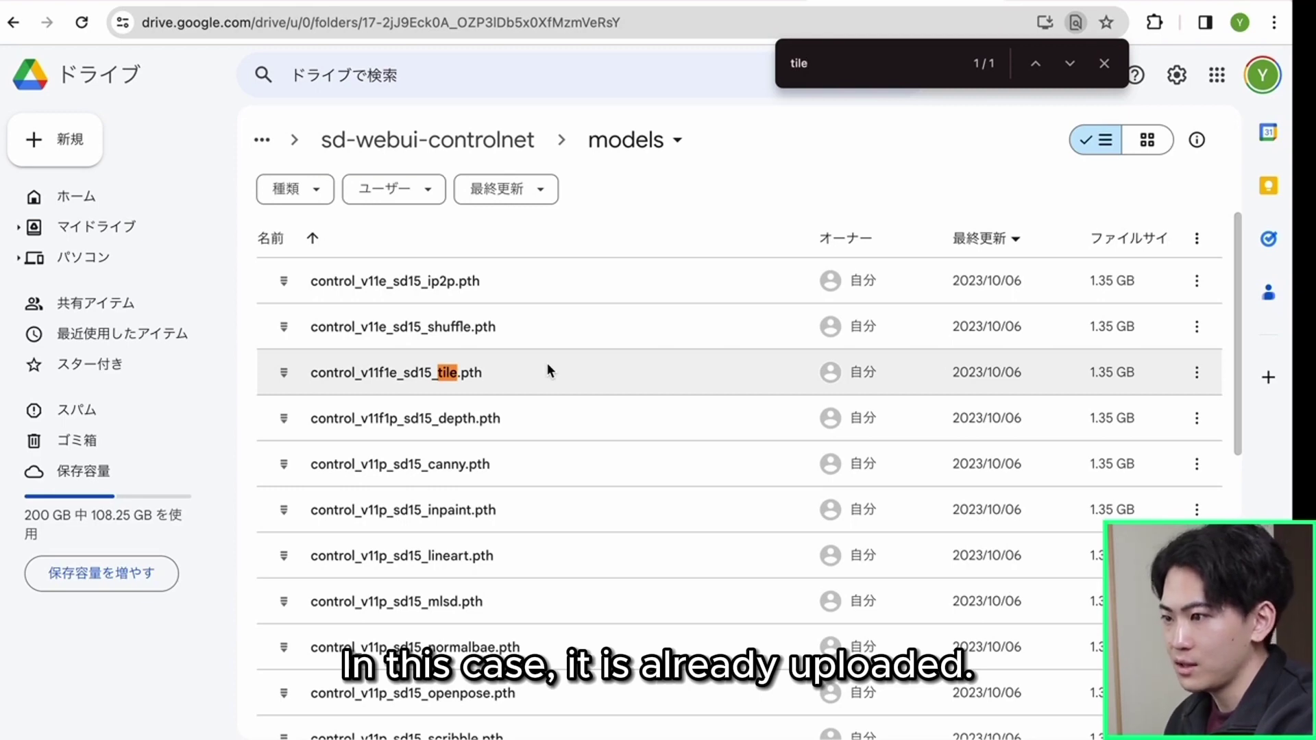
pyautogui.click(686, 1)
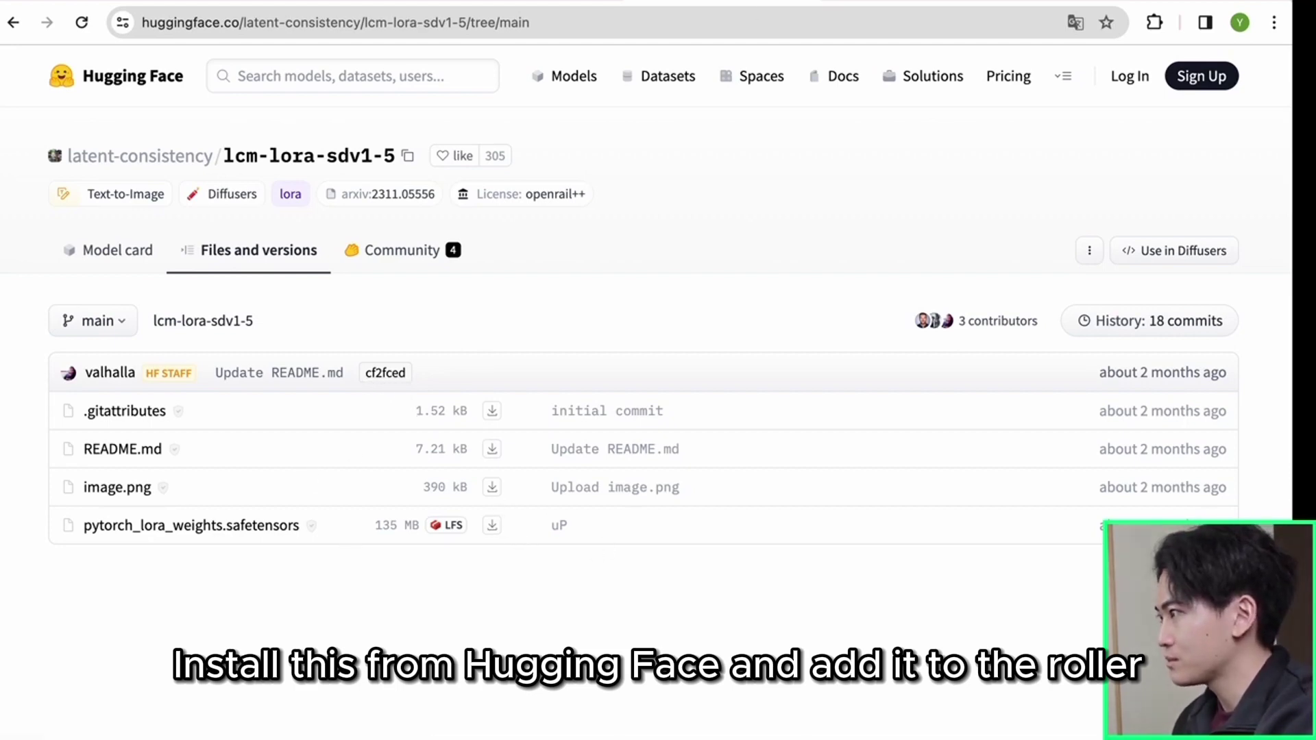
# Step: Download lcm-lora-sdv1-5's pytorch_lora_weights.safetensors, with Drive's Lora models folder open as the destination
pyautogui.click(488, 526)
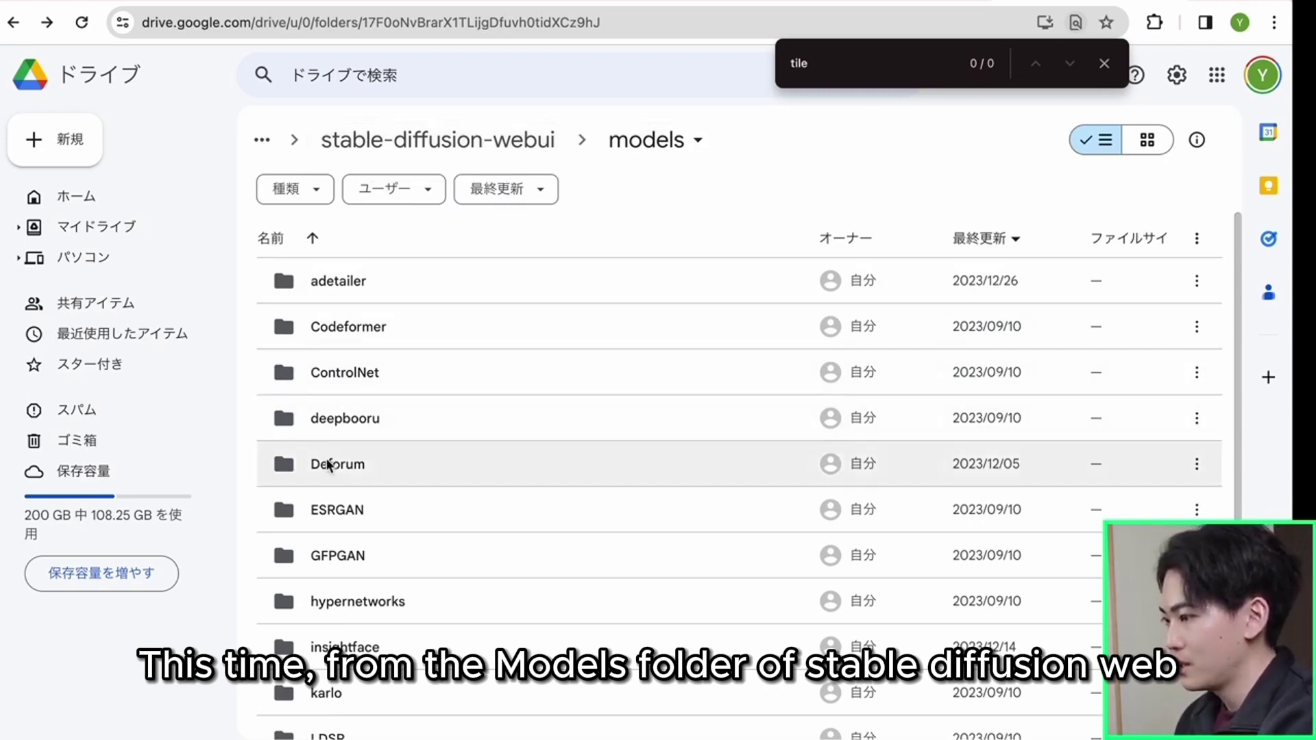
pyautogui.scroll(-2, 328, 480)
pyautogui.doubleClick(315, 676)
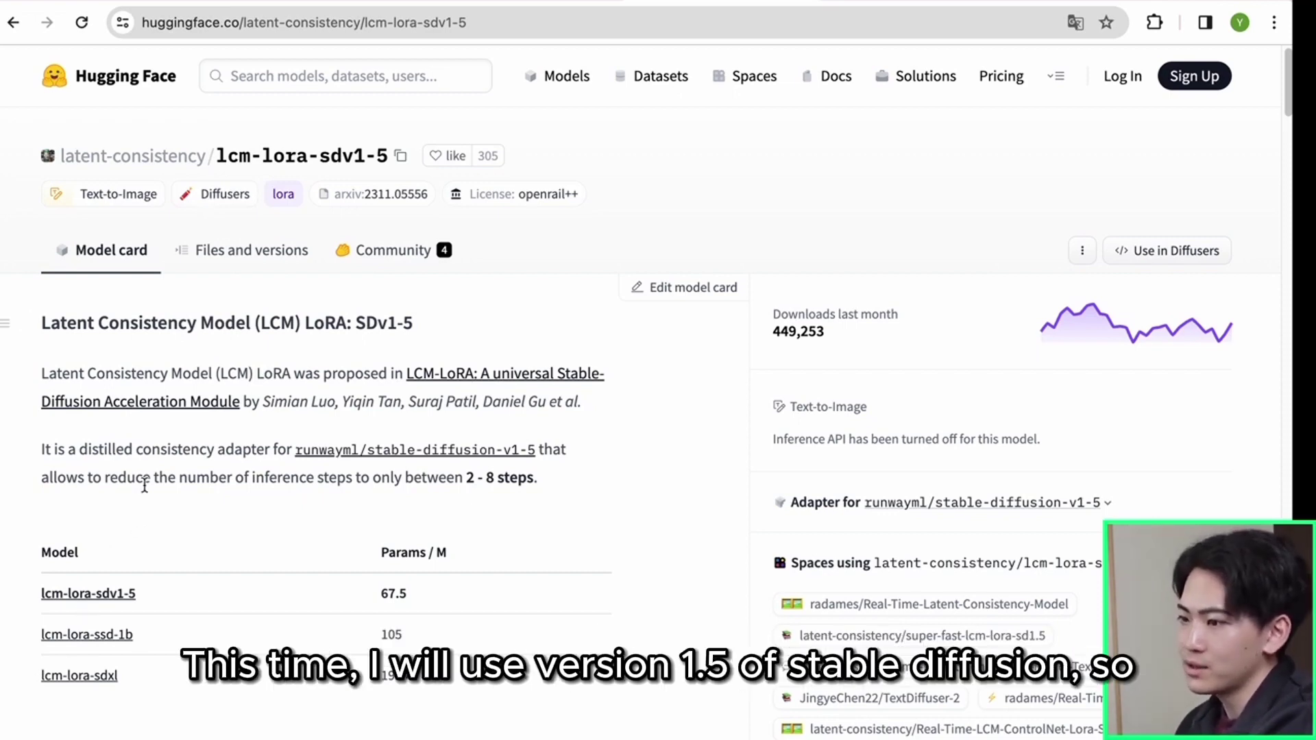
pyautogui.click(99, 593)
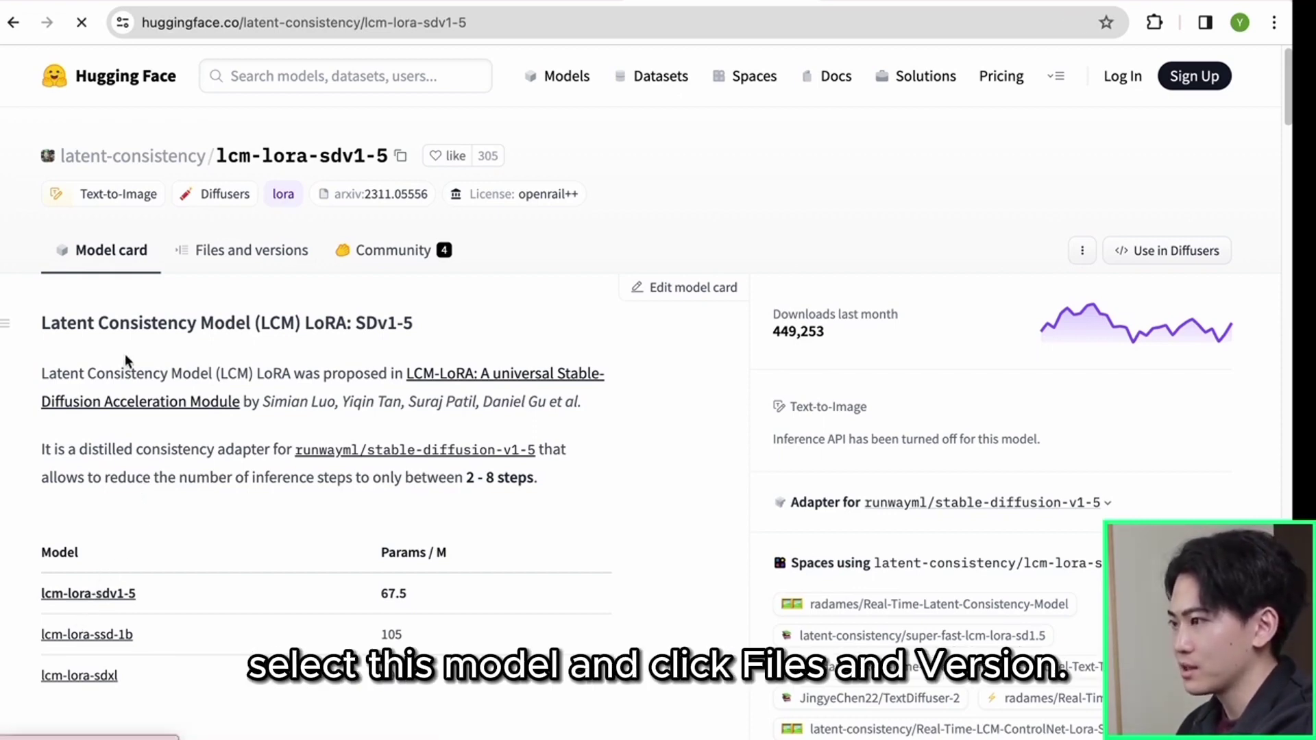
pyautogui.click(224, 268)
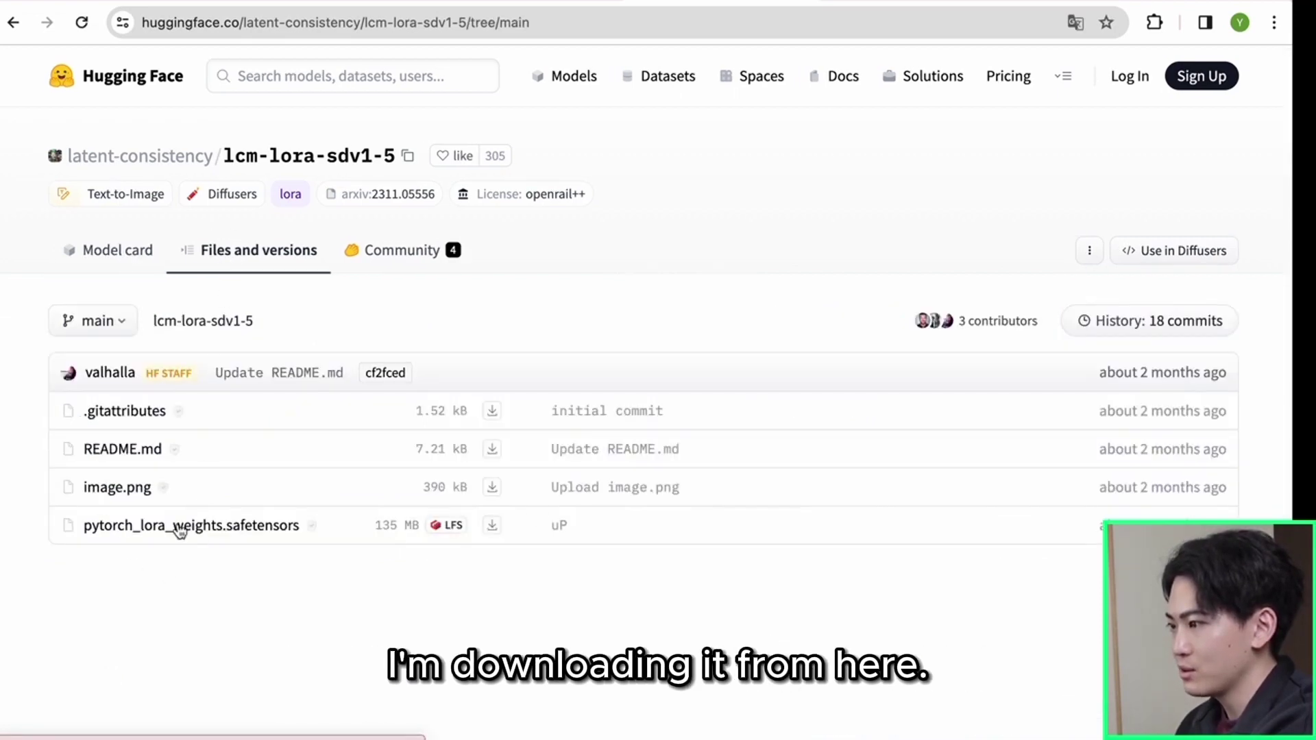
pyautogui.click(492, 526)
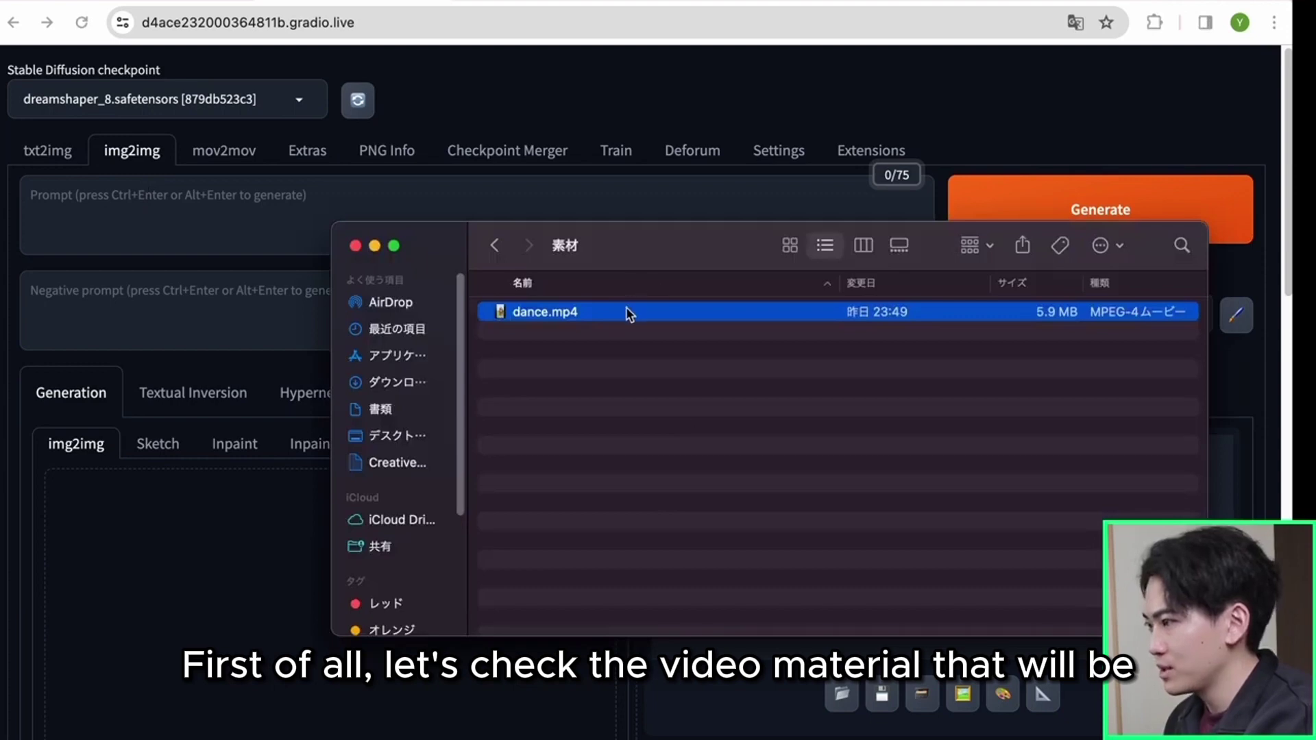
# Step: Play dance.mp4 in QuickTime, take a screenshot of one video frame, and close it
pyautogui.doubleClick(632, 311)
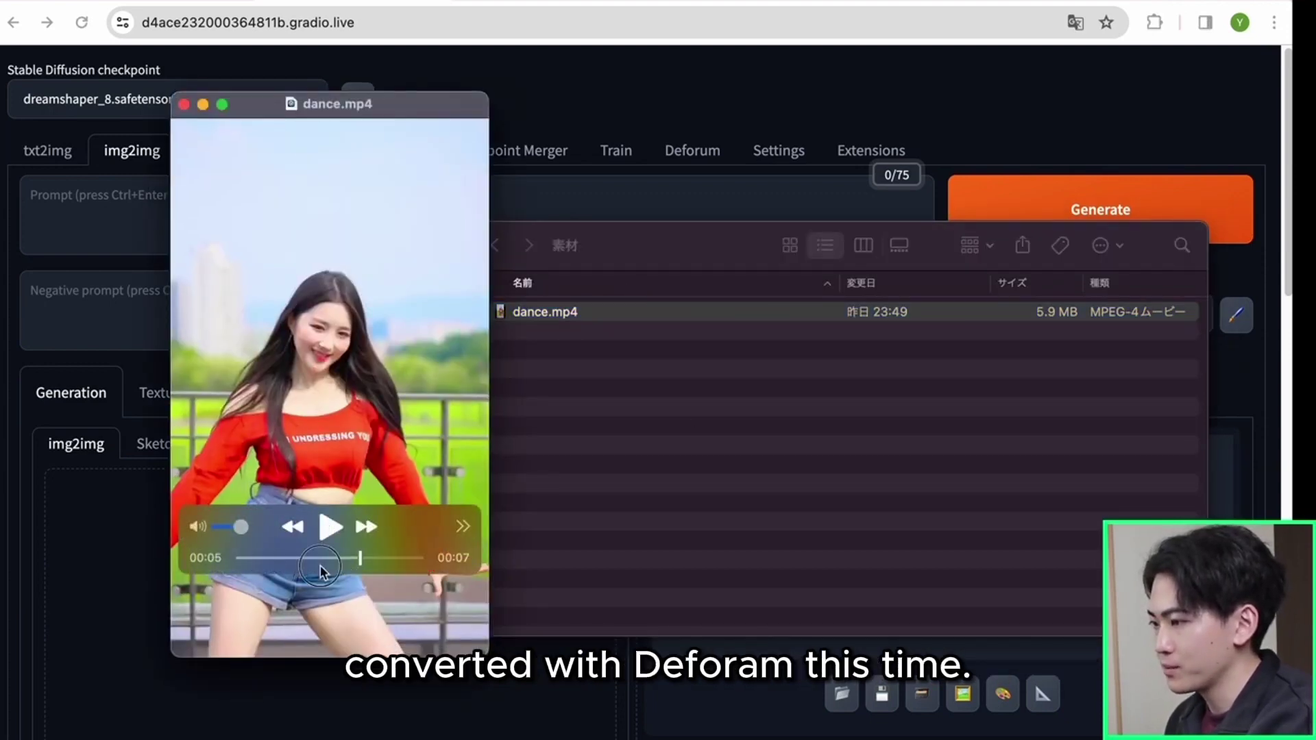
pyautogui.click(330, 526)
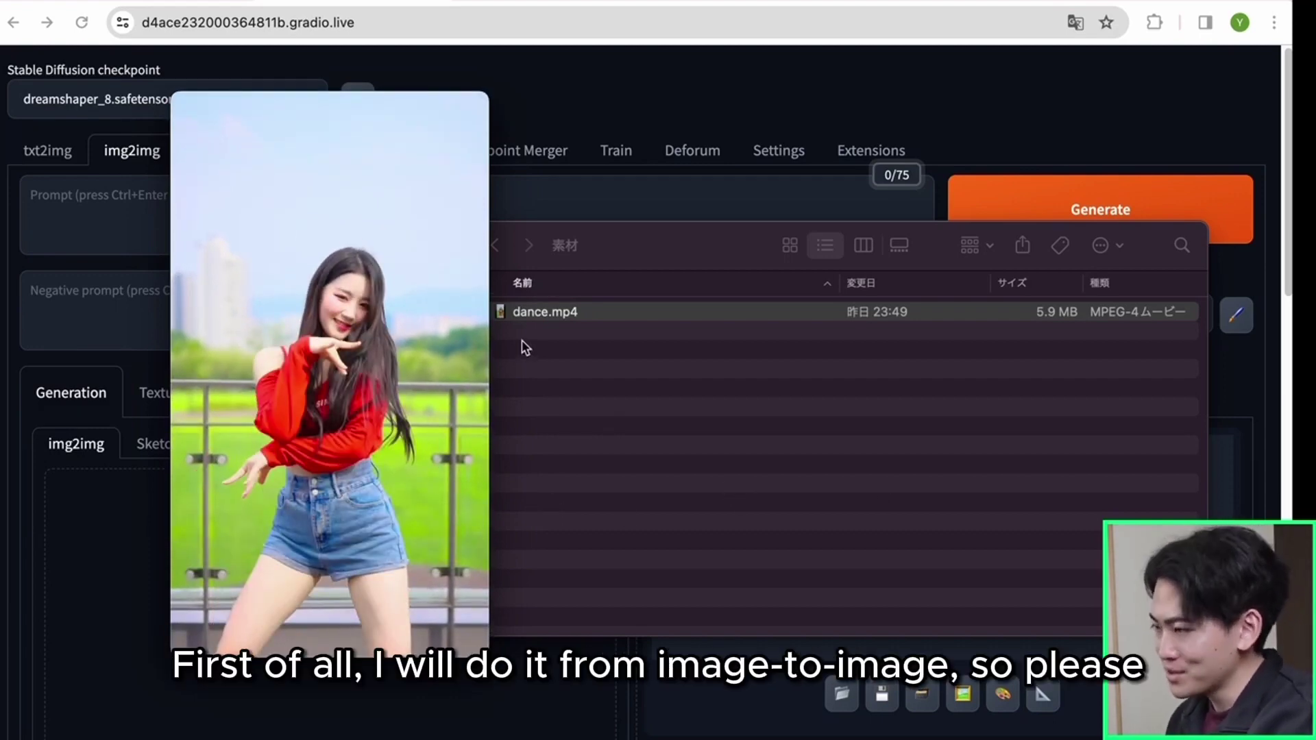
pyautogui.press('super+shift+4')
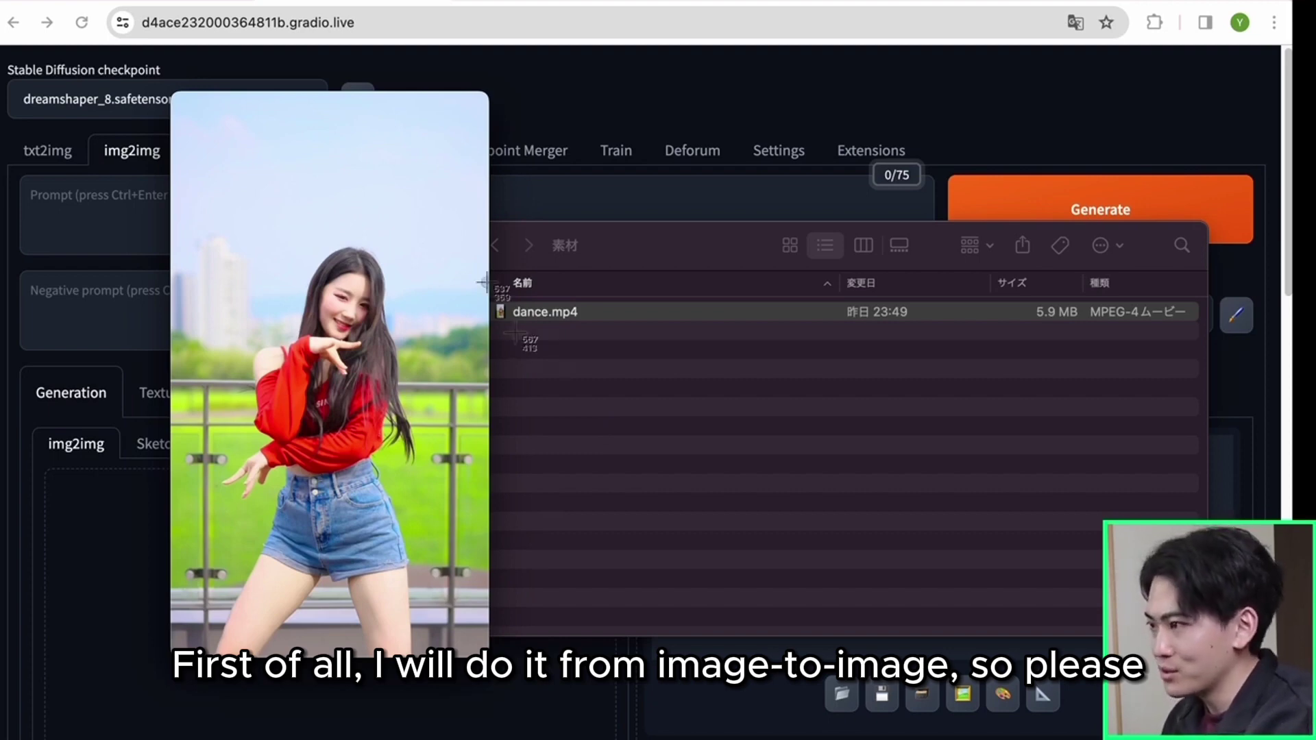
pyautogui.moveTo(171, 91)
pyautogui.mouseDown()
pyautogui.moveTo(242, 312)
pyautogui.moveTo(382, 632)
pyautogui.moveTo(489, 660)
pyautogui.mouseUp()
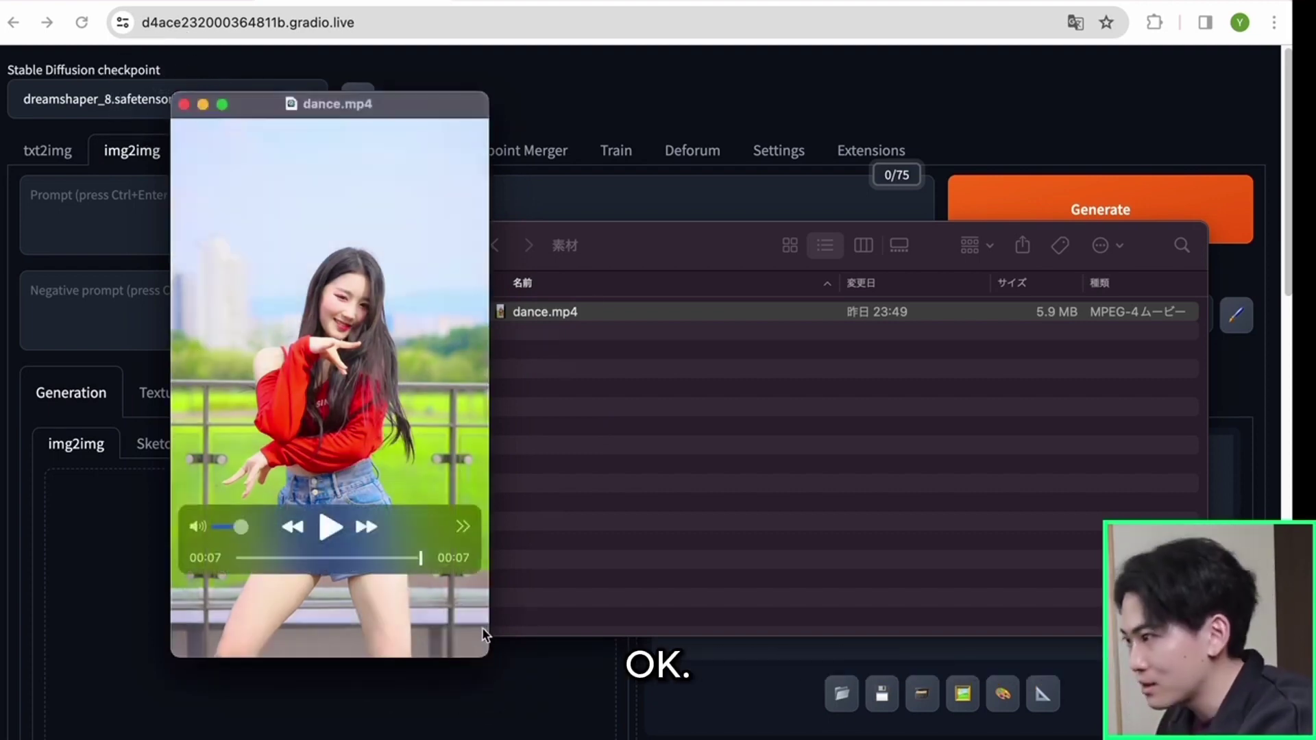
pyautogui.click(191, 309)
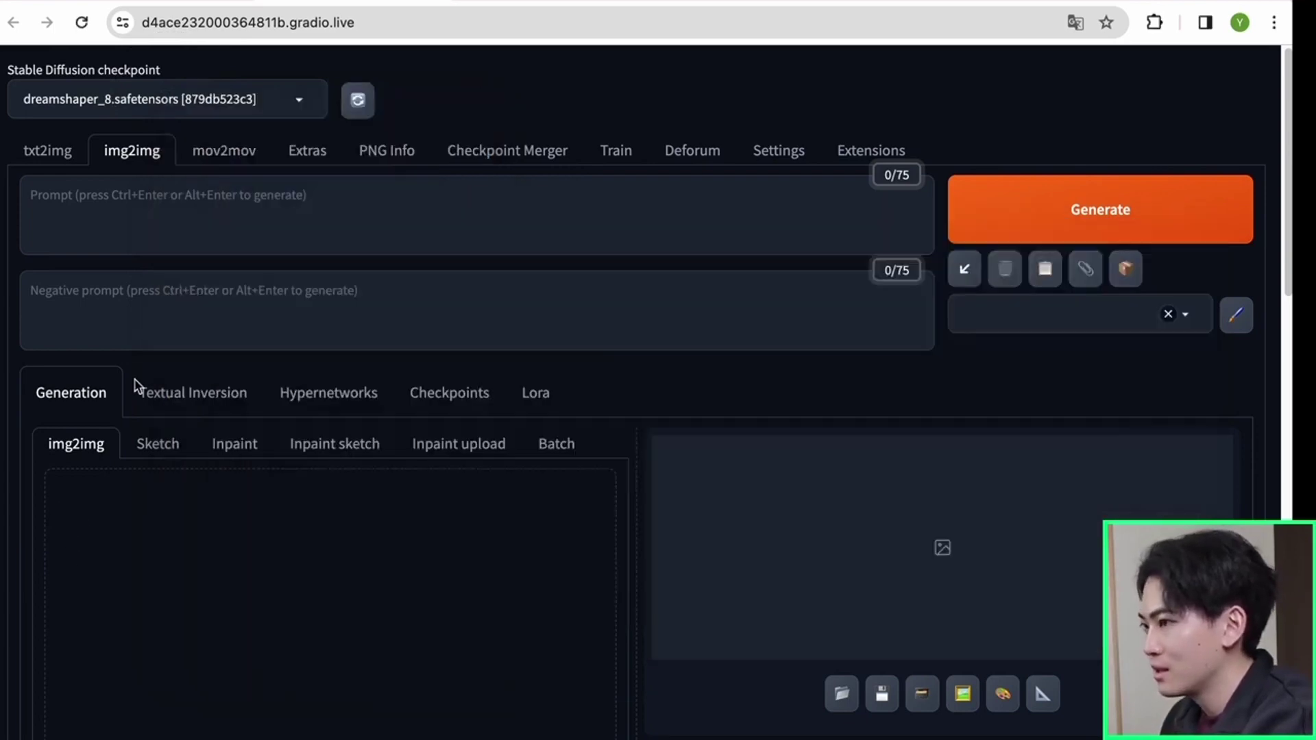
# Step: Load the new dance-frame screenshot into img2img
pyautogui.click(329, 551)
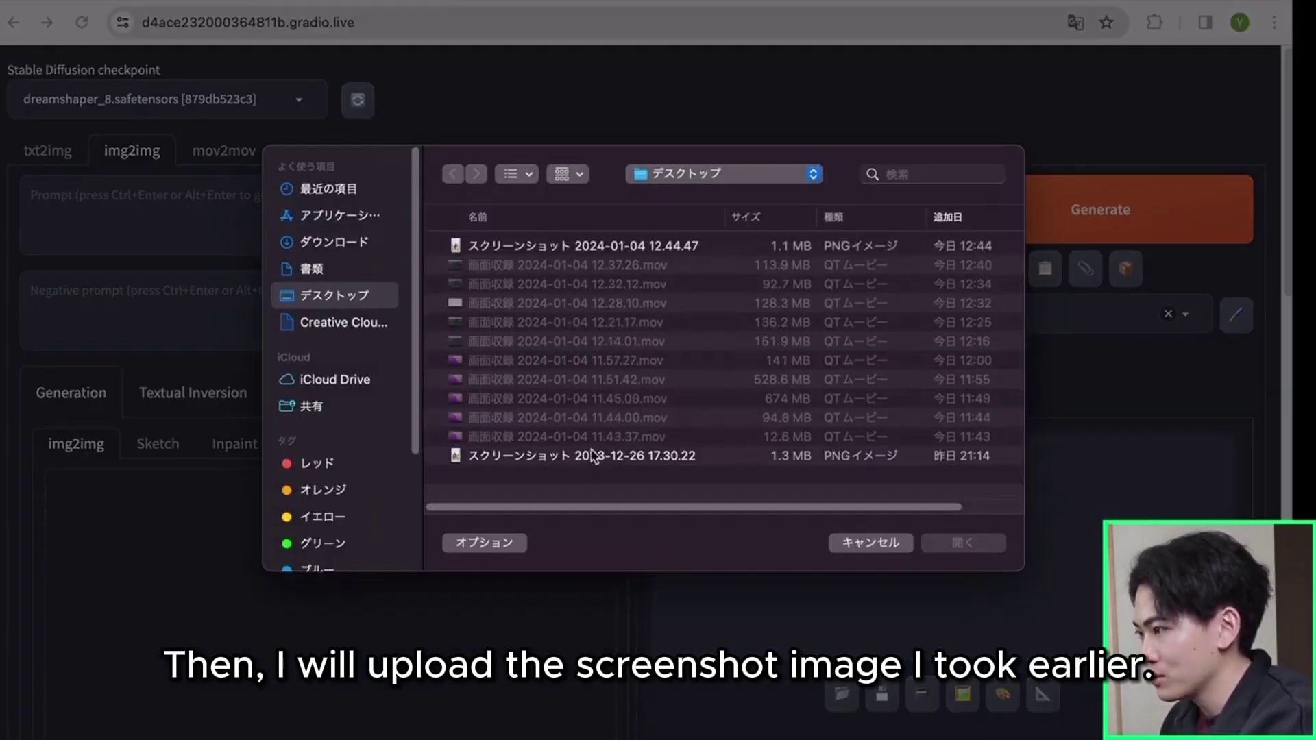
pyautogui.doubleClick(593, 456)
pyautogui.scroll(-3, 575, 273)
pyautogui.scroll(-5, 574, 273)
pyautogui.scroll(8, 553, 293)
# Step: Paste the positive prompt with <lora:pytorch_lora_weights:0.7> and the EasyNegative negative prompt
pyautogui.click(312, 193)
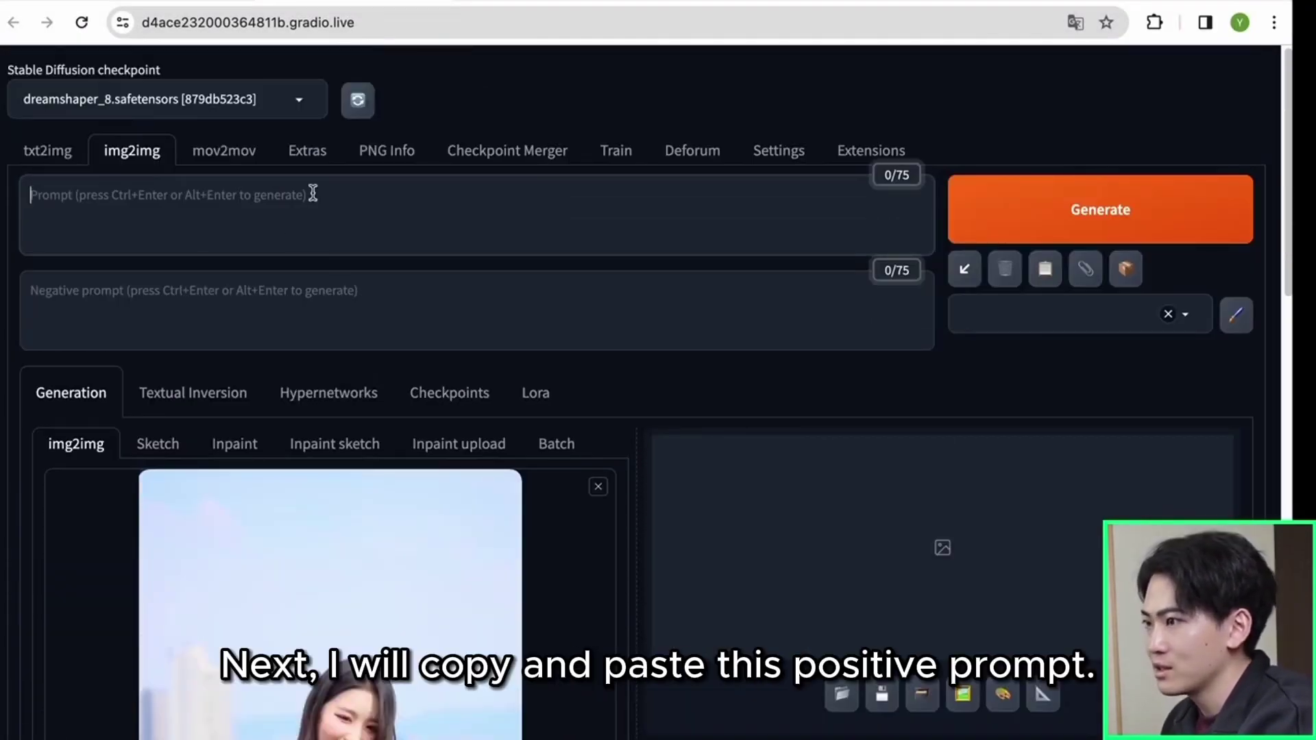
pyautogui.write('best quality,masterpiece,ultra high res,1girl,<lora:pytorch_lora_weights:0.7>')
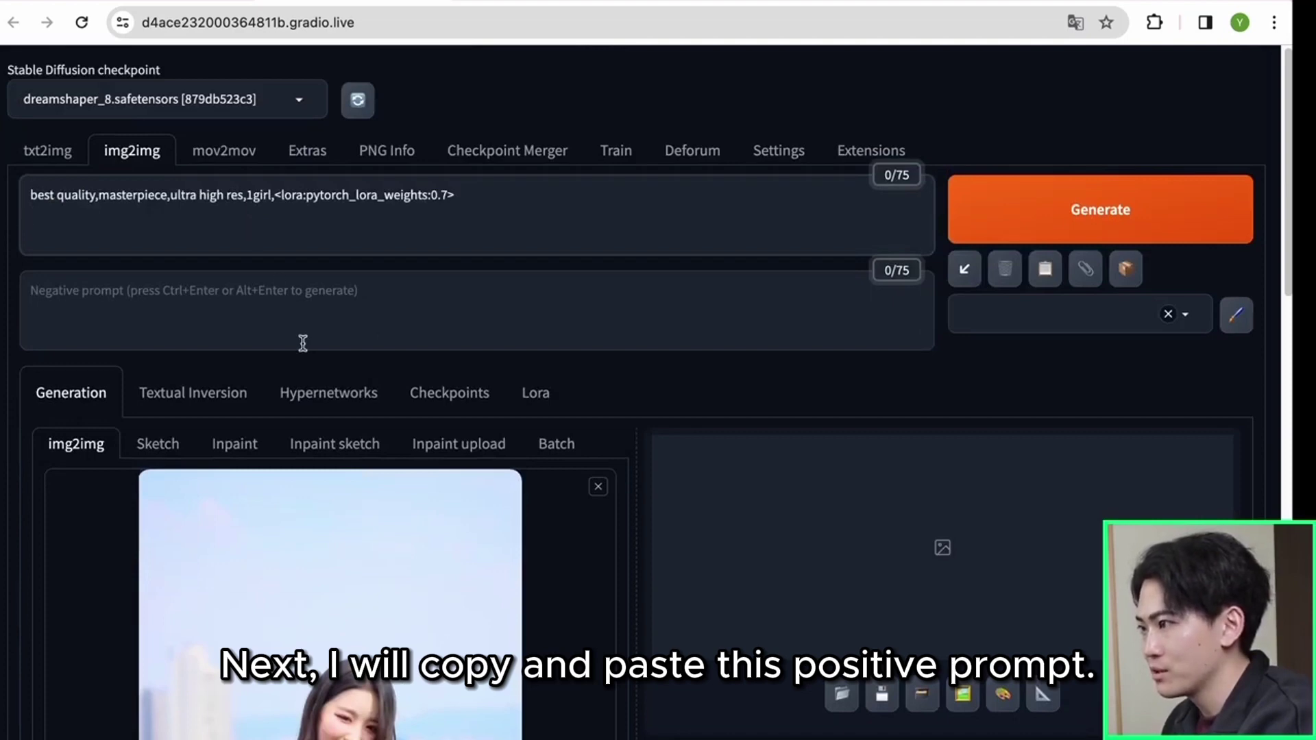
pyautogui.click(283, 314)
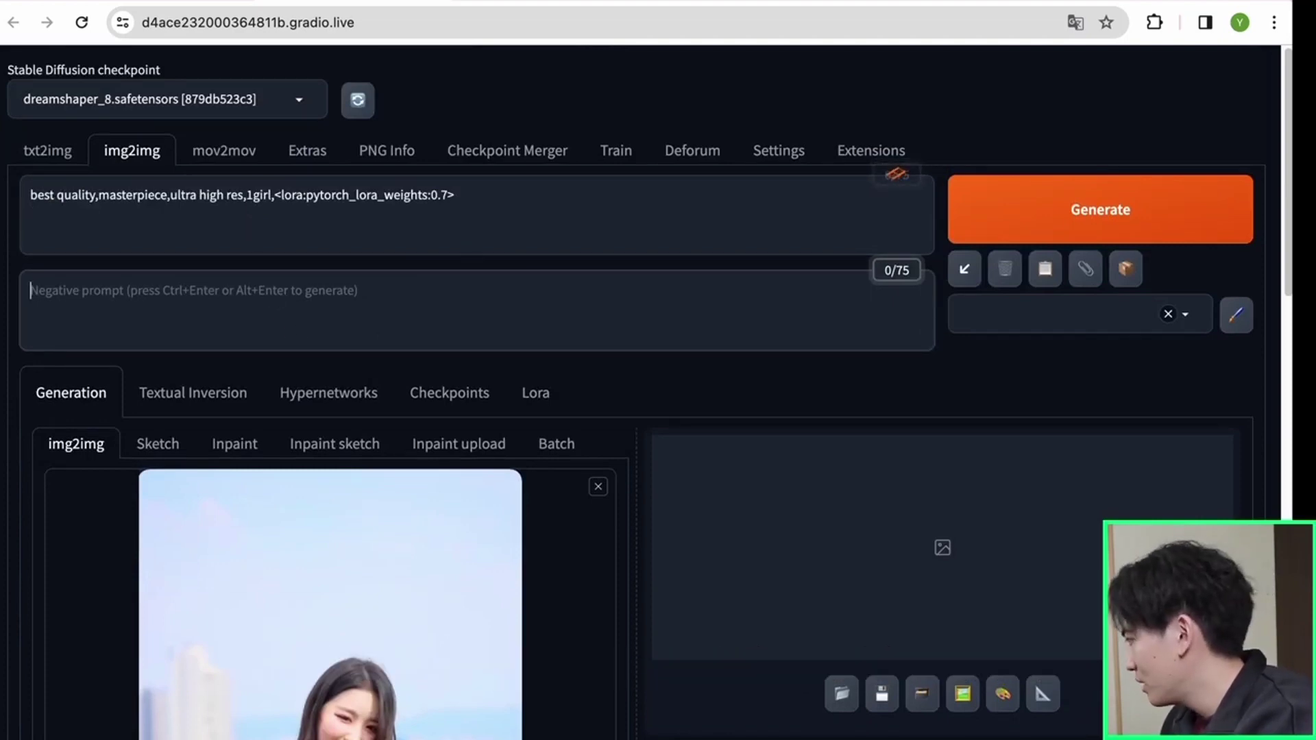
pyautogui.press('super+Tab')
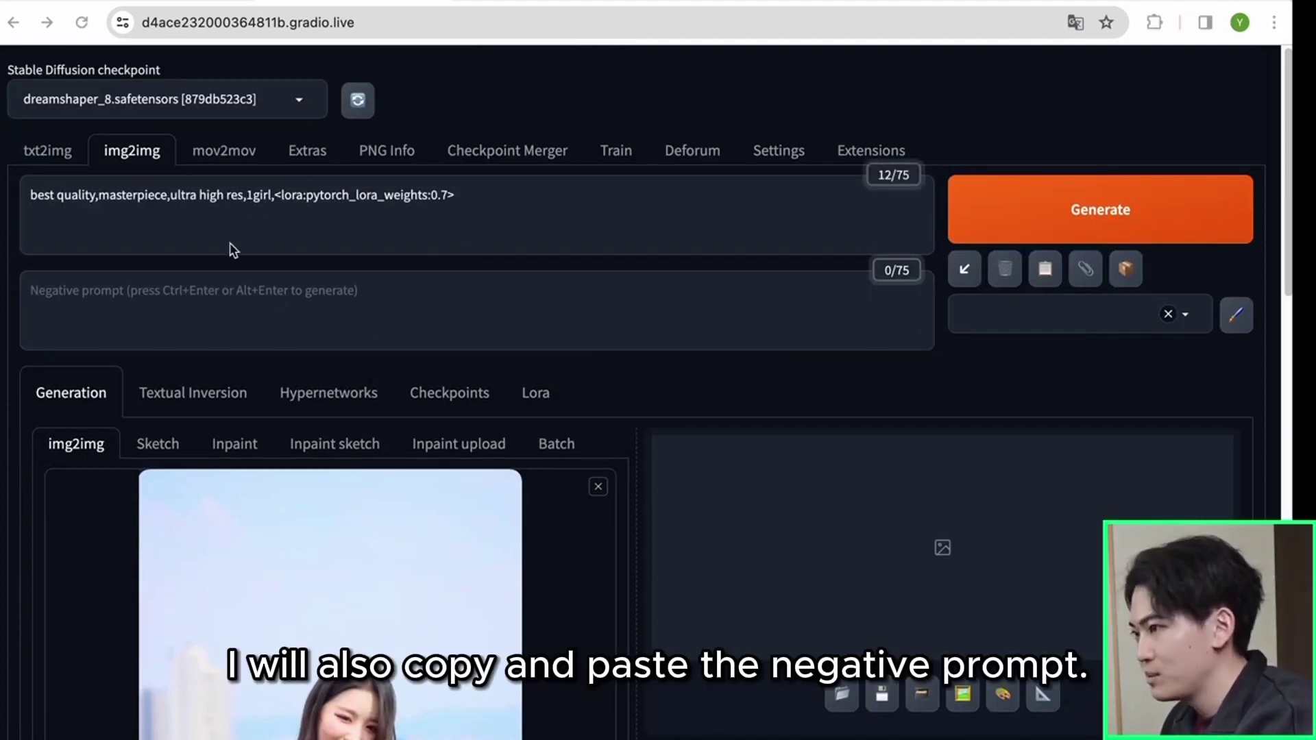
pyautogui.click(175, 314)
pyautogui.write('(EasyNegative), verybadimagenegative_v1.3, (worst quality, low quality:1.2), (watermark, signature, text, logo, username: 1.2)')
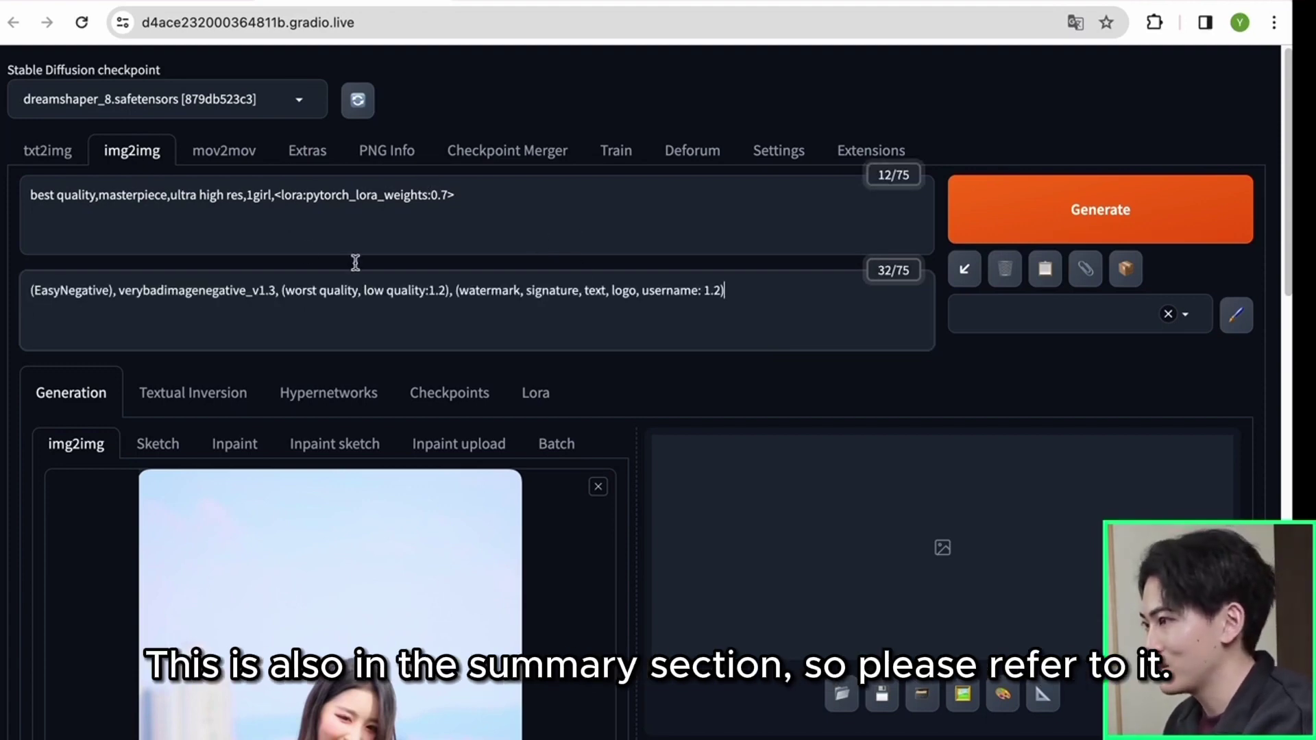
pyautogui.moveTo(274, 196); pyautogui.dragTo(366, 227)
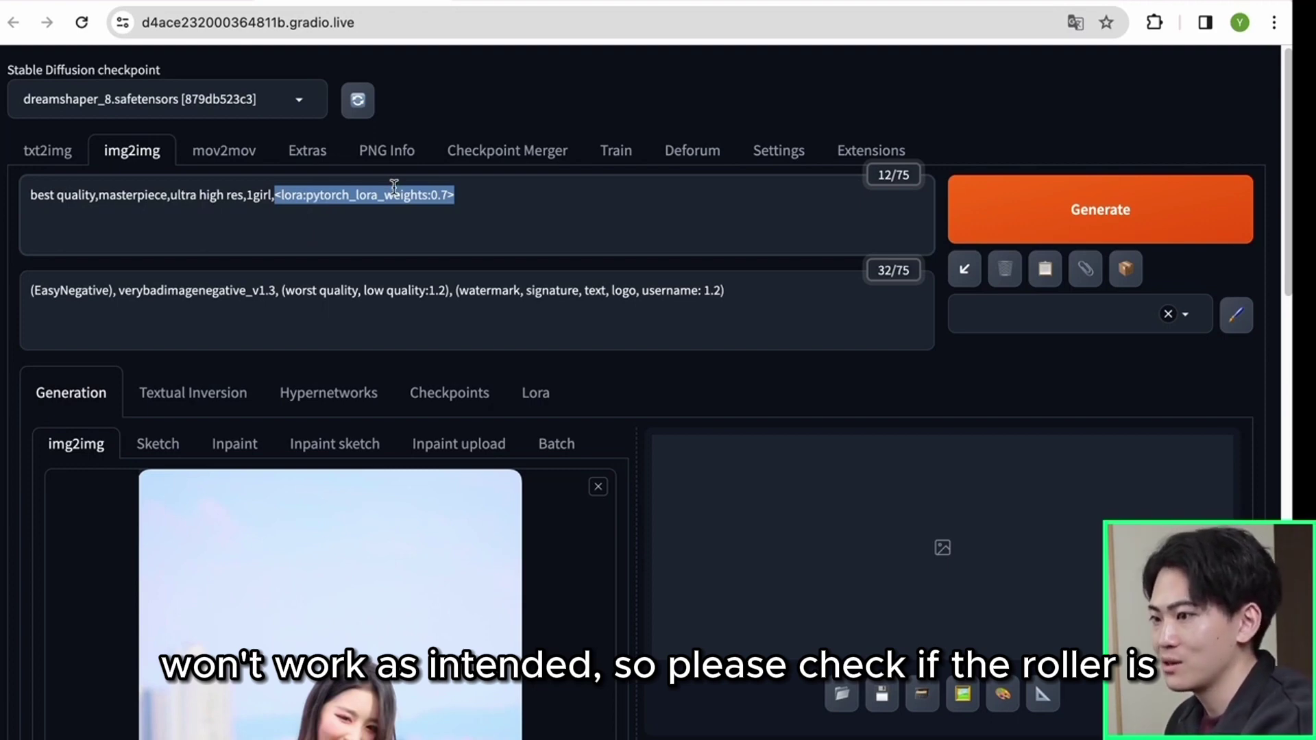
pyautogui.doubleClick(318, 196)
pyautogui.click(319, 196)
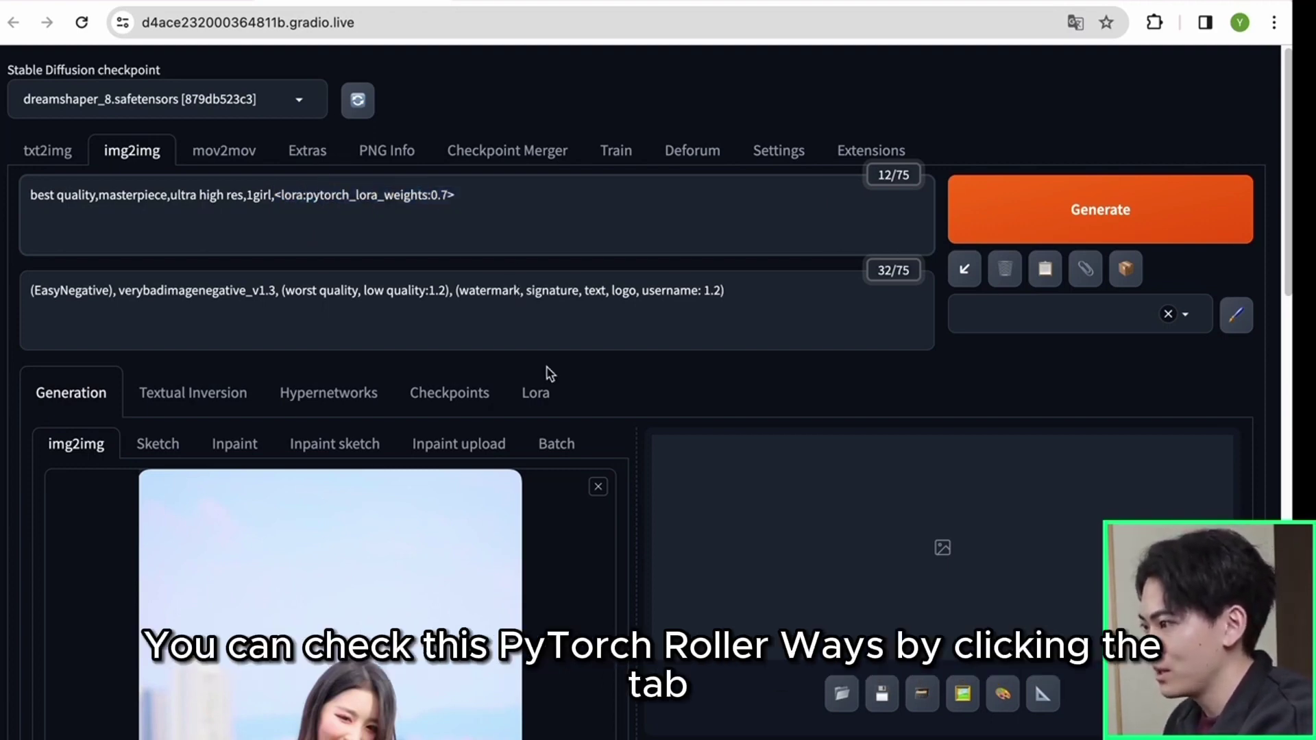
pyautogui.click(546, 404)
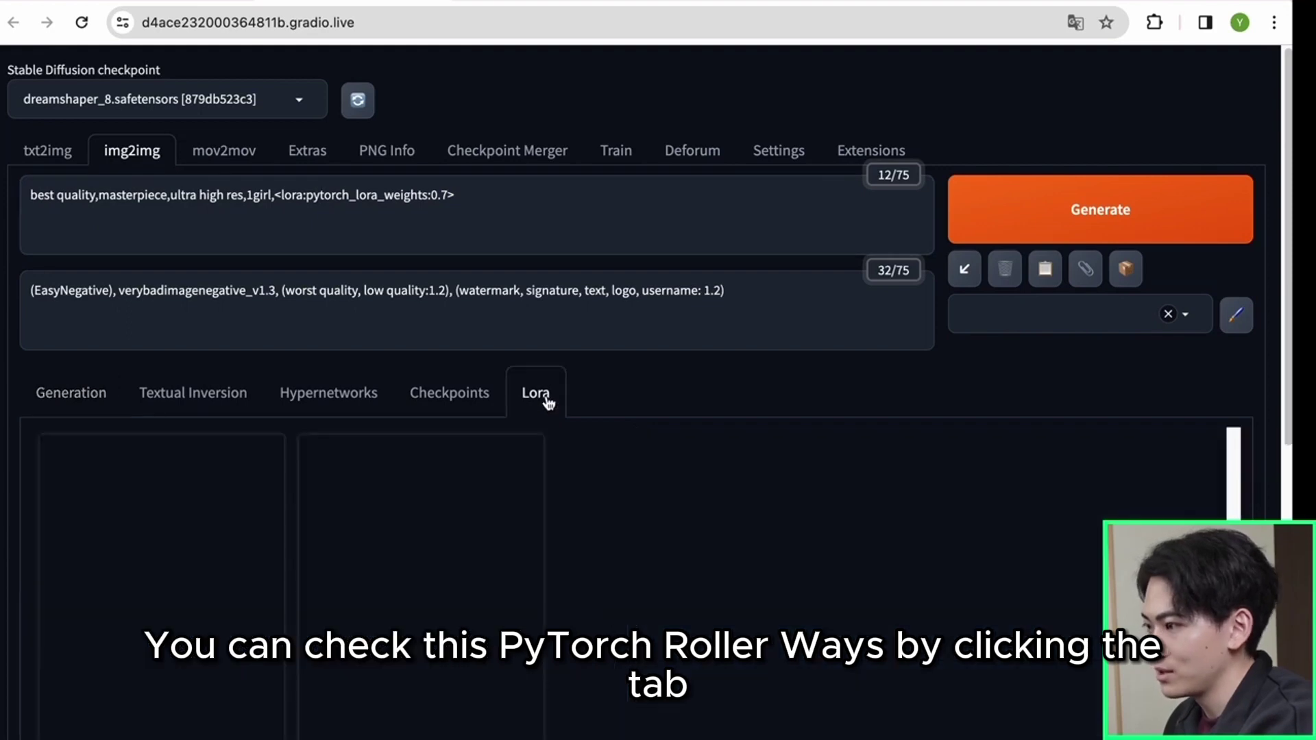
pyautogui.scroll(-5, 549, 403)
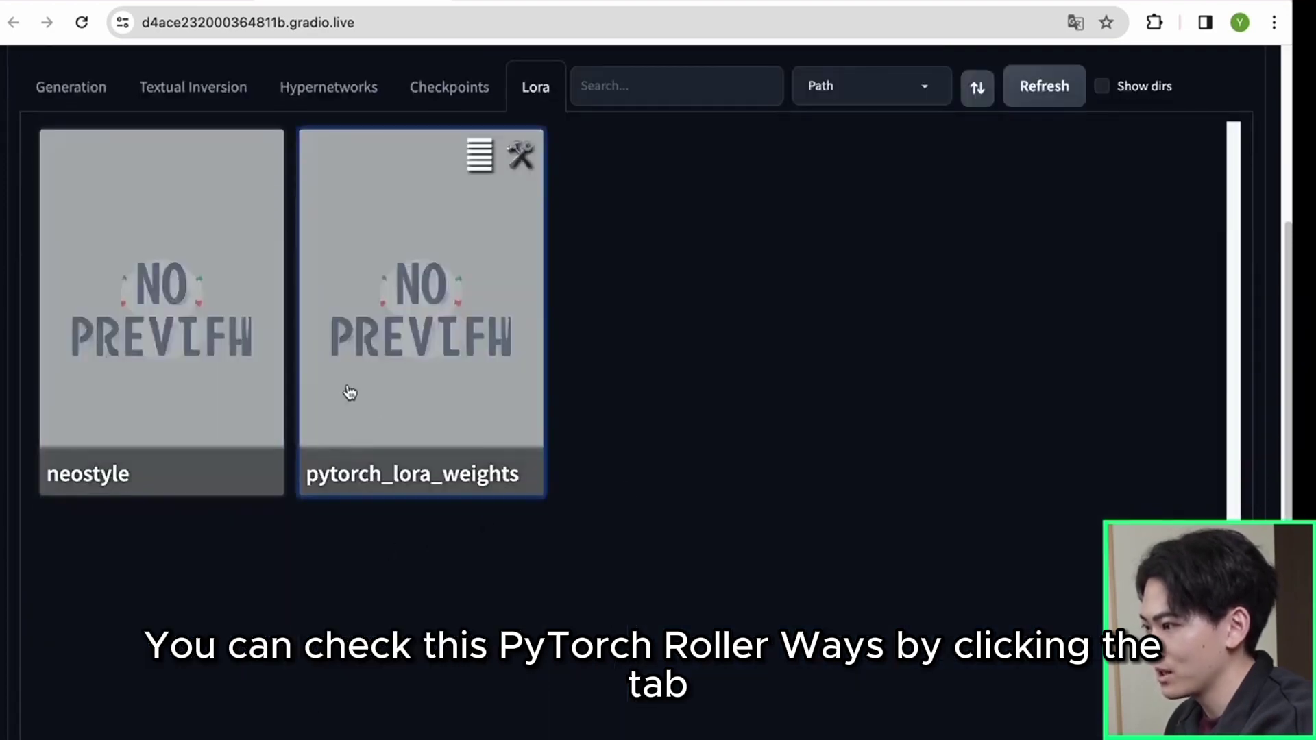
pyautogui.scroll(2, 329, 411)
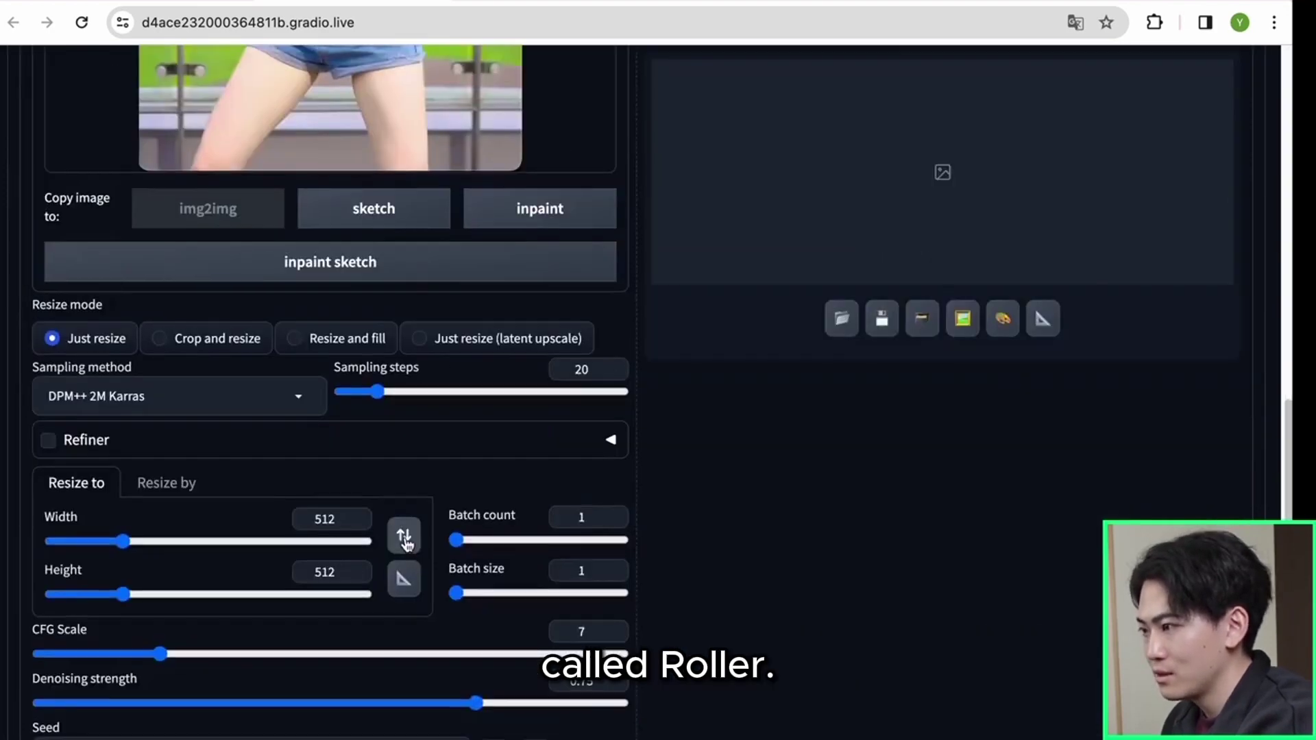
pyautogui.scroll(-1, 352, 435)
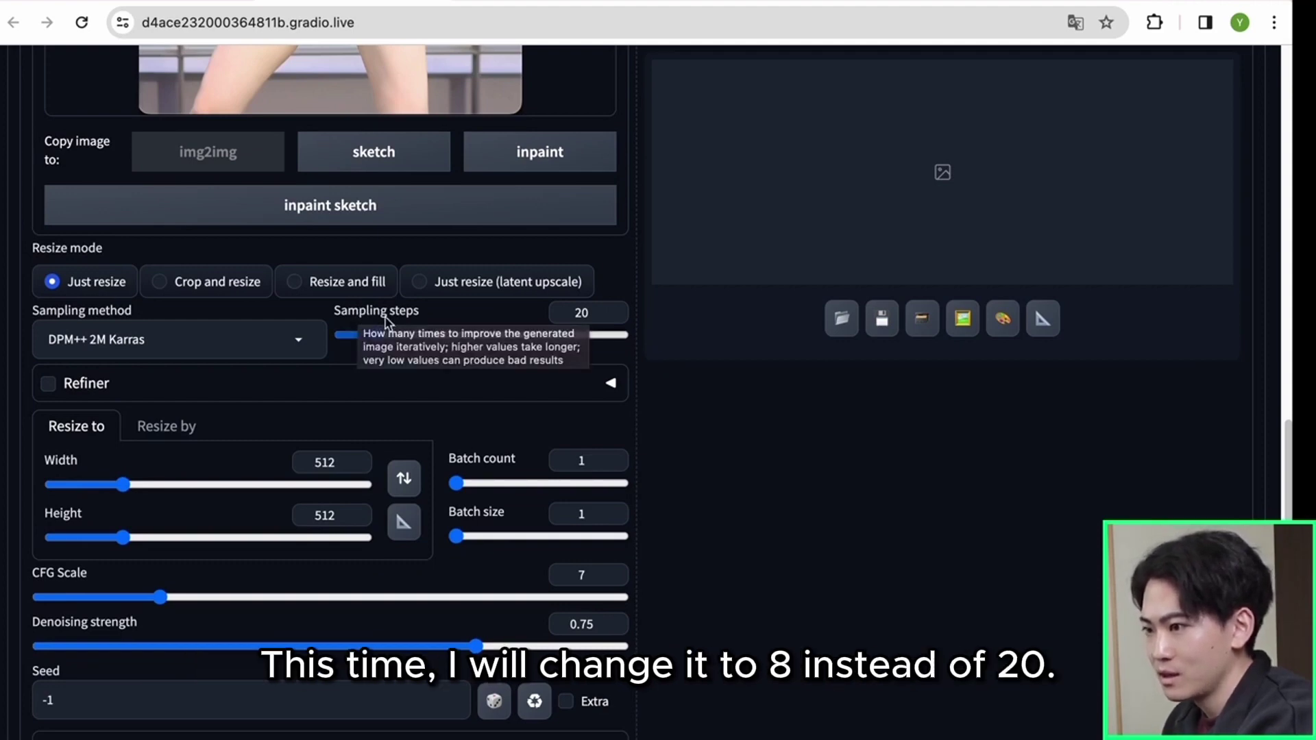
# Step: Set img2img sampling steps to 8
pyautogui.click(576, 314)
pyautogui.press('BackSpace')
pyautogui.press('BackSpace')
pyautogui.write('8')
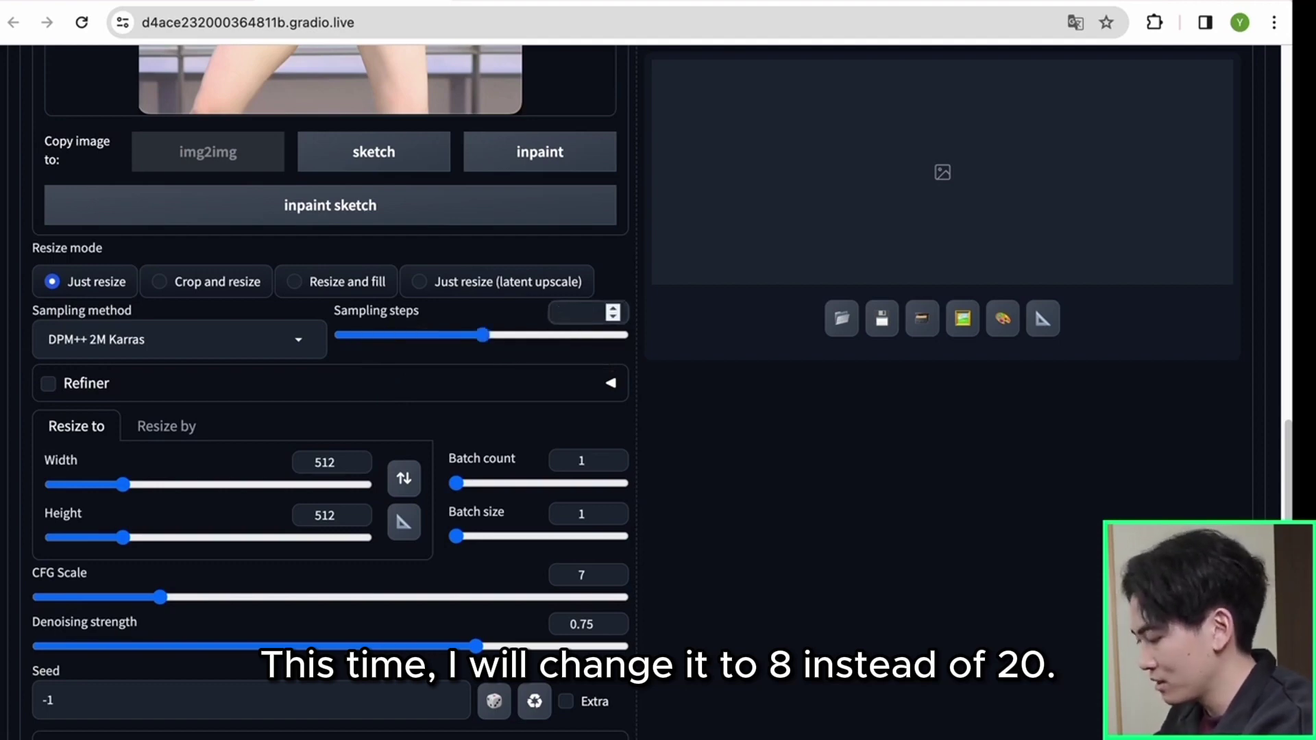
pyautogui.scroll(1, 411, 343)
pyautogui.click(755, 420)
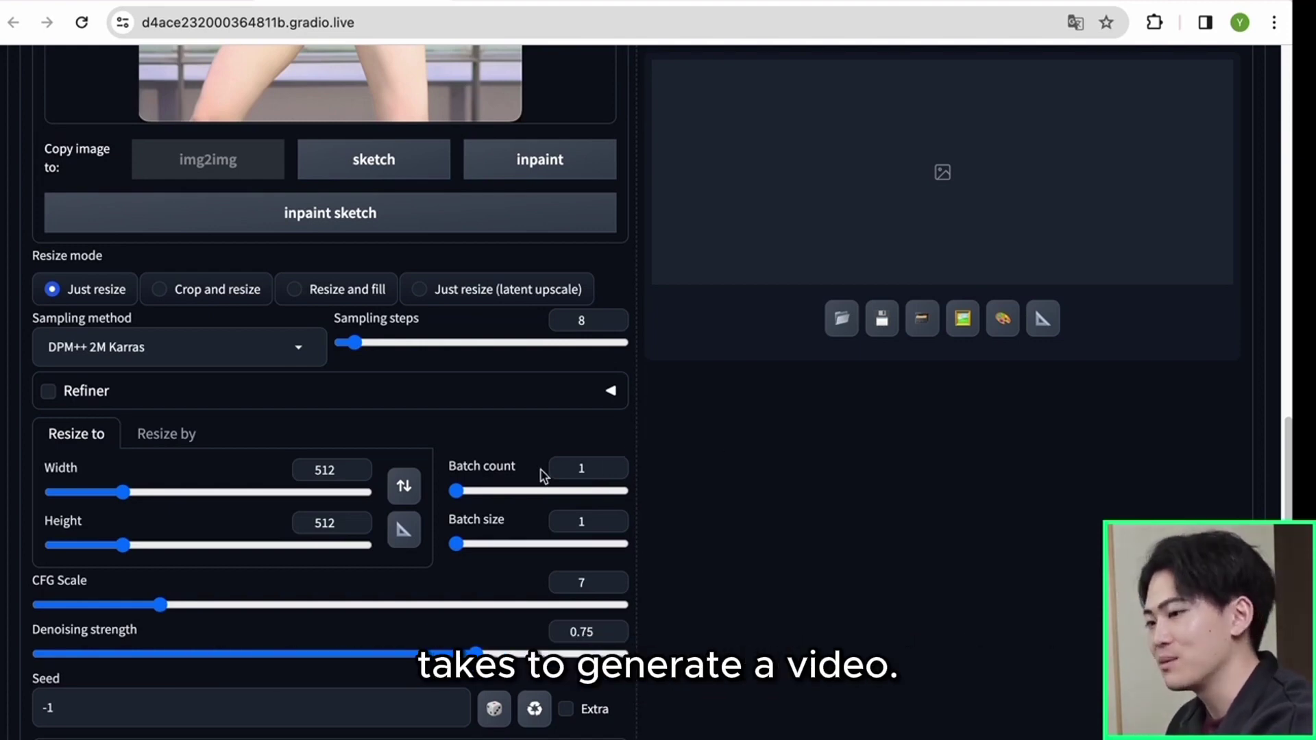
pyautogui.scroll(1, 536, 470)
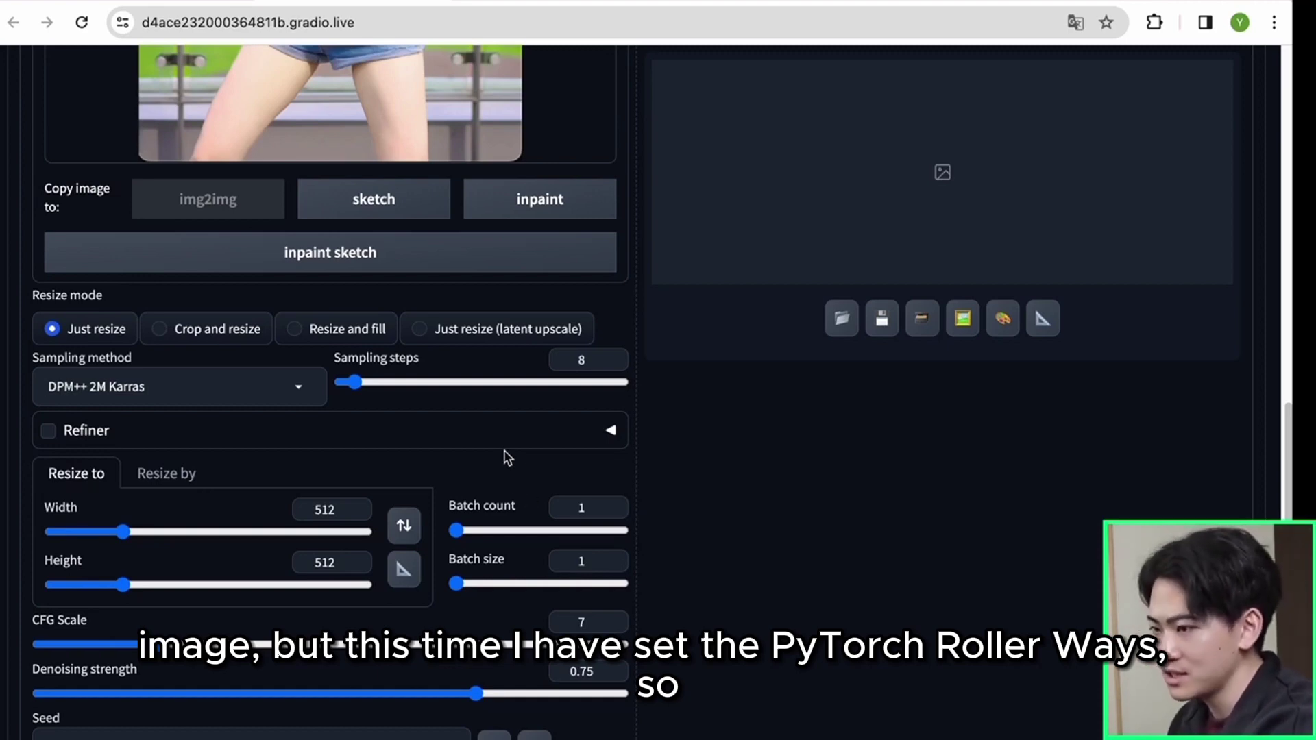
pyautogui.scroll(-1, 108, 473)
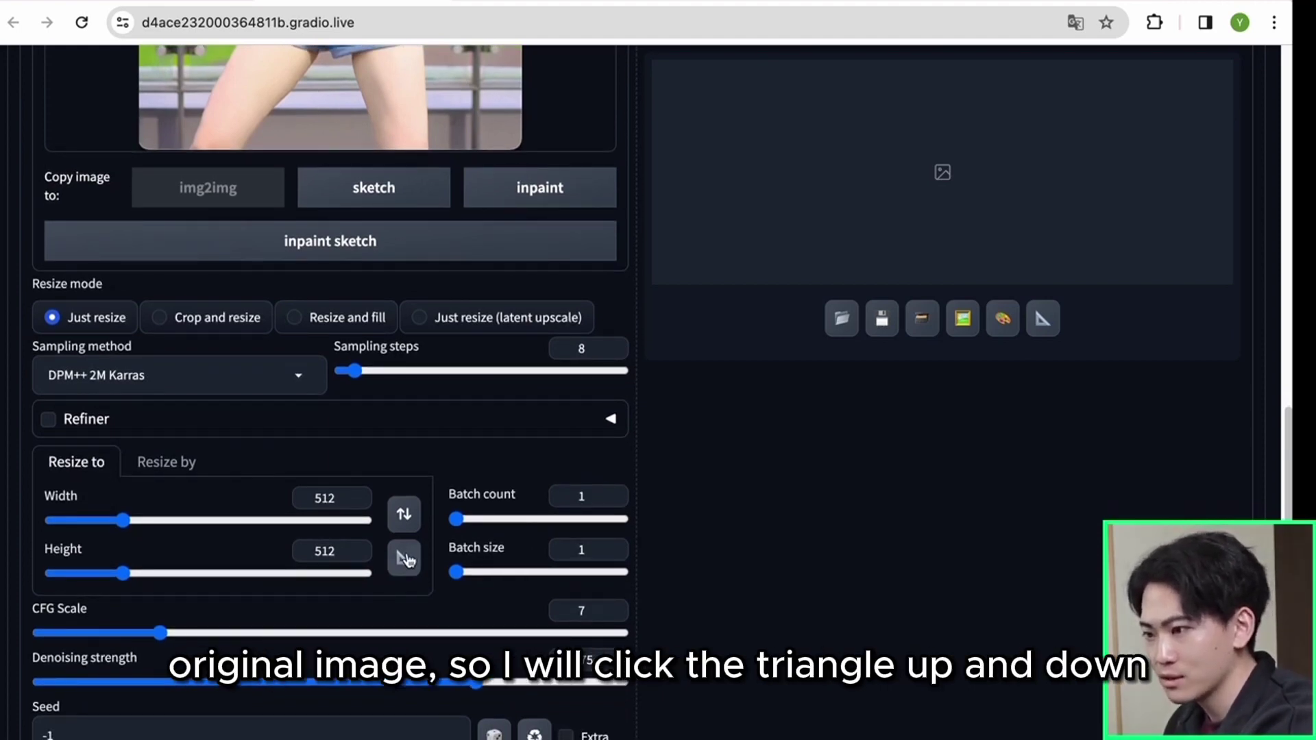
# Step: Match the size to the image (666×1190), with CFG scale 2 and denoising strength 1
pyautogui.click(404, 558)
pyautogui.scroll(-3, 333, 499)
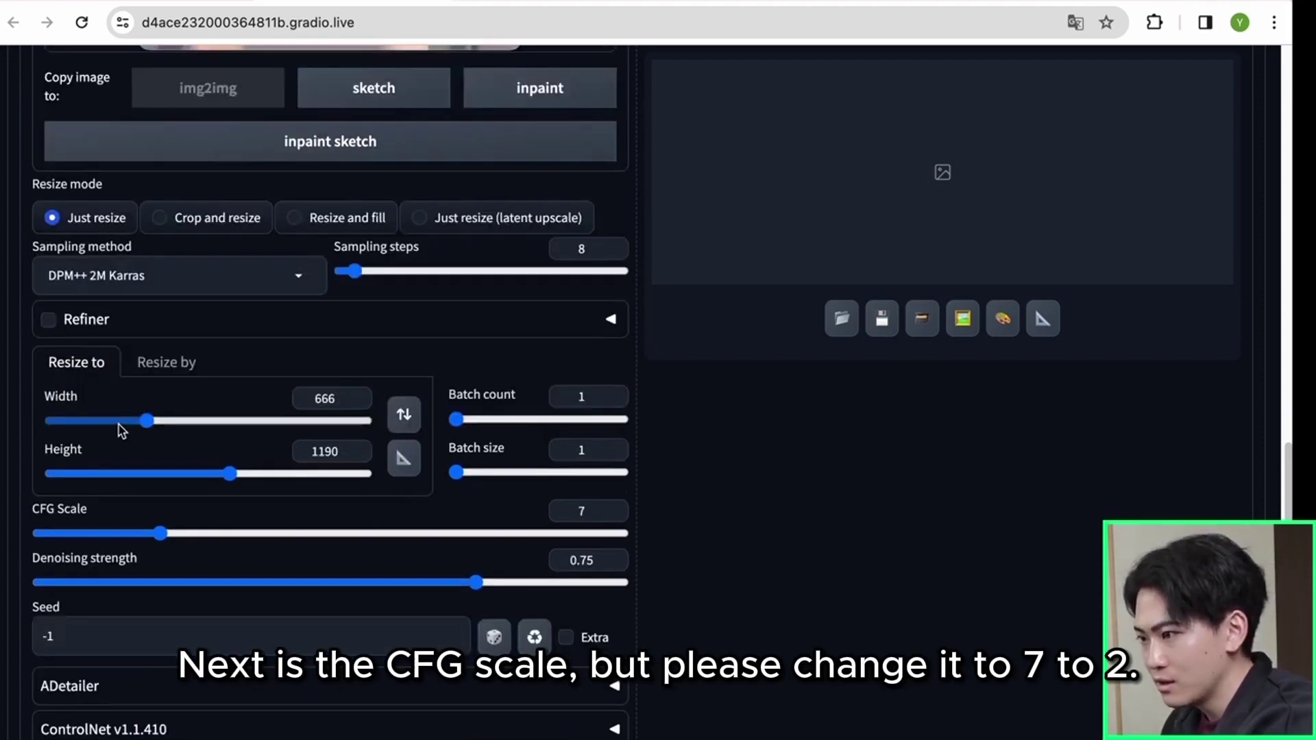
pyautogui.moveTo(156, 533); pyautogui.dragTo(60, 535)
pyautogui.scroll(-3, 158, 446)
pyautogui.moveTo(528, 476); pyautogui.dragTo(696, 482)
pyautogui.scroll(-2, 766, 484)
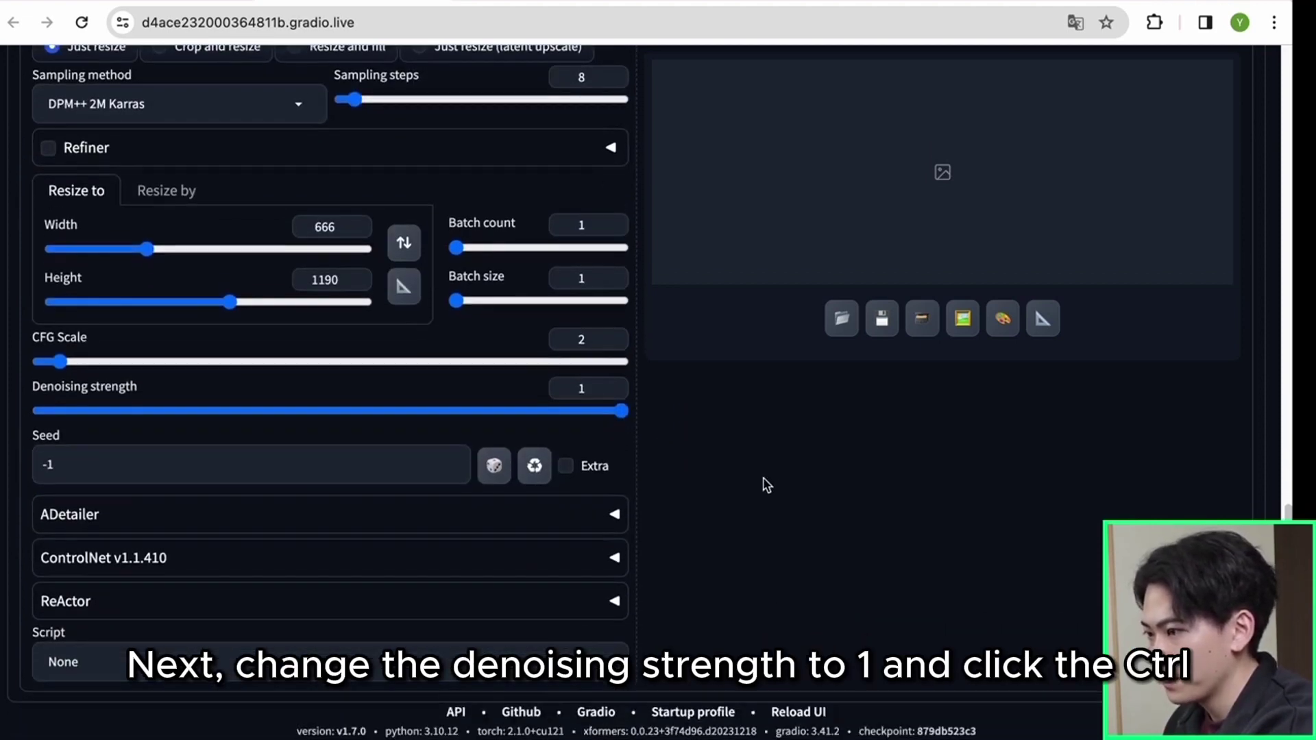
pyautogui.click(195, 558)
# Step: Enable ControlNet Unit 0 as Tile/Blur with preprocessor none and the tile model
pyautogui.scroll(-5, 194, 548)
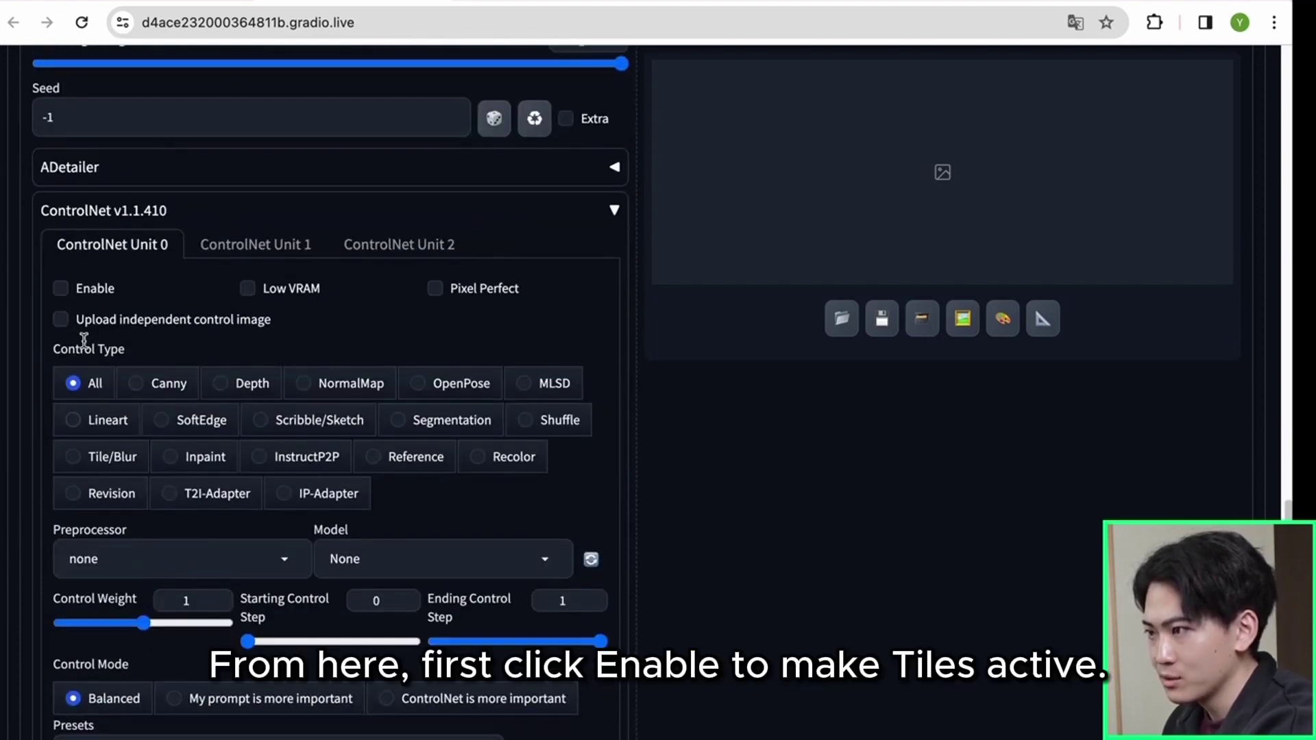
pyautogui.click(61, 287)
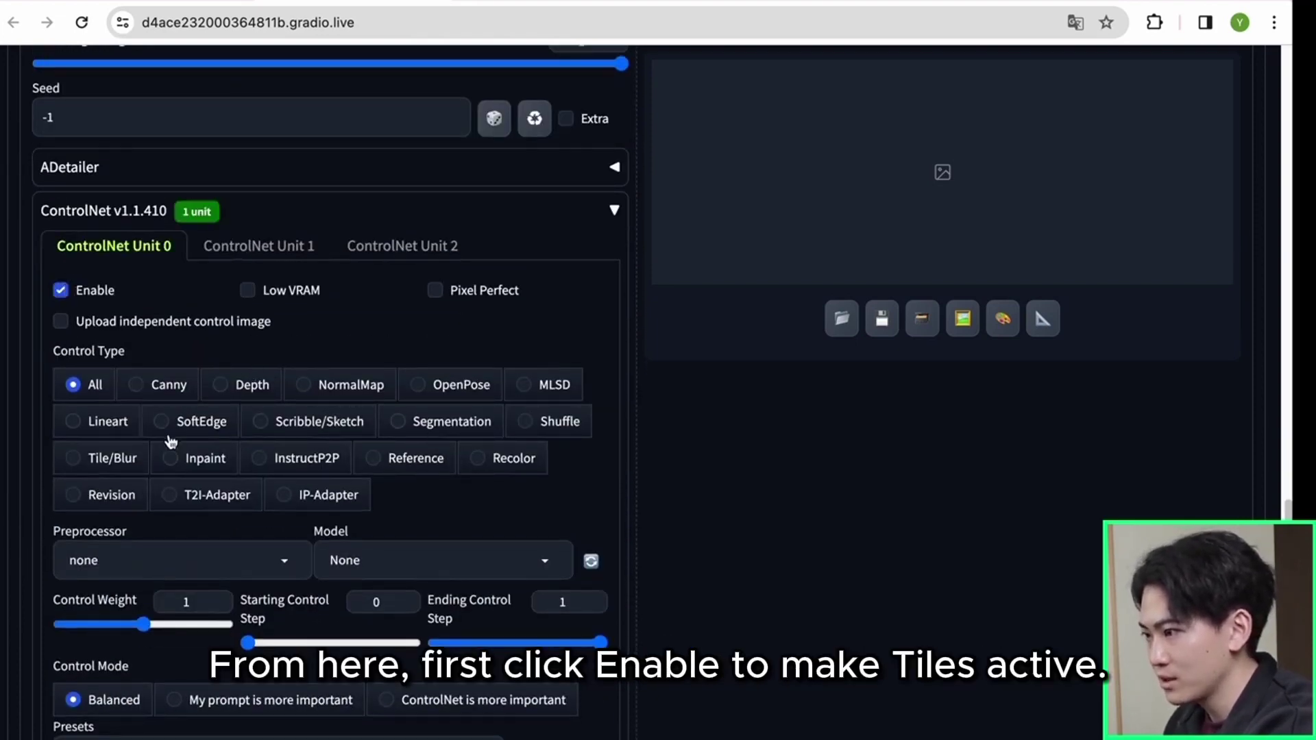
pyautogui.click(115, 459)
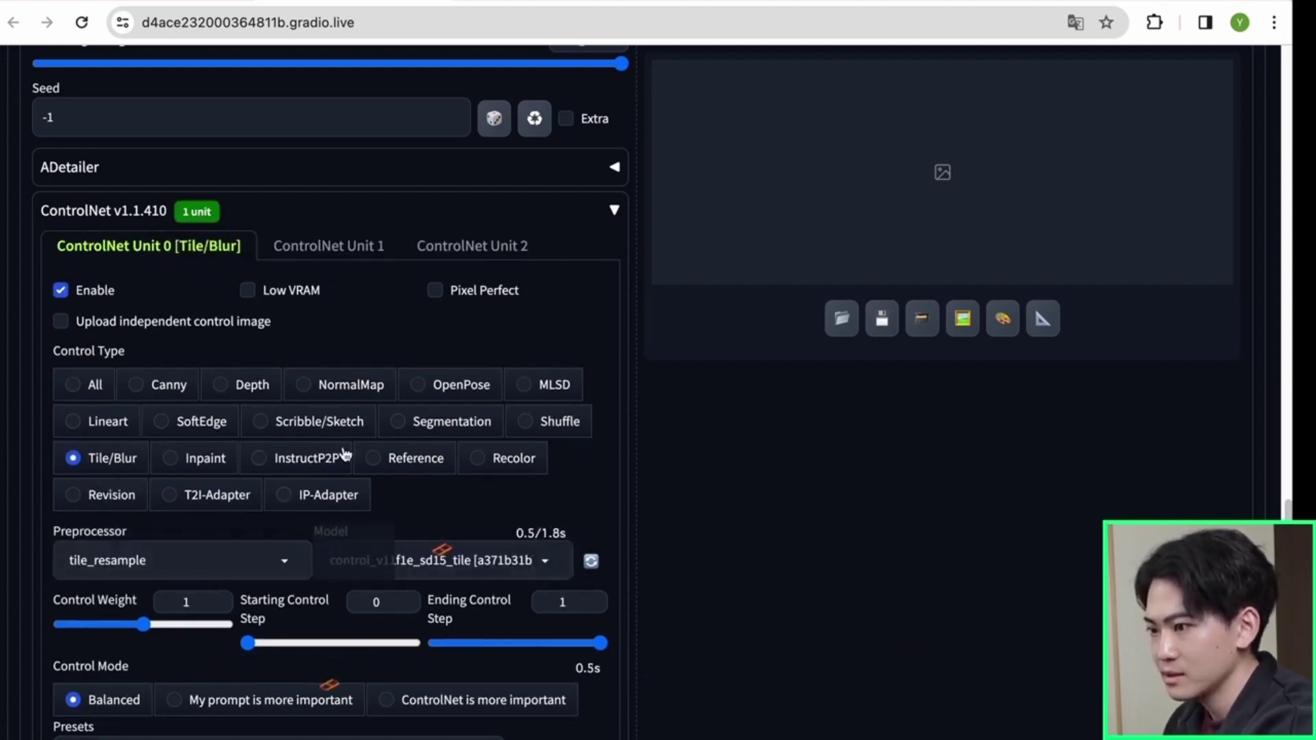
pyautogui.scroll(-1, 345, 455)
pyautogui.scroll(-1, 345, 455)
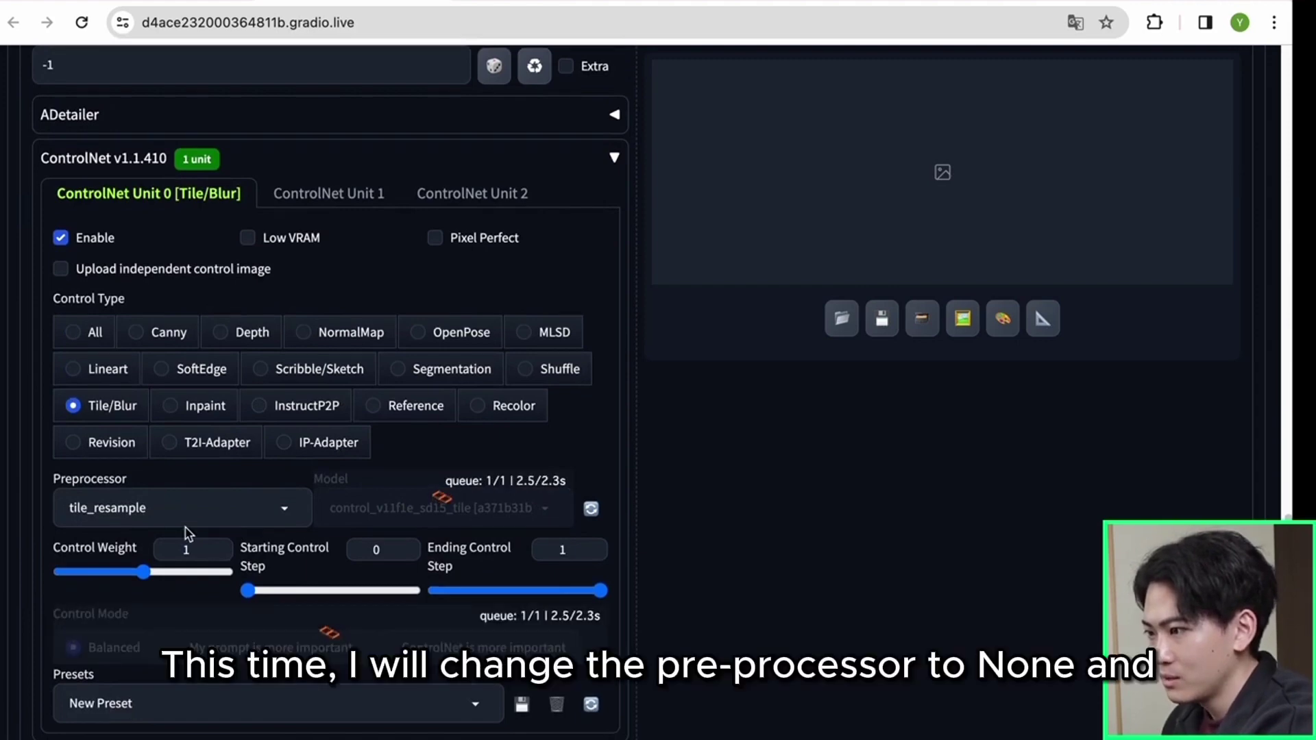
pyautogui.click(196, 514)
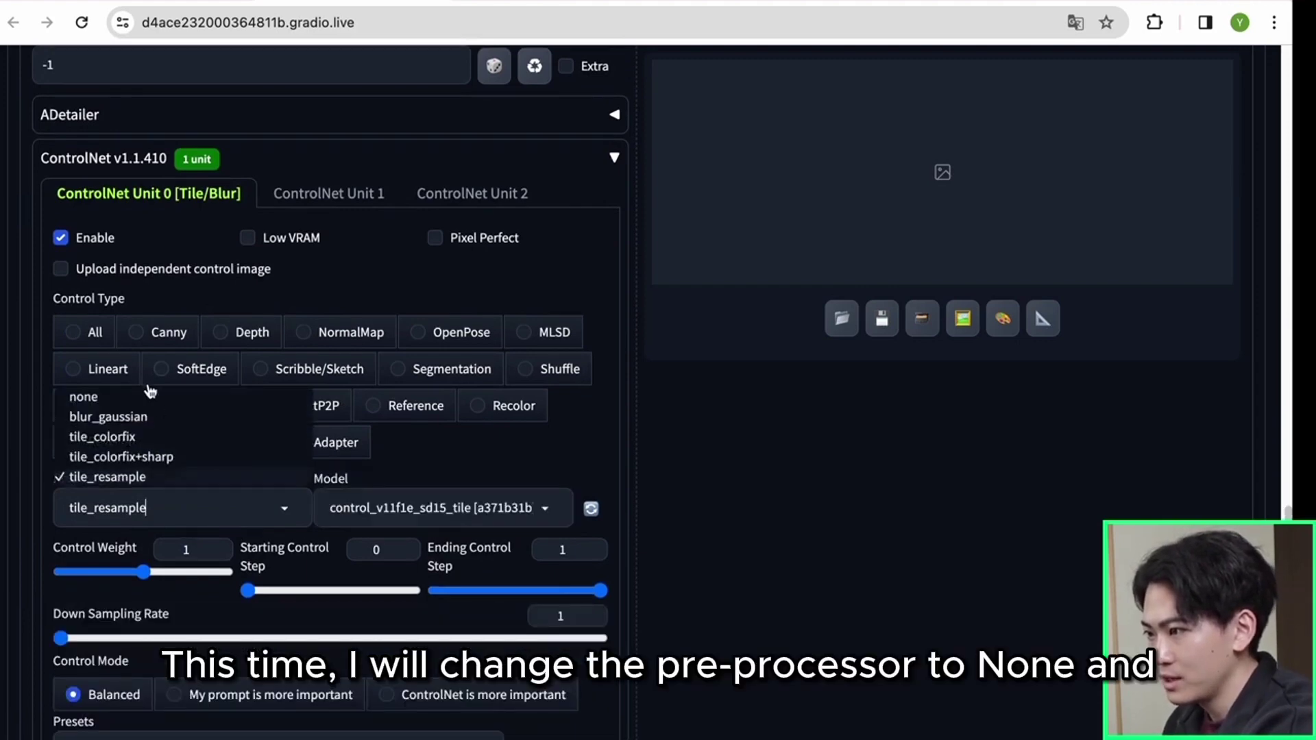
pyautogui.click(150, 397)
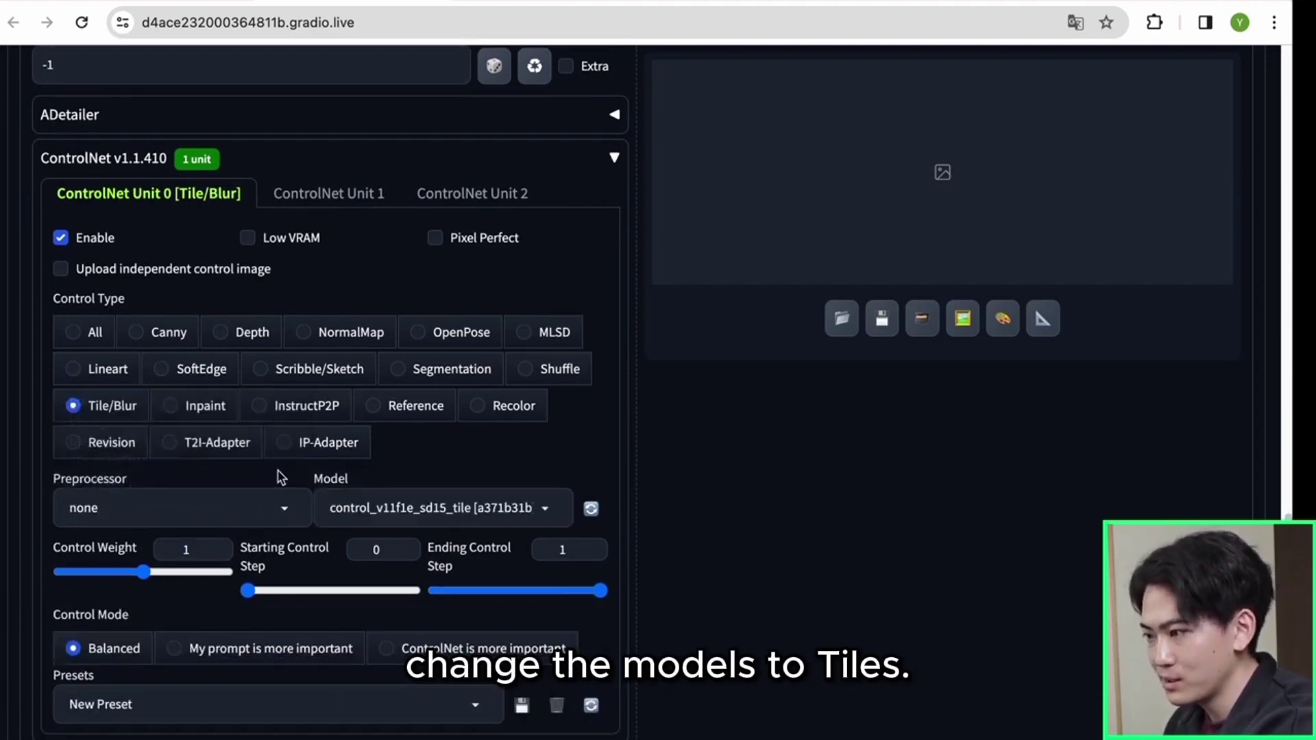
# Step: Generate the img2img image of the dancer
pyautogui.scroll(-3, 506, 457)
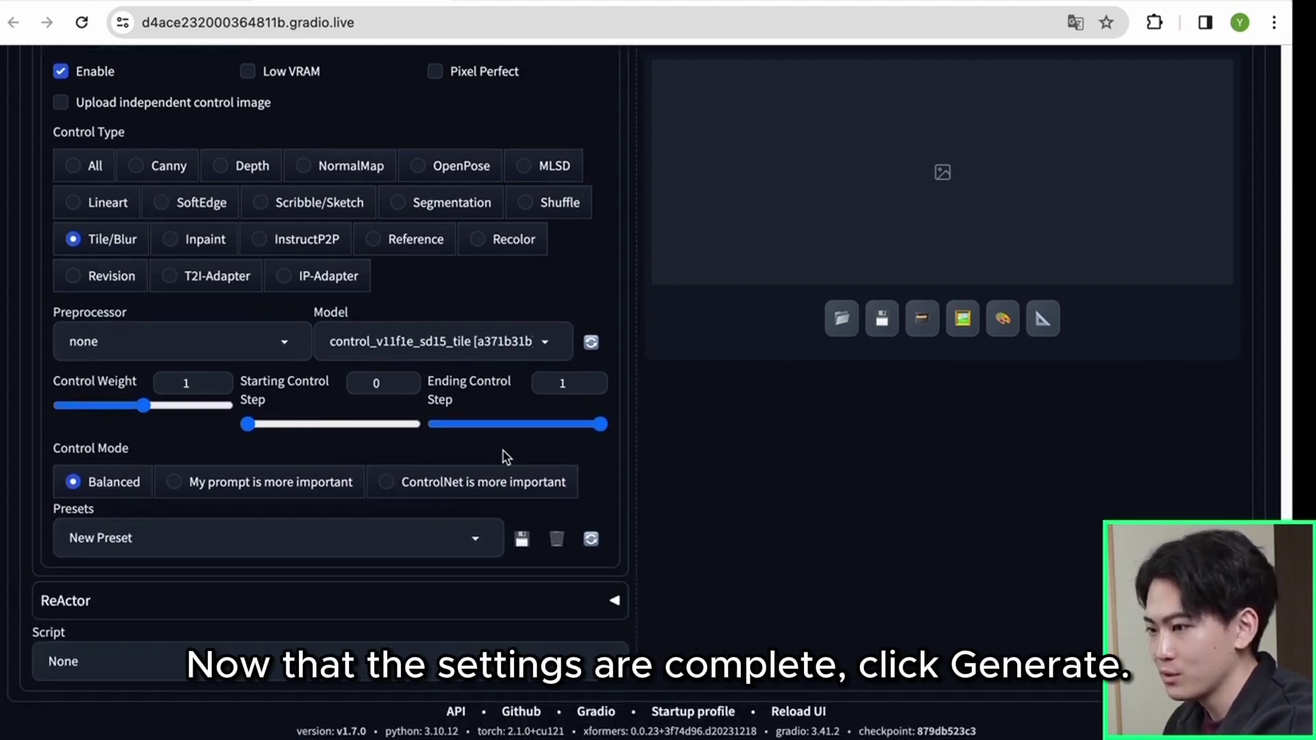
pyautogui.scroll(15, 662, 432)
pyautogui.click(1048, 182)
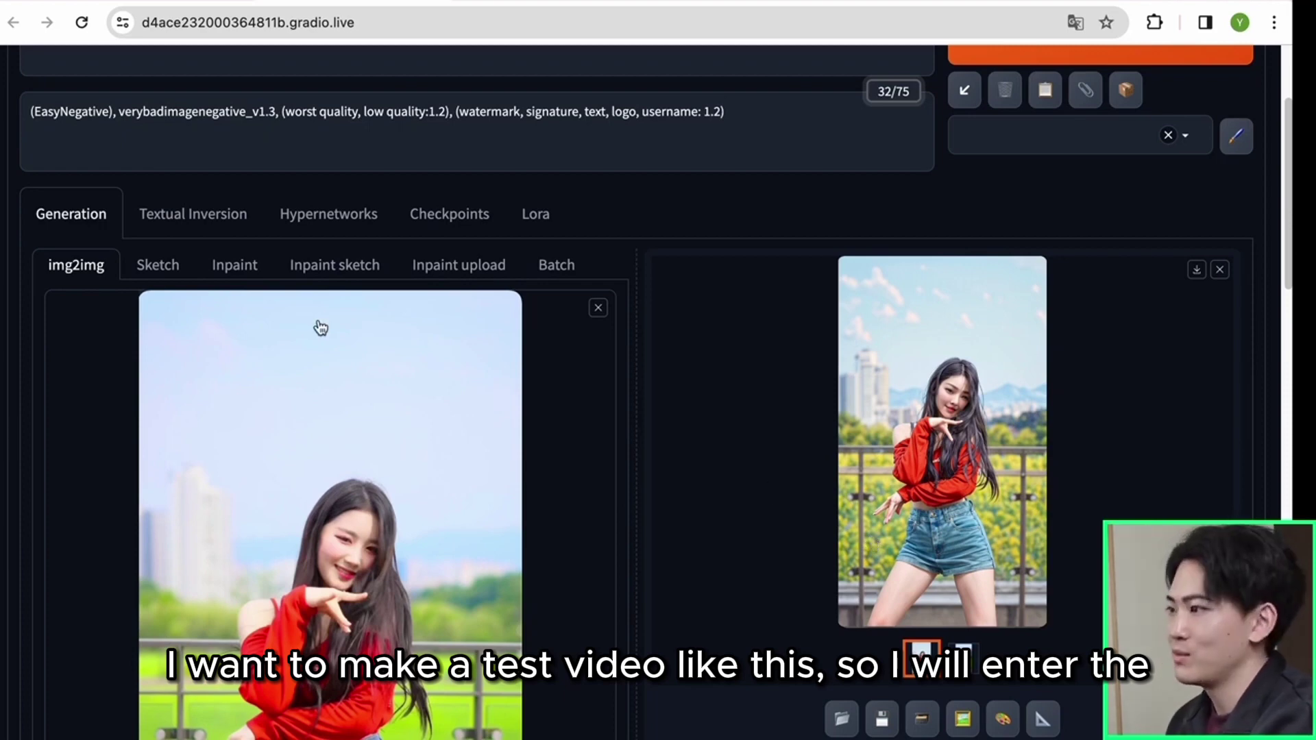
# Step: Set the Deforum sampler to DPM++ 2M Karras, matching img2img
pyautogui.scroll(1, 189, 197)
pyautogui.scroll(3, 189, 197)
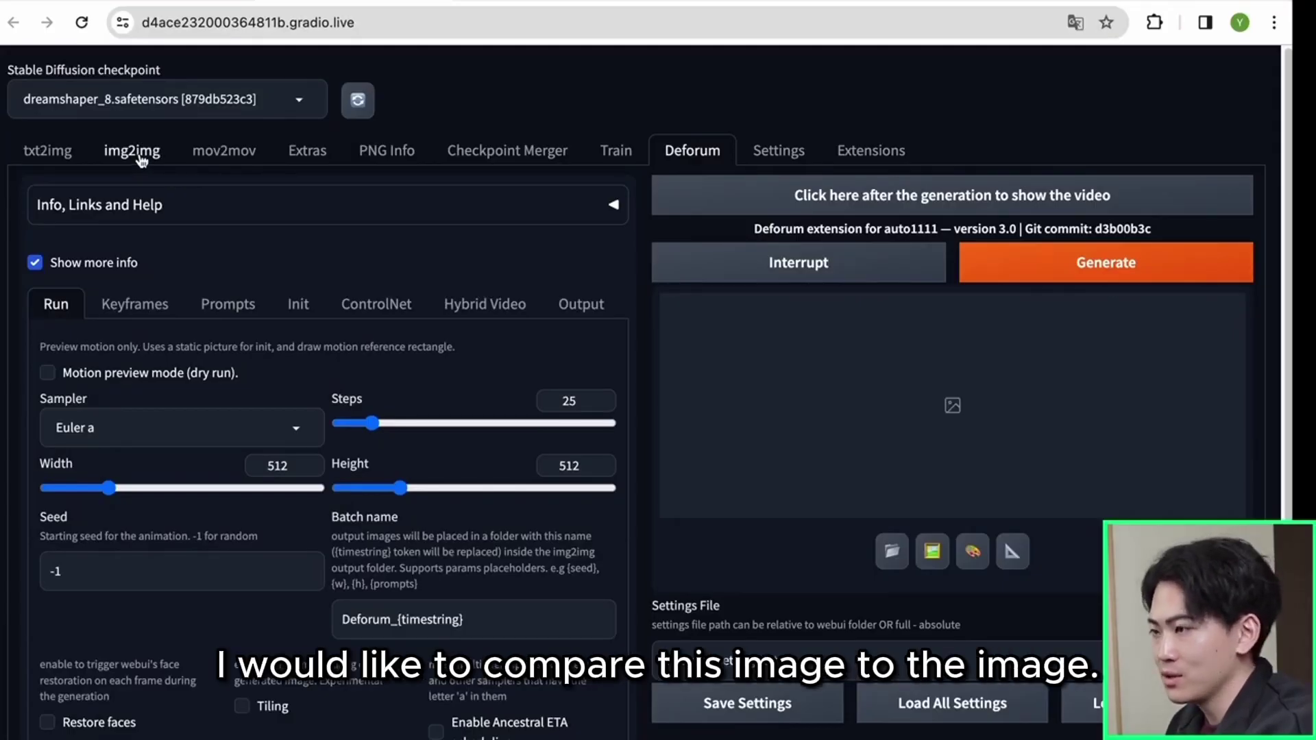
pyautogui.click(141, 159)
pyautogui.scroll(-10, 191, 506)
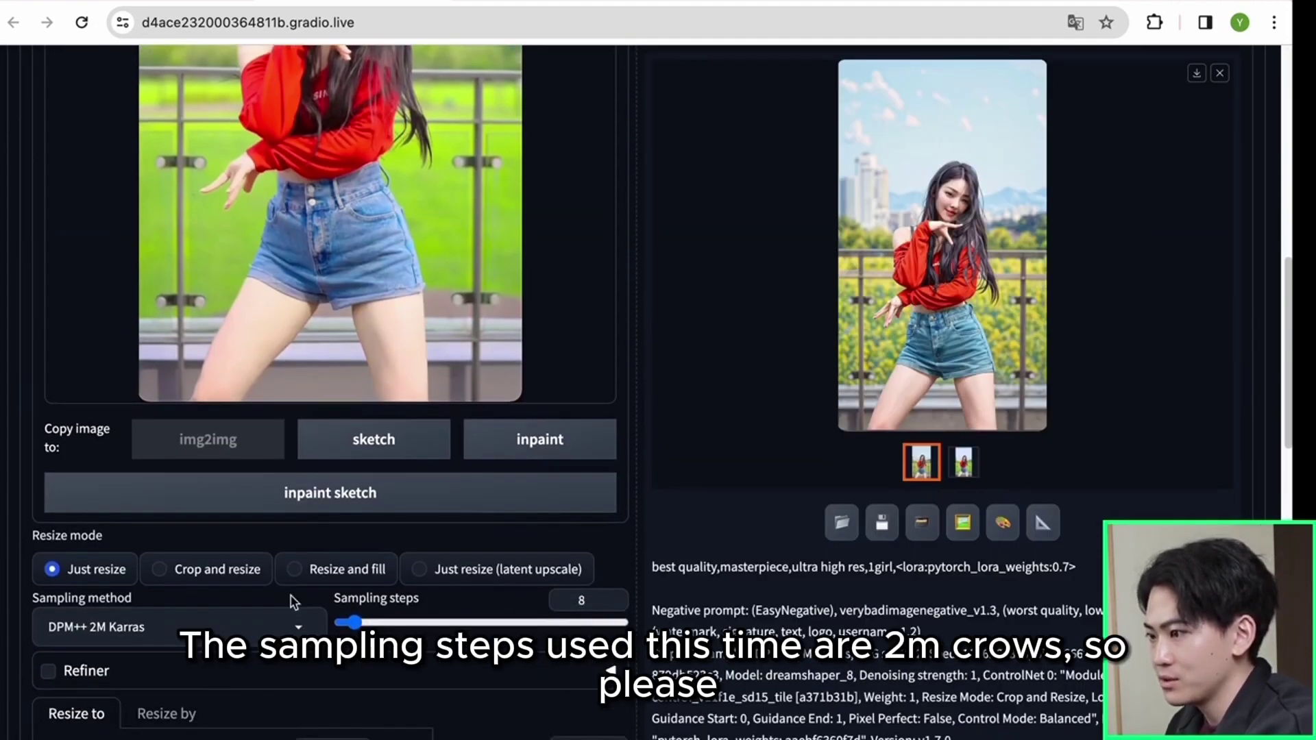
pyautogui.scroll(10, 525, 374)
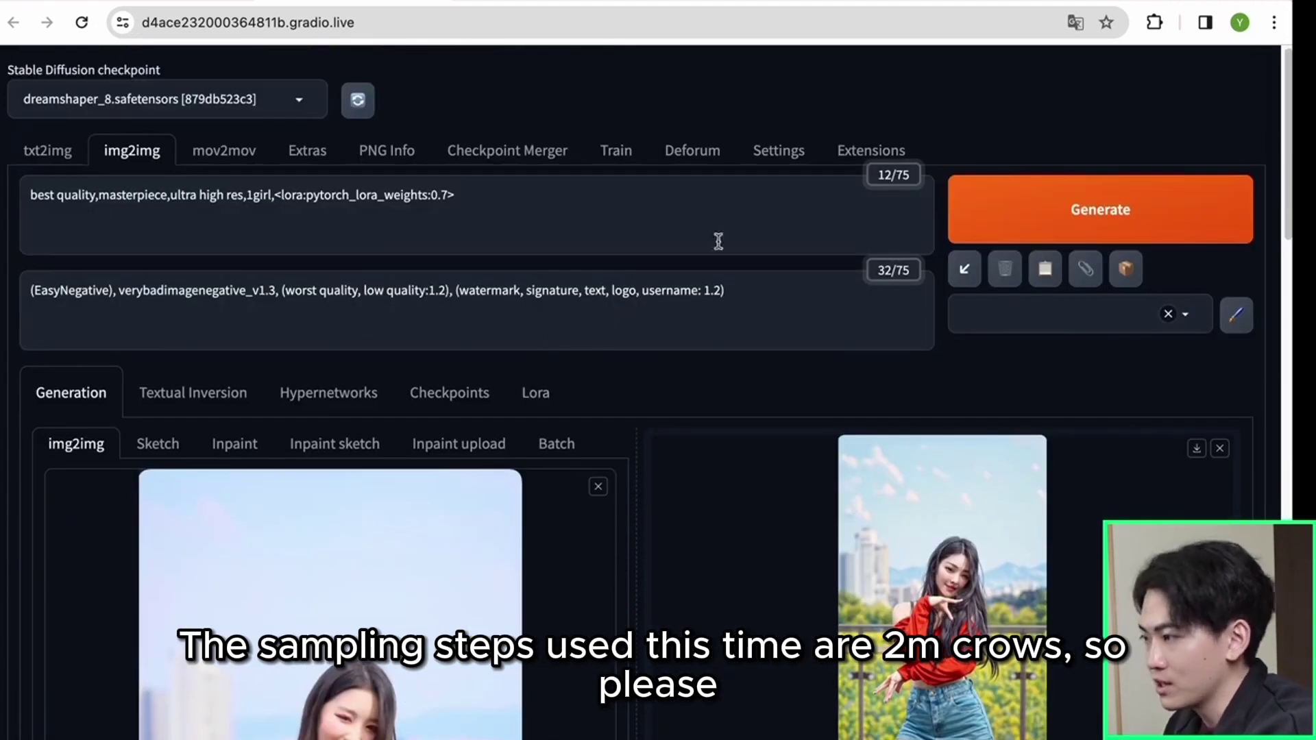
pyautogui.click(685, 151)
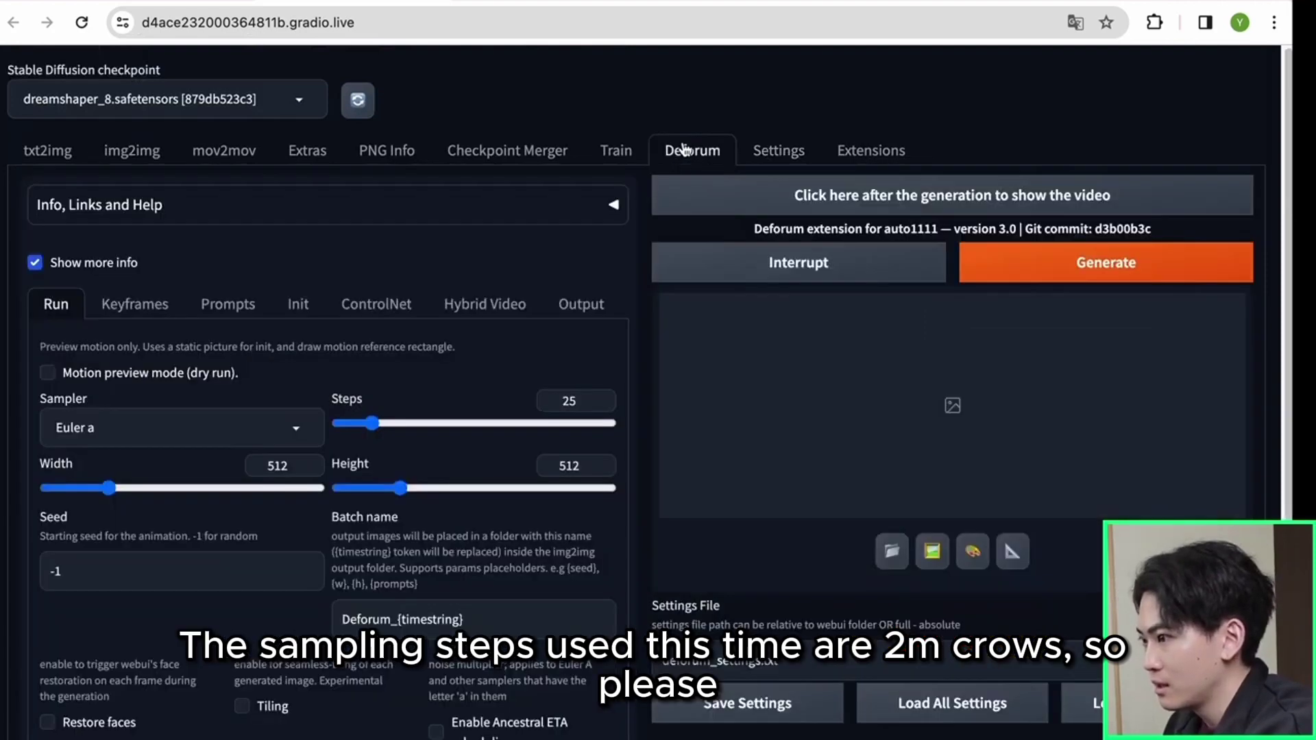
pyautogui.click(203, 429)
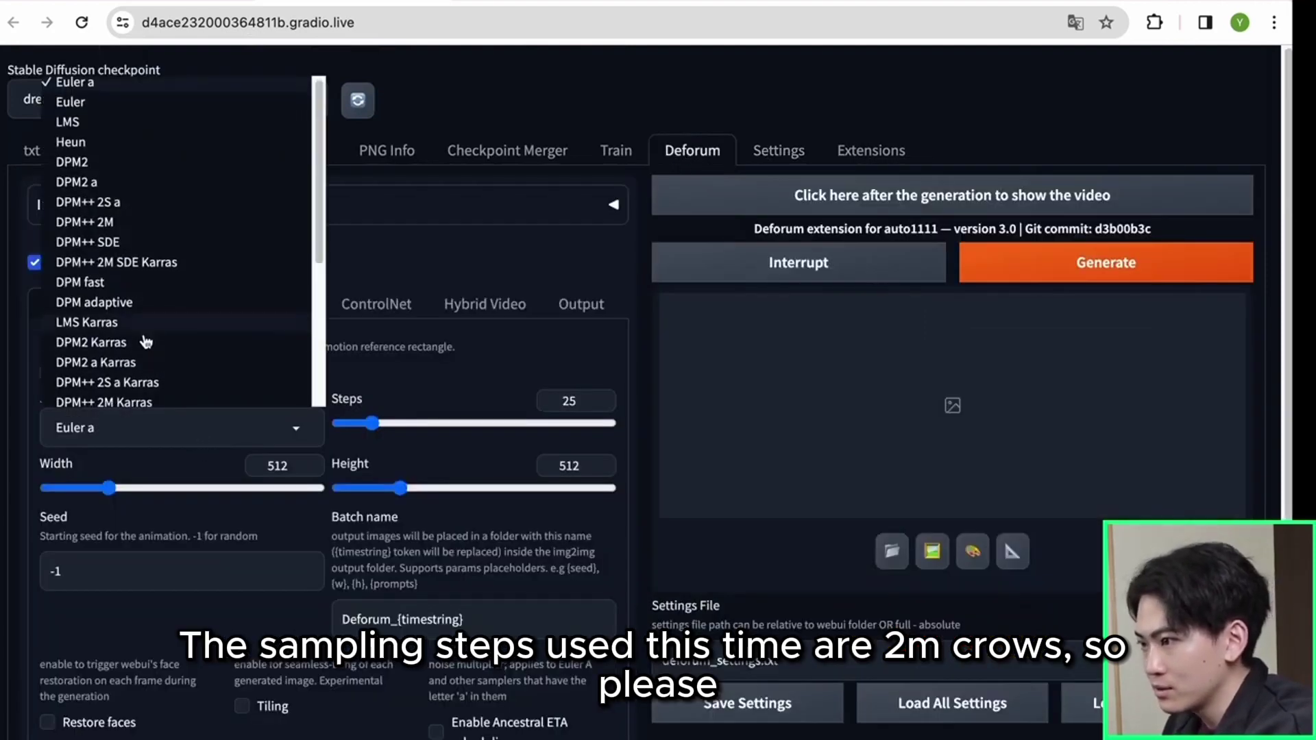
pyautogui.click(142, 399)
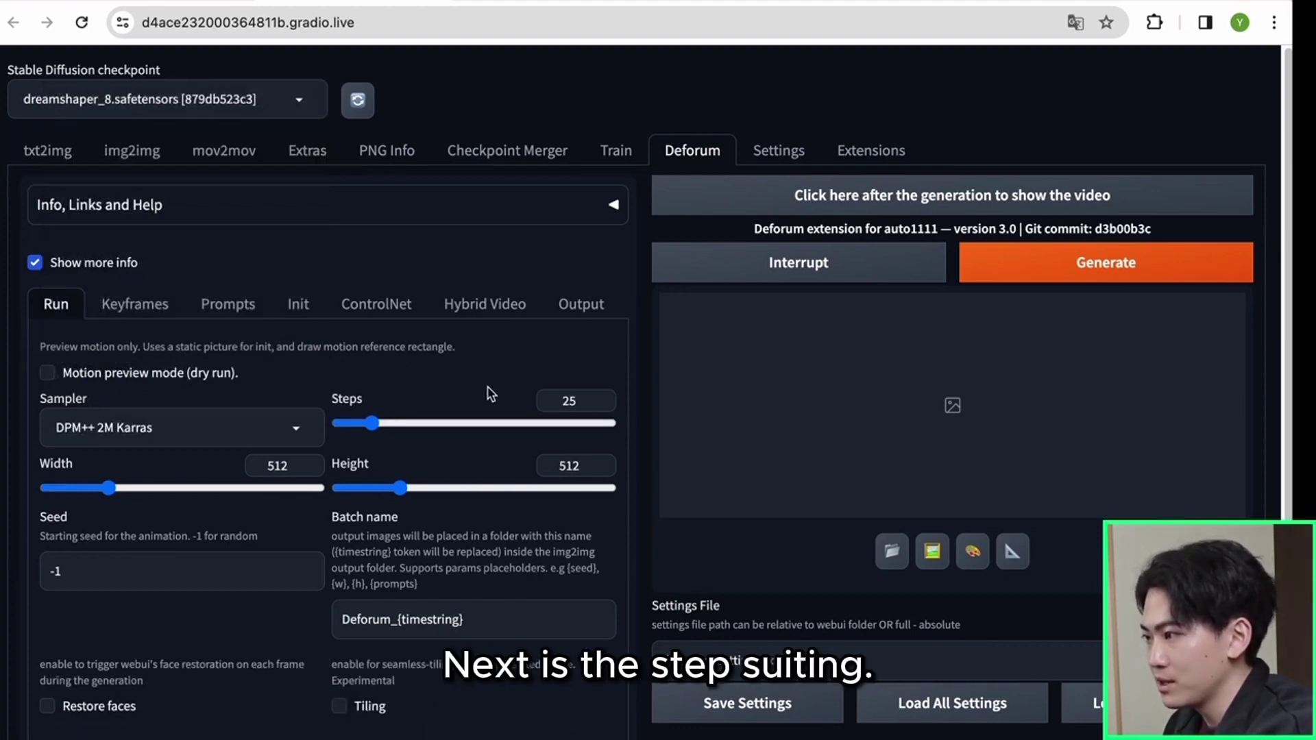
# Step: Set the Deforum sampling steps to 8, matching img2img
pyautogui.click(125, 153)
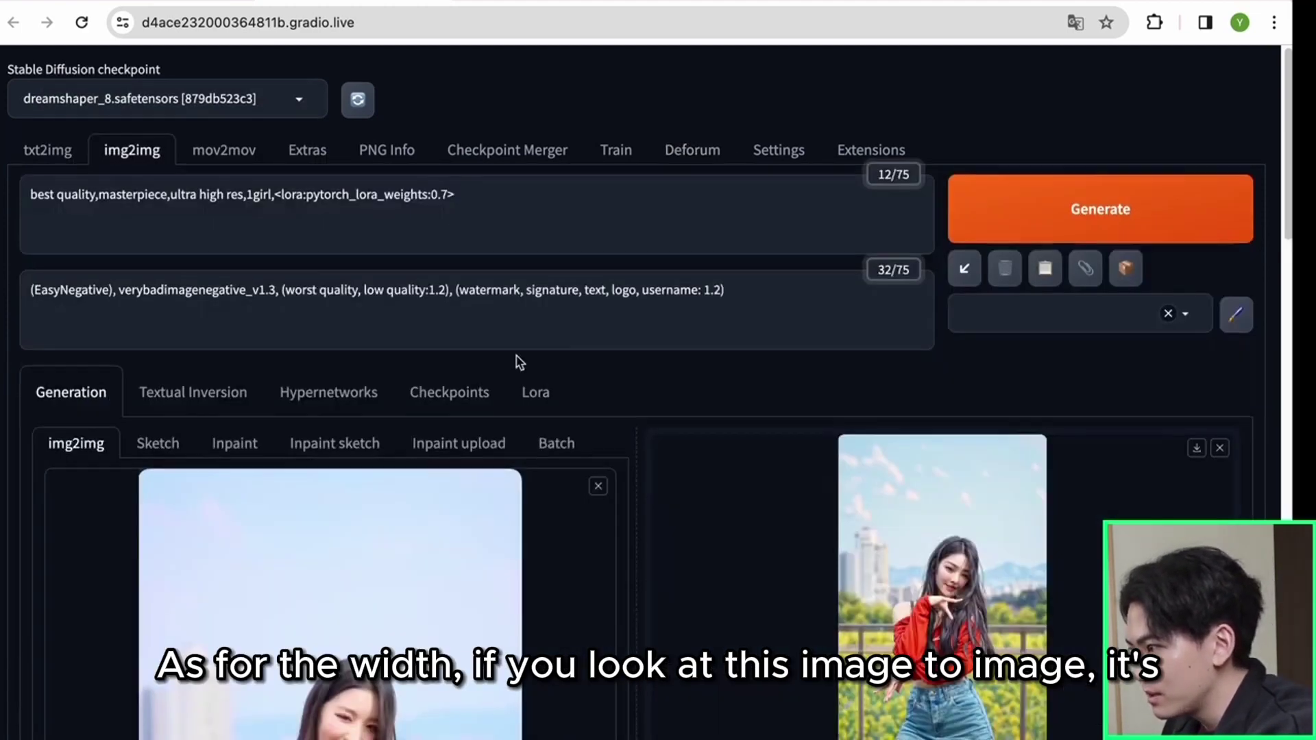
pyautogui.scroll(-5, 517, 361)
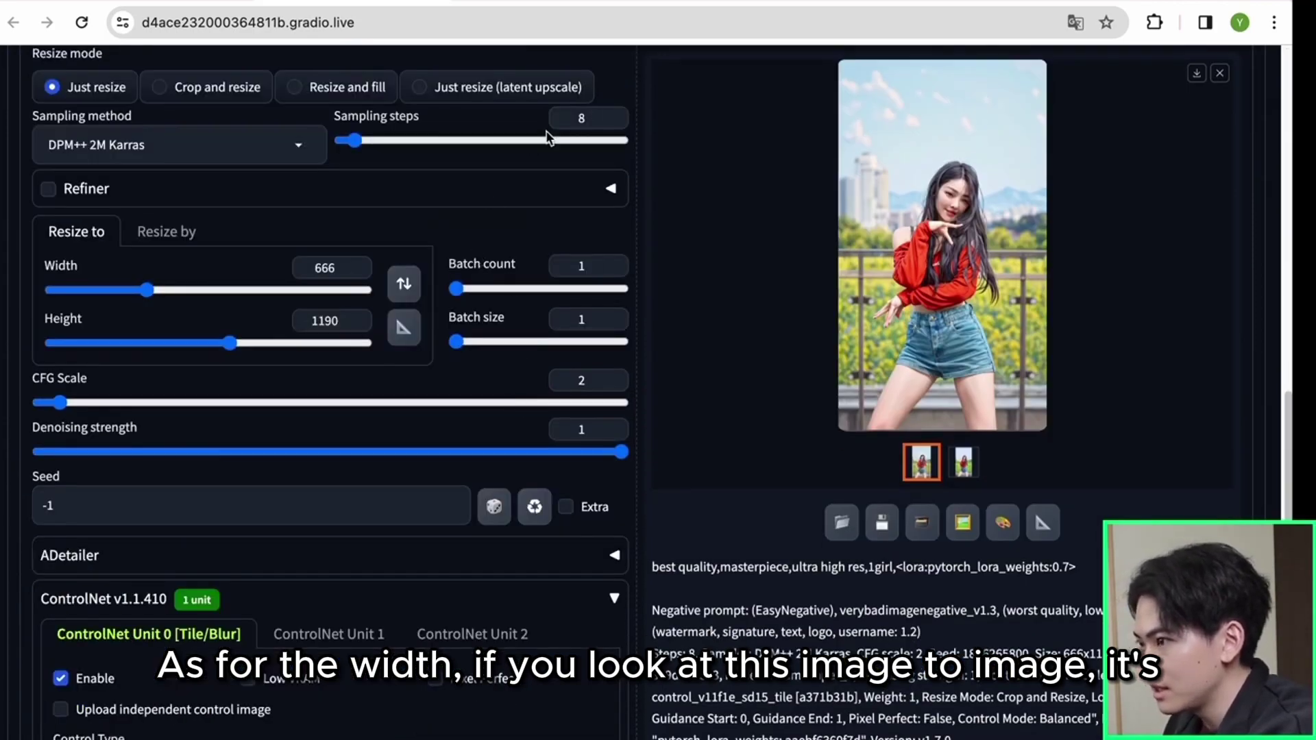
pyautogui.scroll(5, 544, 132)
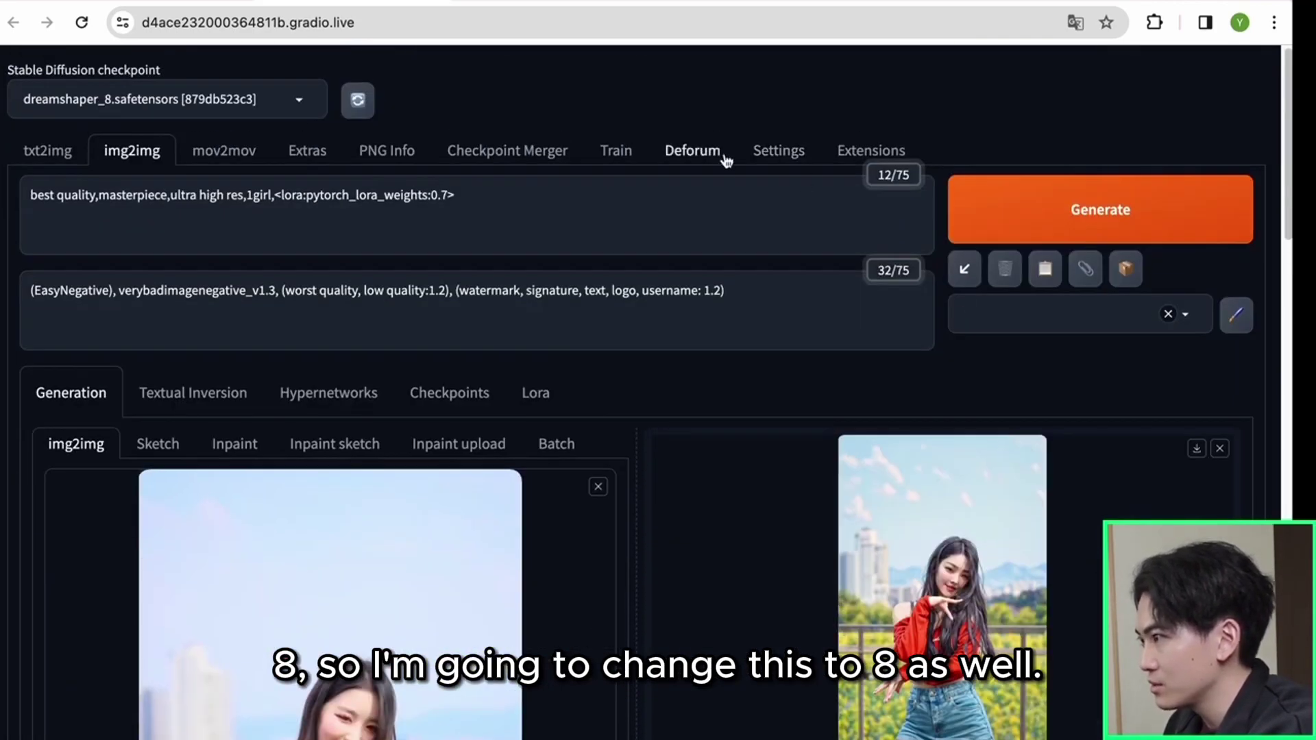
pyautogui.click(692, 151)
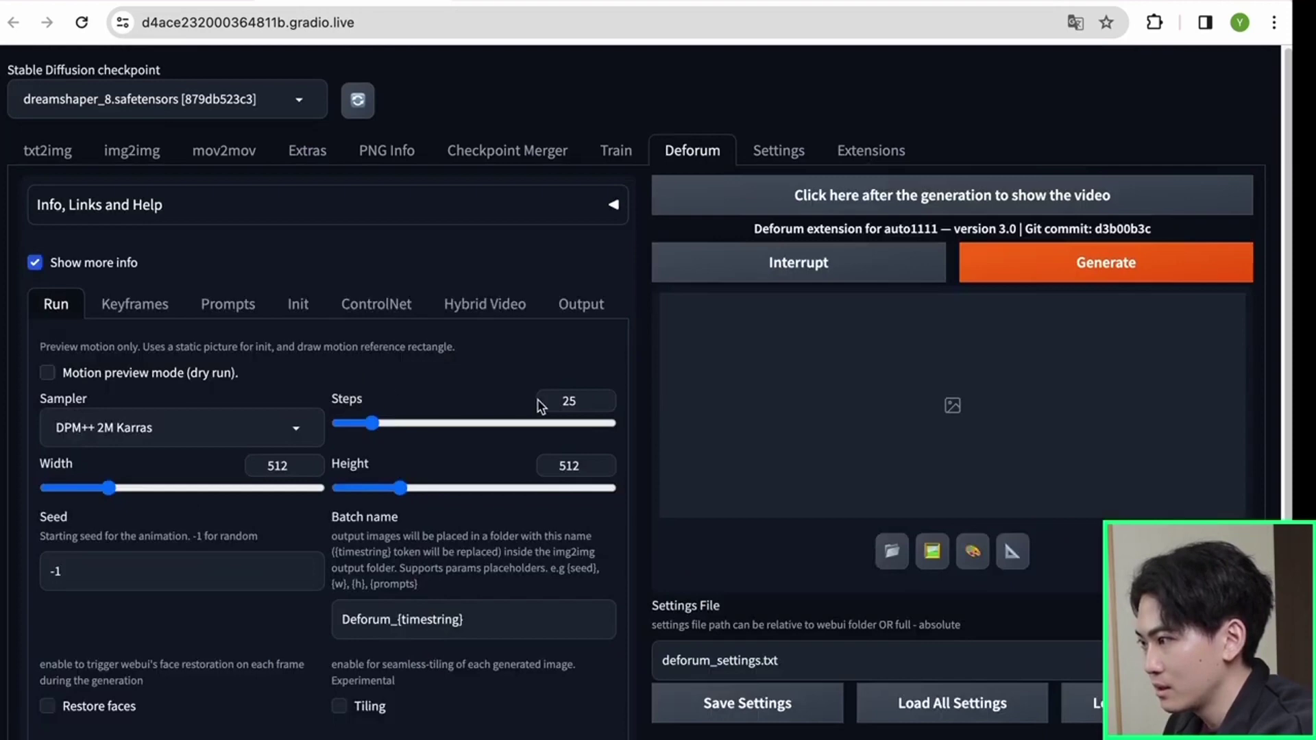
pyautogui.doubleClick(561, 402)
pyautogui.write('8')
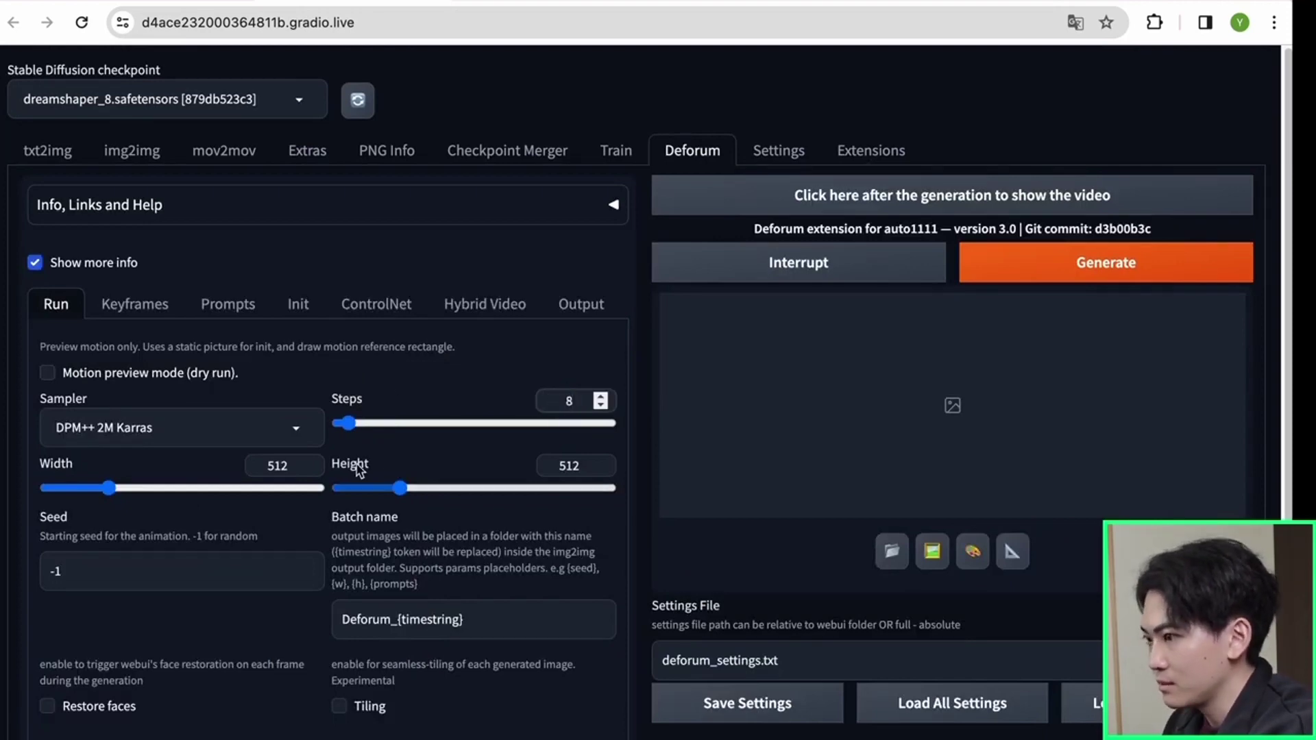
# Step: Check the img2img width and height, then return to the Deforum settings
pyautogui.click(108, 153)
pyautogui.scroll(-10, 205, 252)
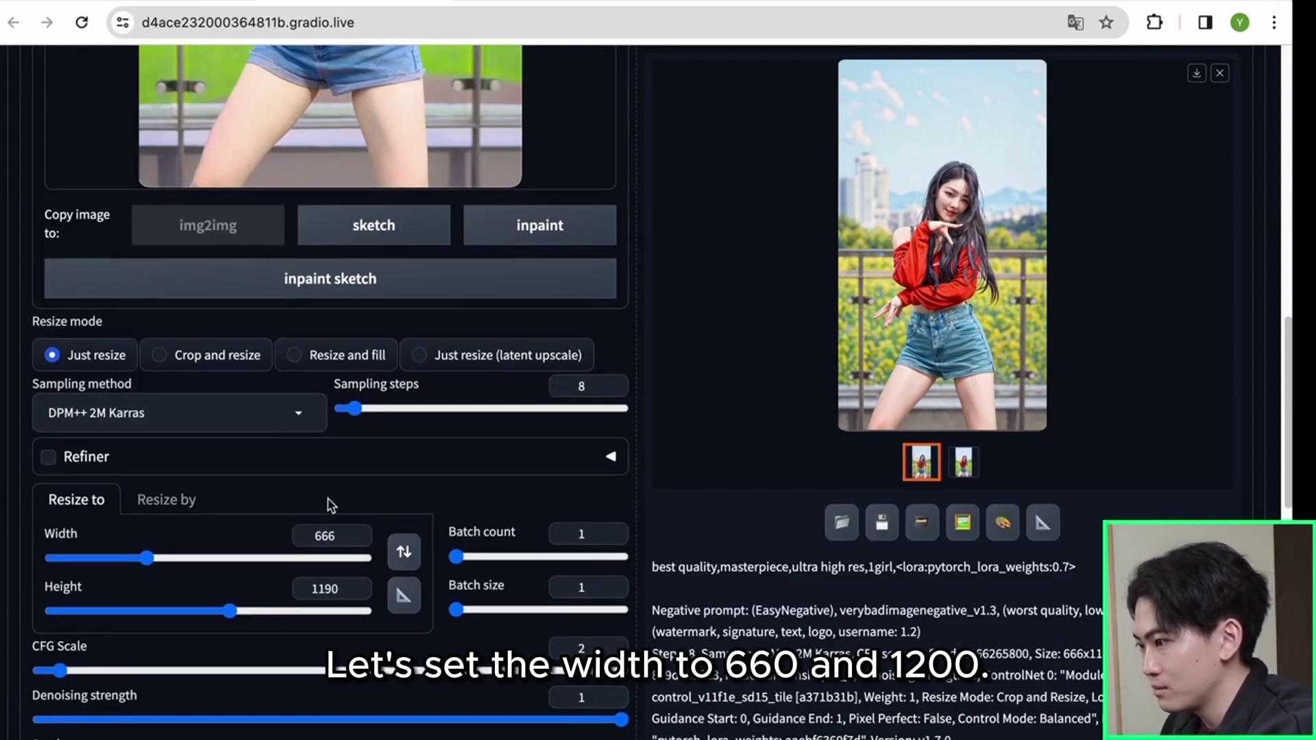
pyautogui.doubleClick(325, 537)
pyautogui.scroll(10, 863, 239)
pyautogui.scroll(3, 863, 240)
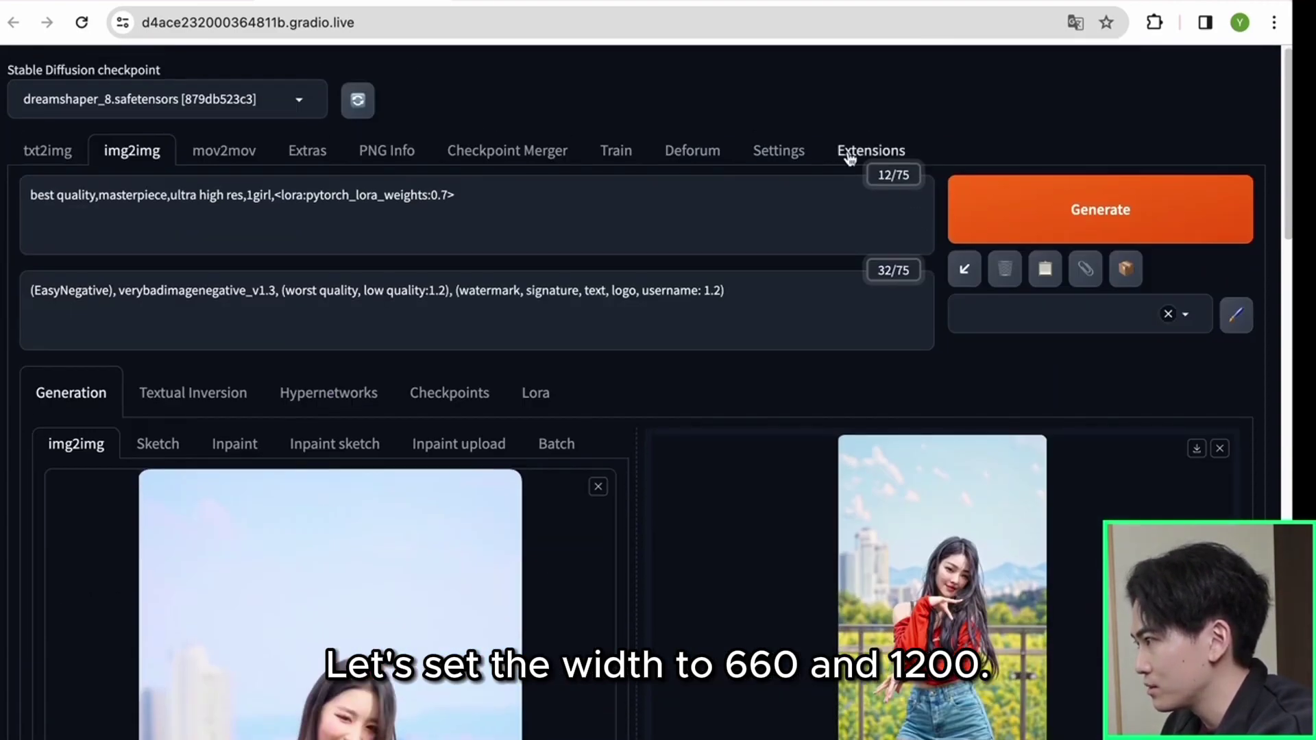
pyautogui.click(870, 148)
pyautogui.click(782, 145)
pyautogui.click(685, 148)
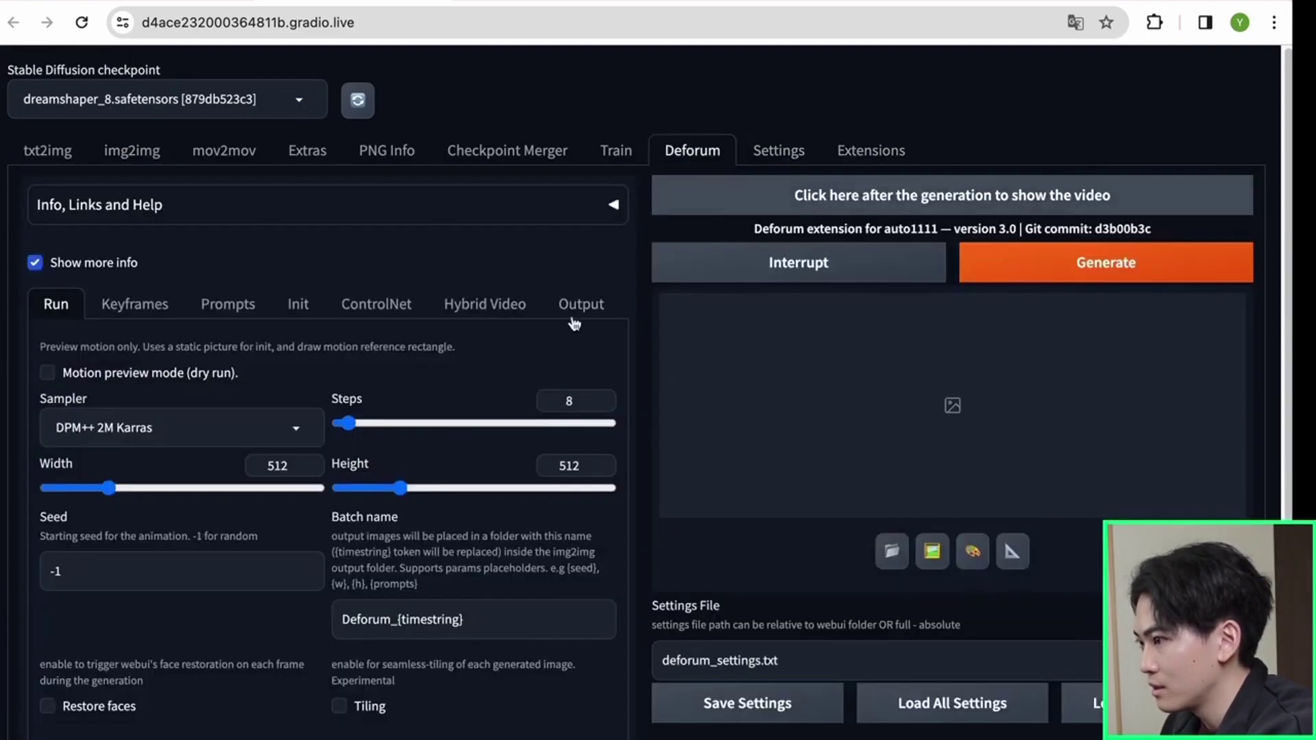
# Step: Change the Deforum width from 512 to 660 and height from 512 to 1200
pyautogui.click(275, 470)
pyautogui.doubleClick(273, 469)
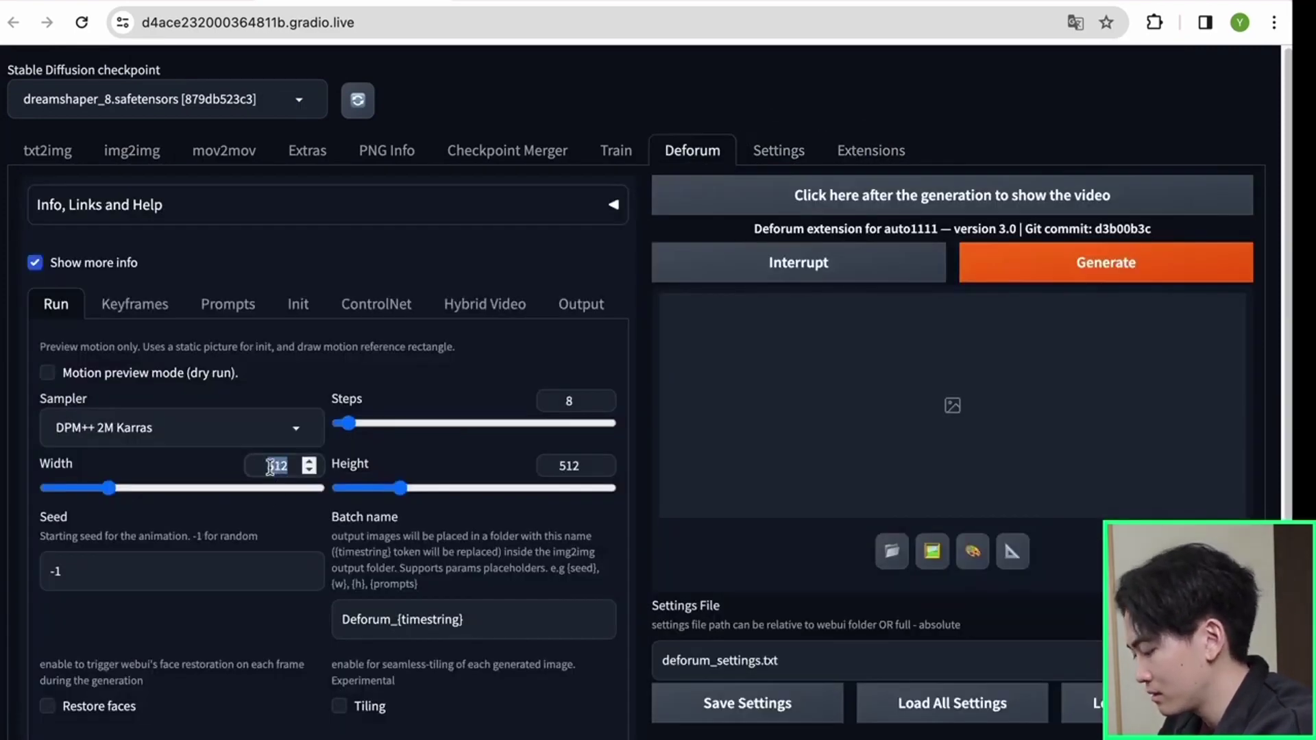
pyautogui.write('660')
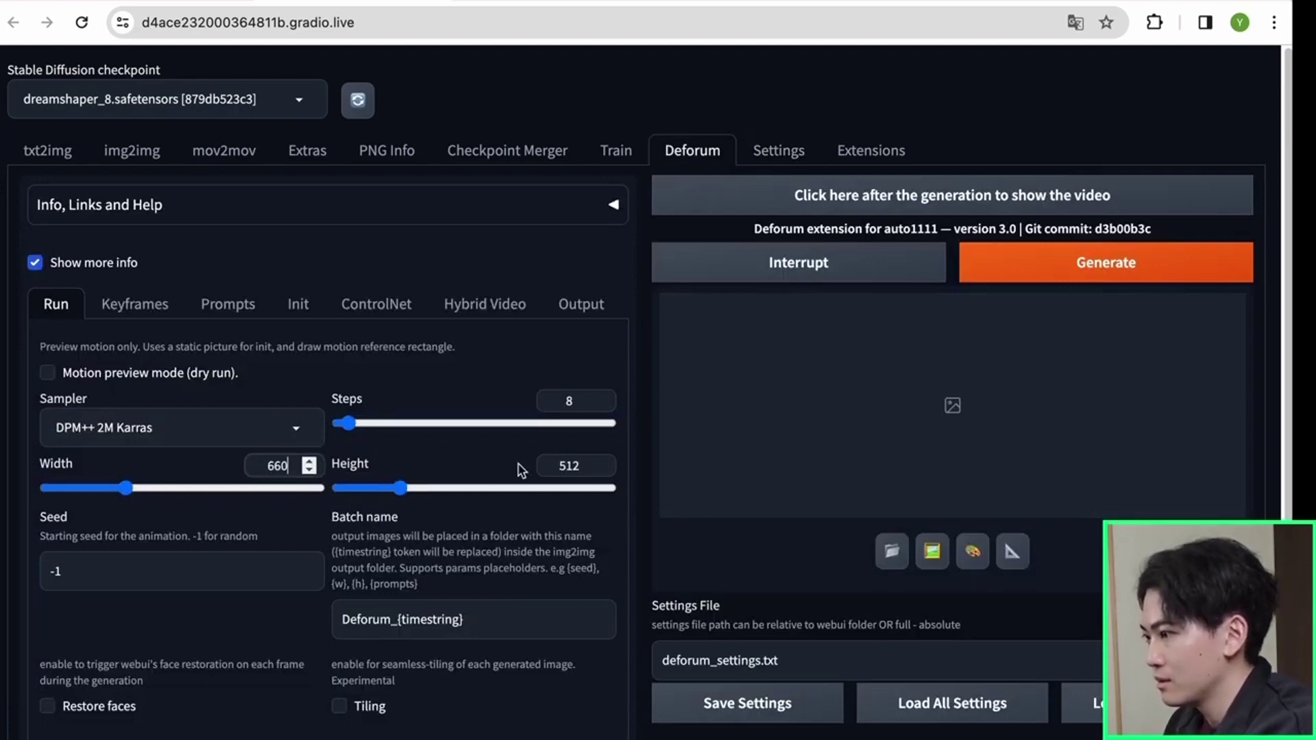
pyautogui.doubleClick(559, 465)
pyautogui.write('1200')
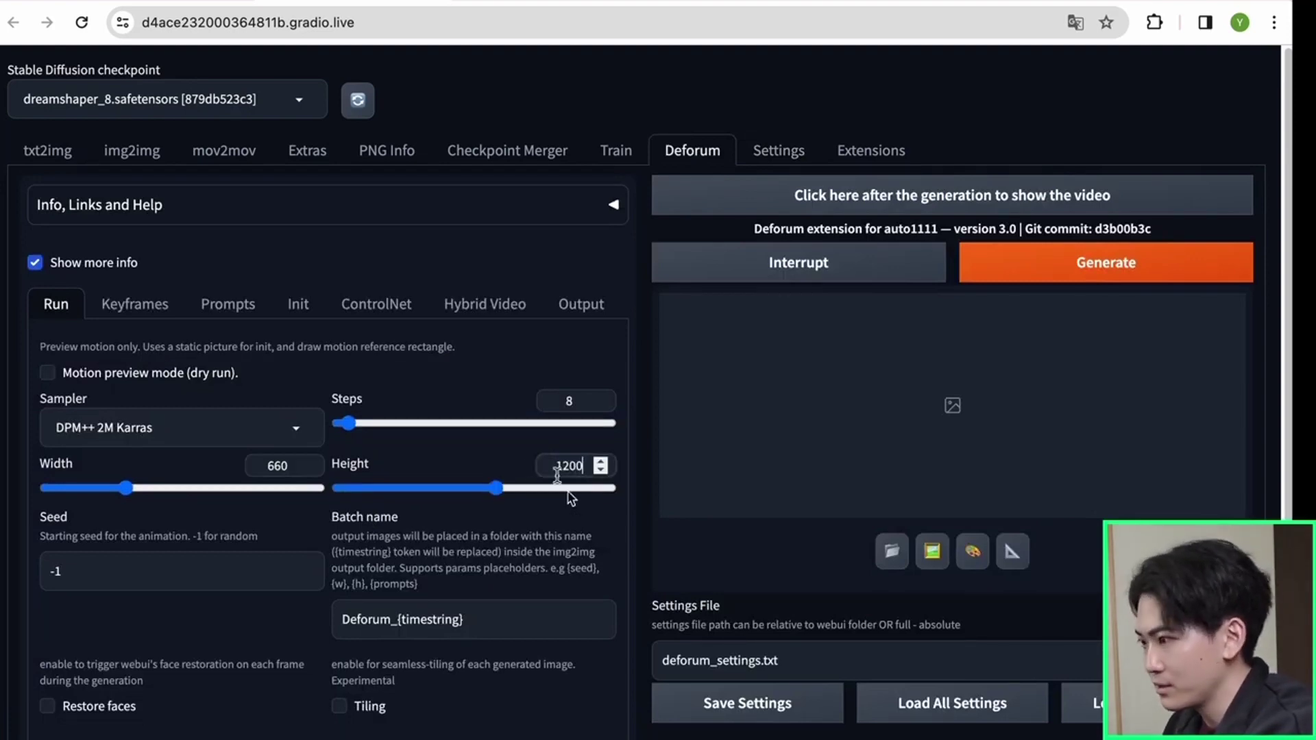
pyautogui.click(376, 535)
pyautogui.scroll(-1, 375, 532)
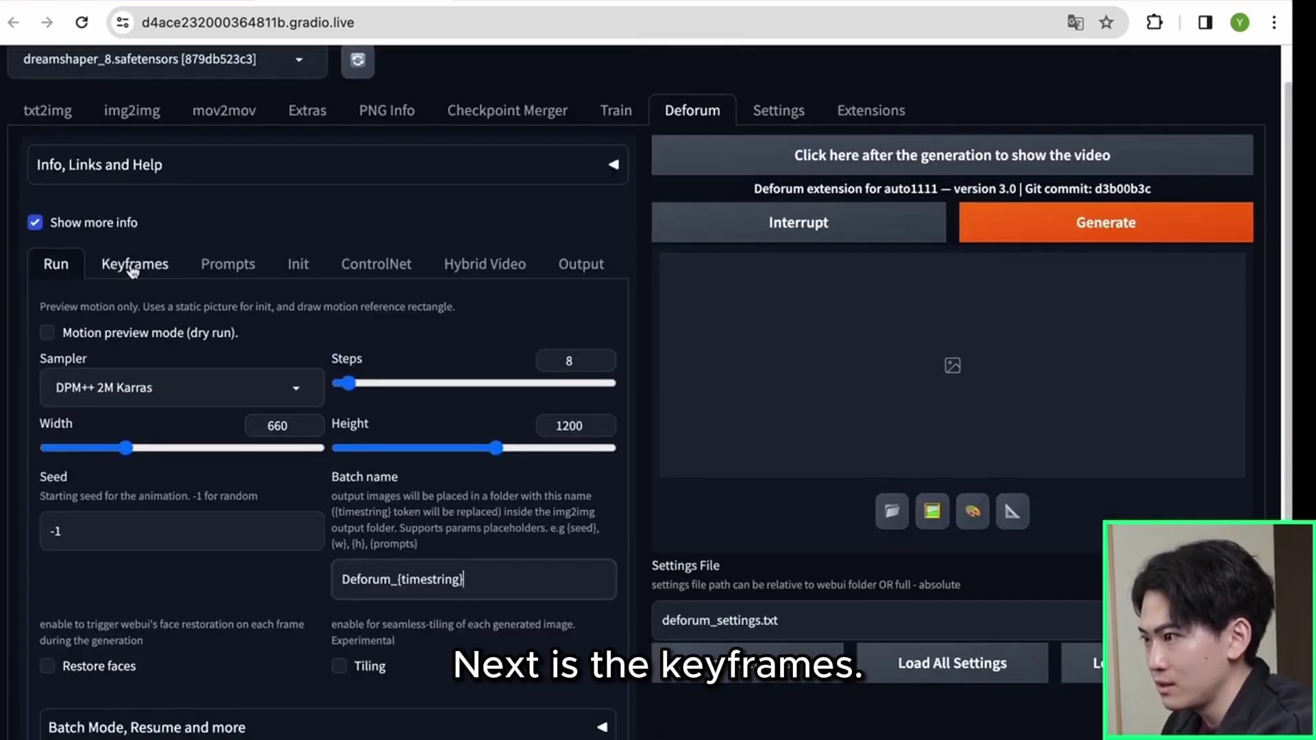
# Step: Switch the animation mode to Video Input and set the strength schedule to 0: (0.0)
pyautogui.click(133, 268)
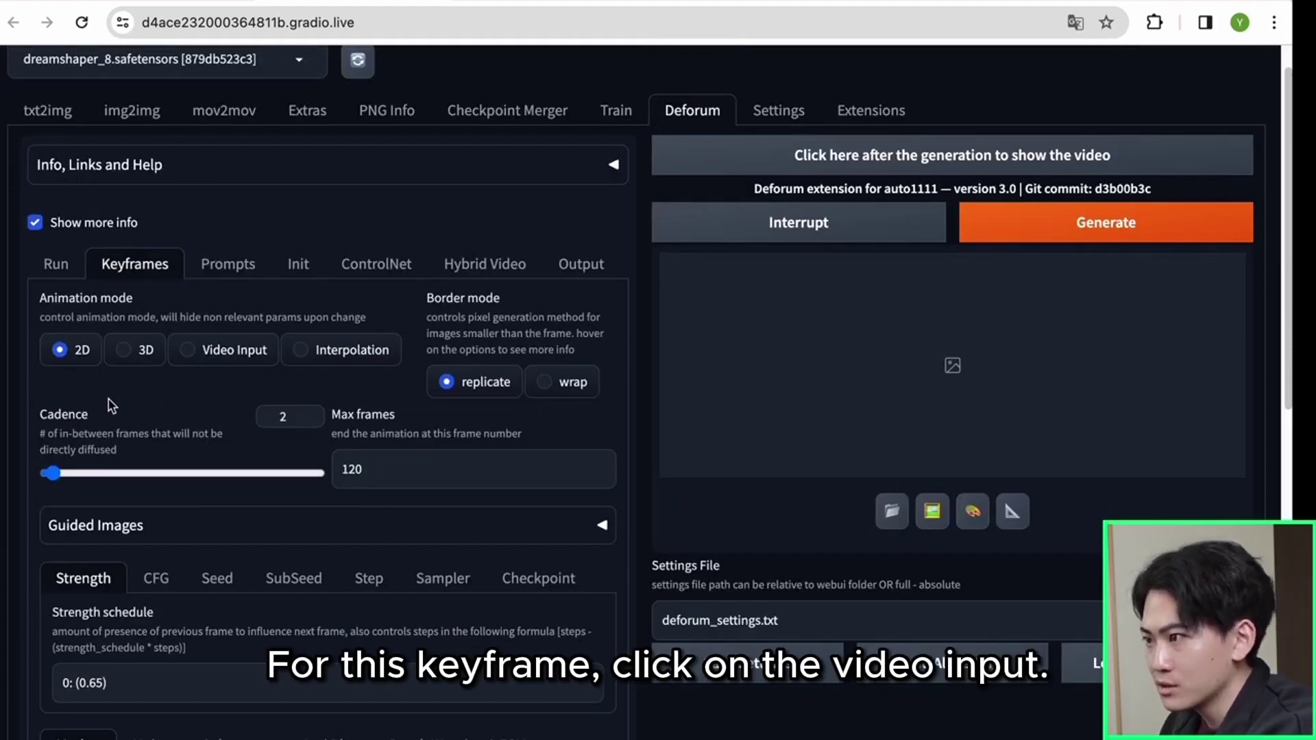
pyautogui.click(227, 351)
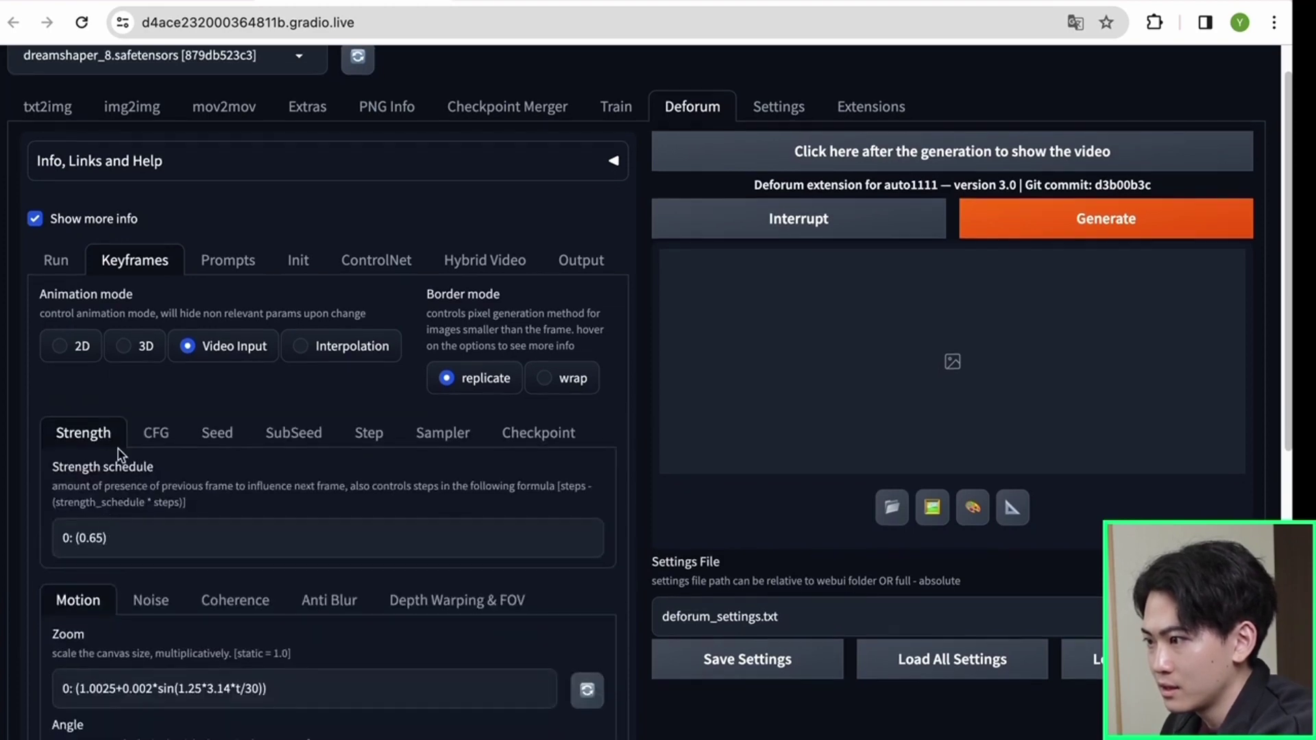
pyautogui.doubleClick(94, 539)
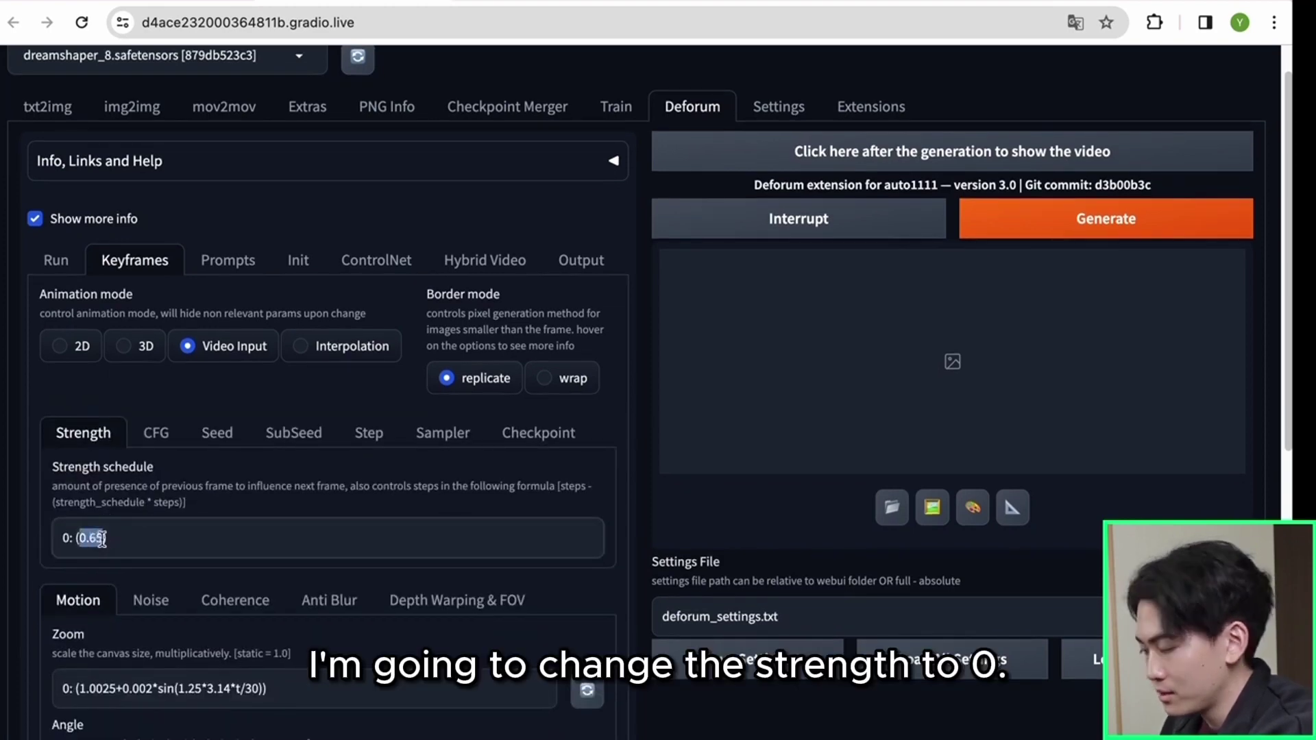
pyautogui.click(105, 539)
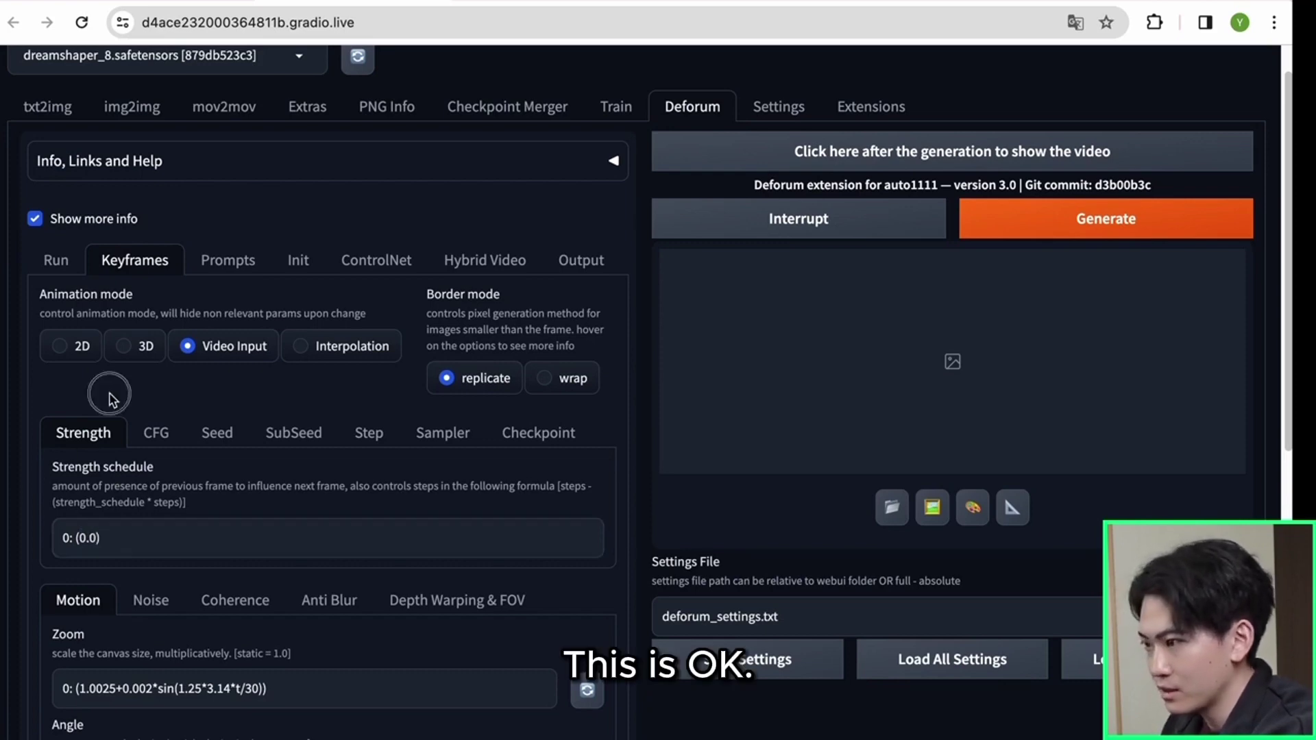
# Step: Set the CFG scale schedule to 0: (2) and seed behavior to fixed
pyautogui.click(157, 434)
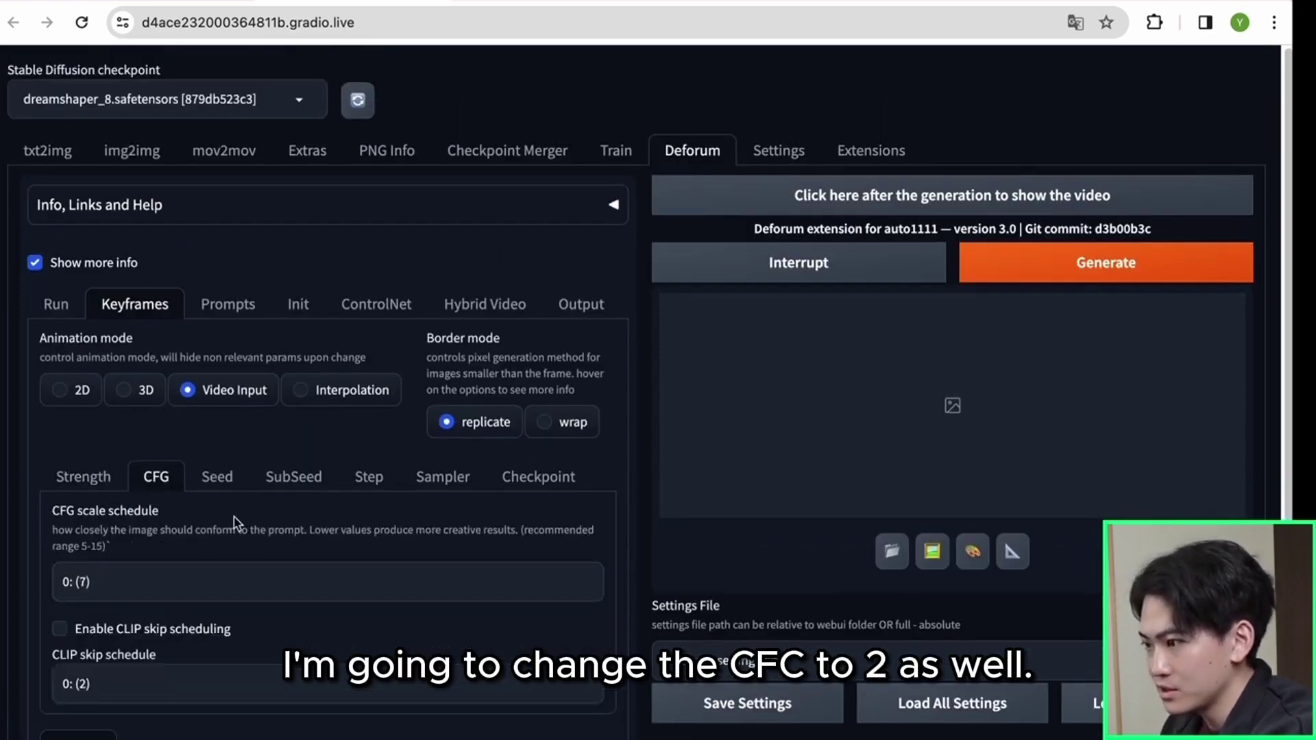
pyautogui.click(91, 583)
pyautogui.press('BackSpace')
pyautogui.write('2')
pyautogui.scroll(-1, 220, 546)
pyautogui.click(208, 423)
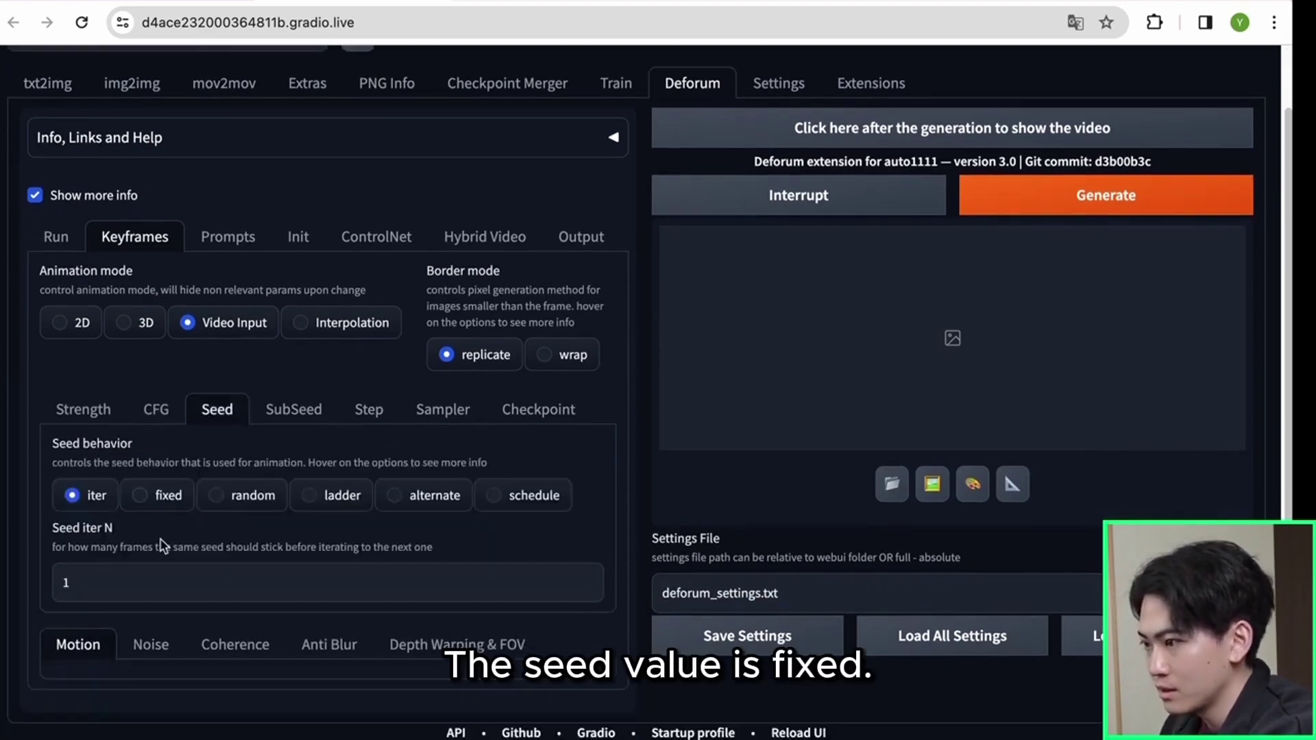
pyautogui.click(144, 496)
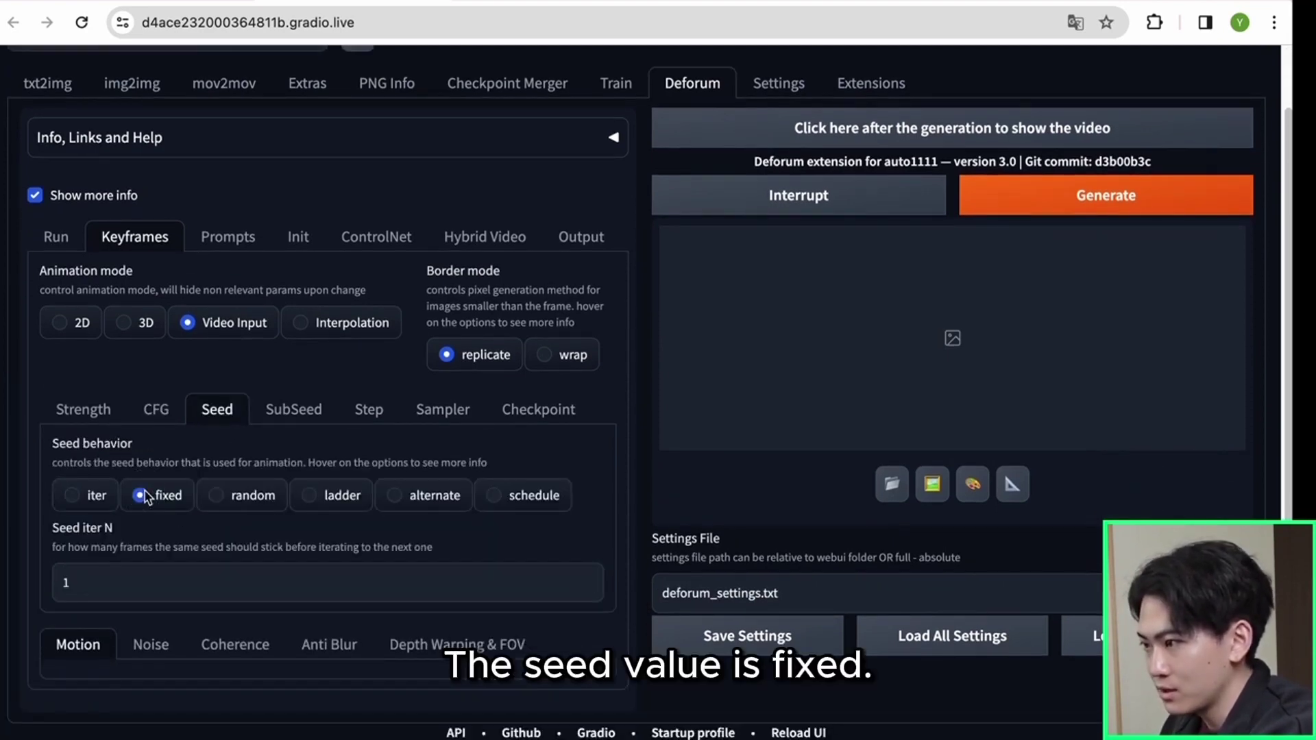
pyautogui.click(283, 410)
pyautogui.click(358, 458)
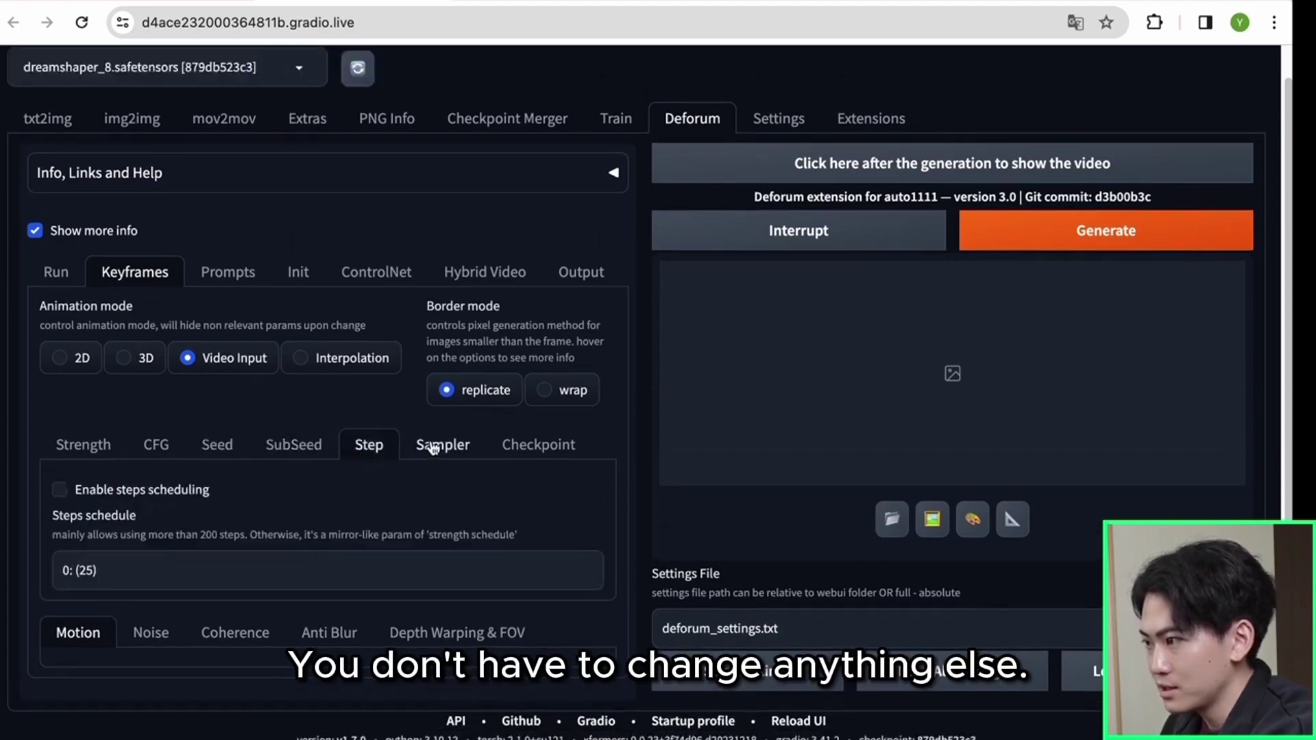
# Step: Replace the sample Deforum prompts with the img2img positive prompt at frame 0
pyautogui.click(218, 277)
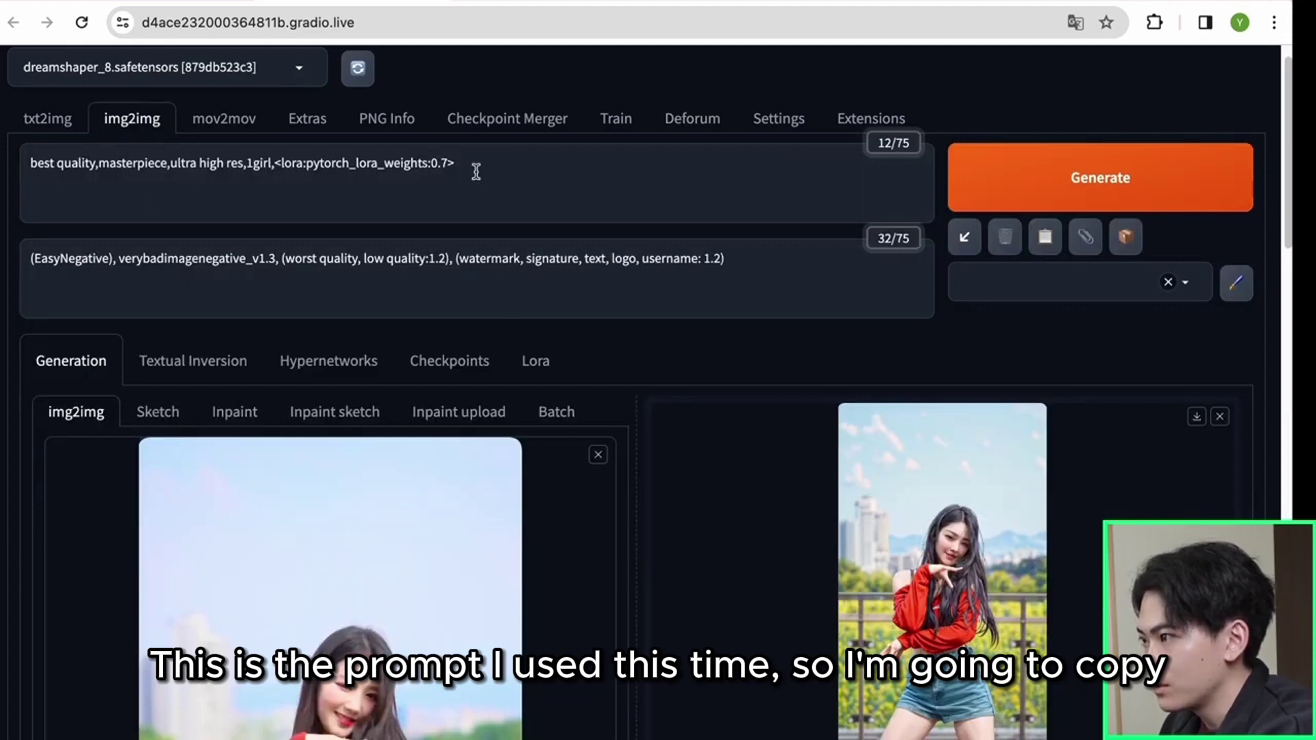
pyautogui.hotkey('ctrl', 'a')
pyautogui.hotkey('ctrl', 'c')
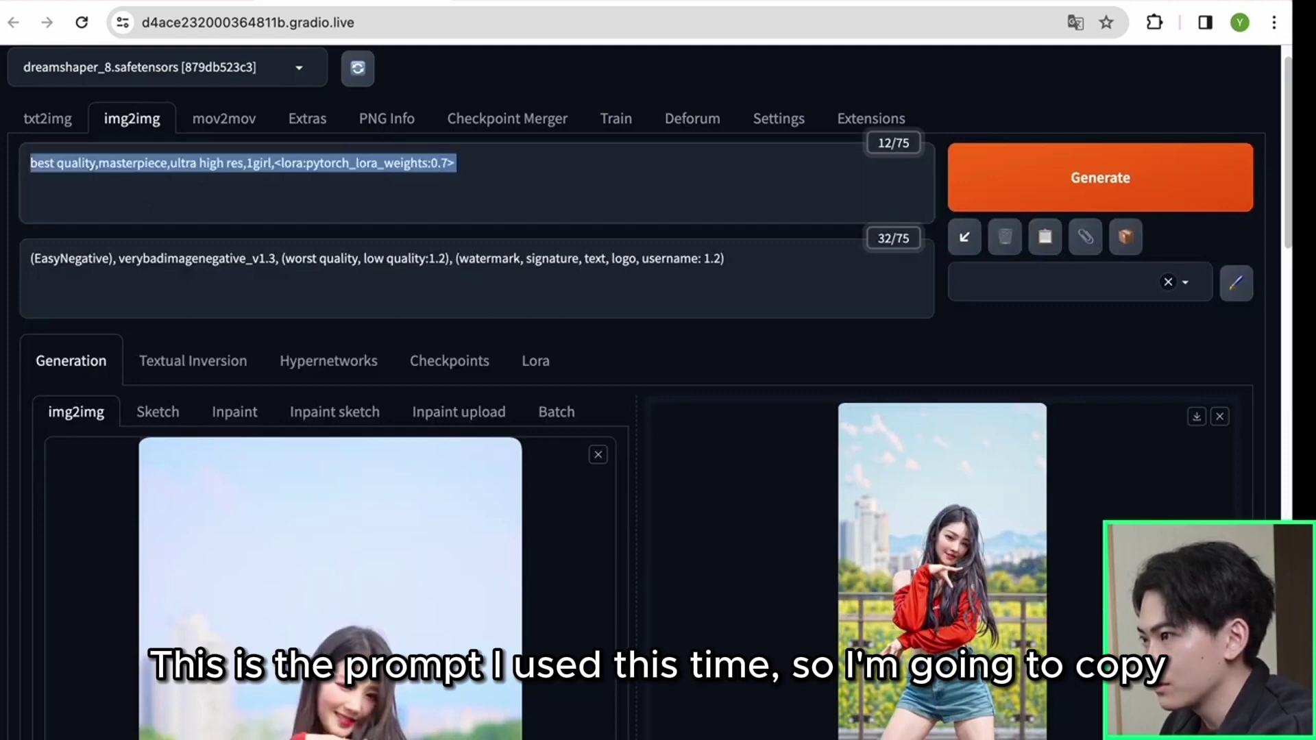
pyautogui.click(696, 122)
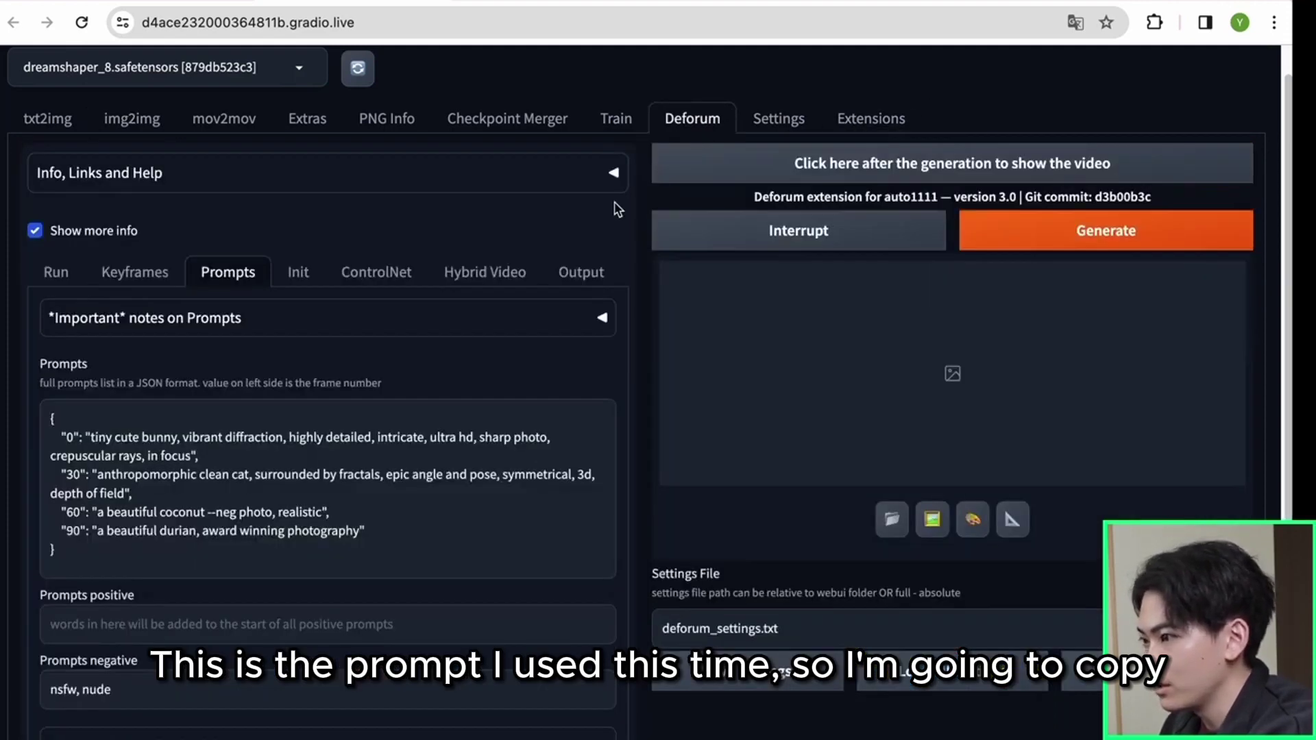
pyautogui.moveTo(368, 527); pyautogui.dragTo(94, 439)
pyautogui.press('BackSpace')
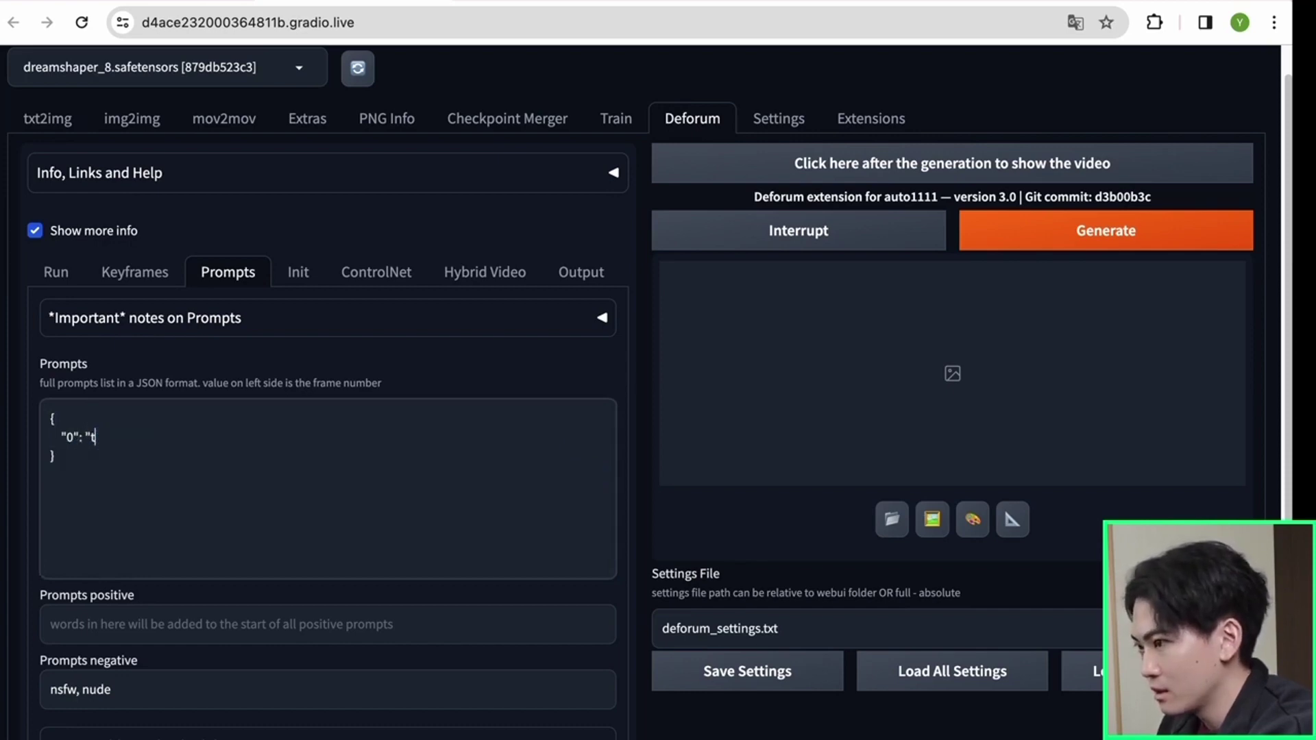
pyautogui.hotkey('ctrl', 'v')
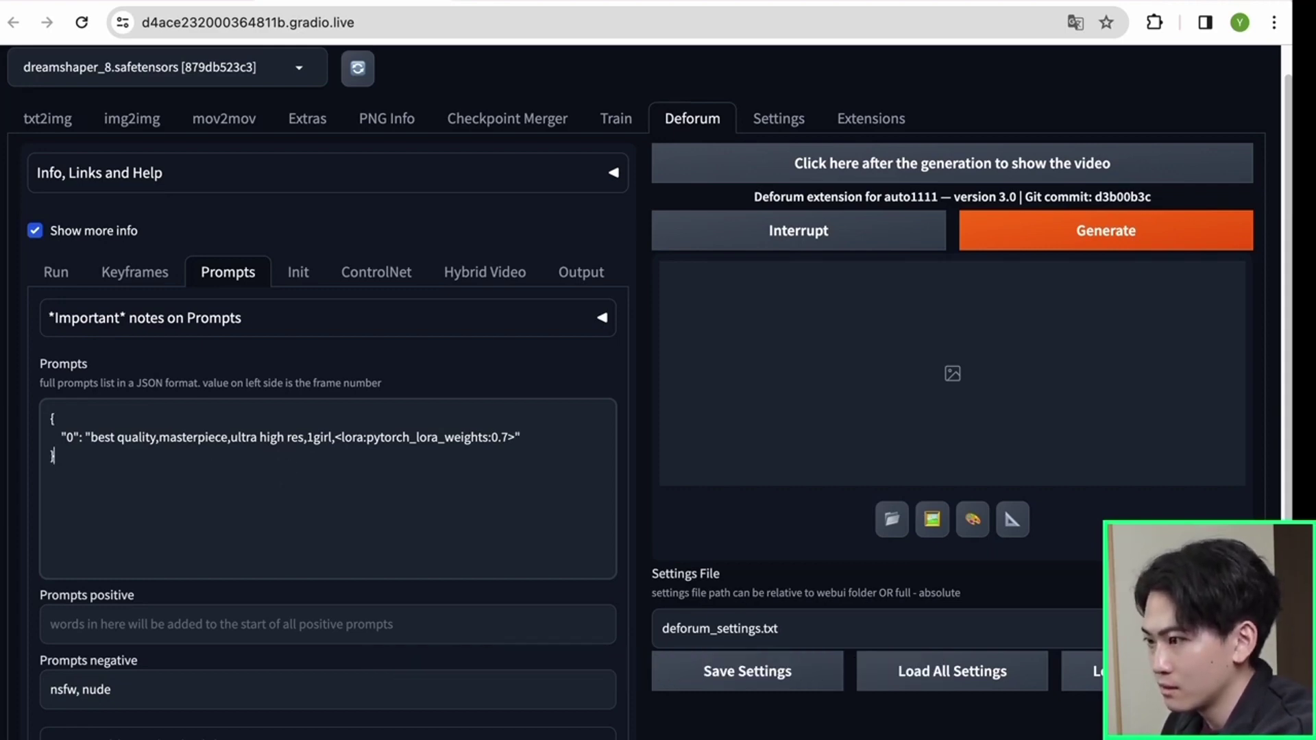
pyautogui.scroll(-1, 172, 573)
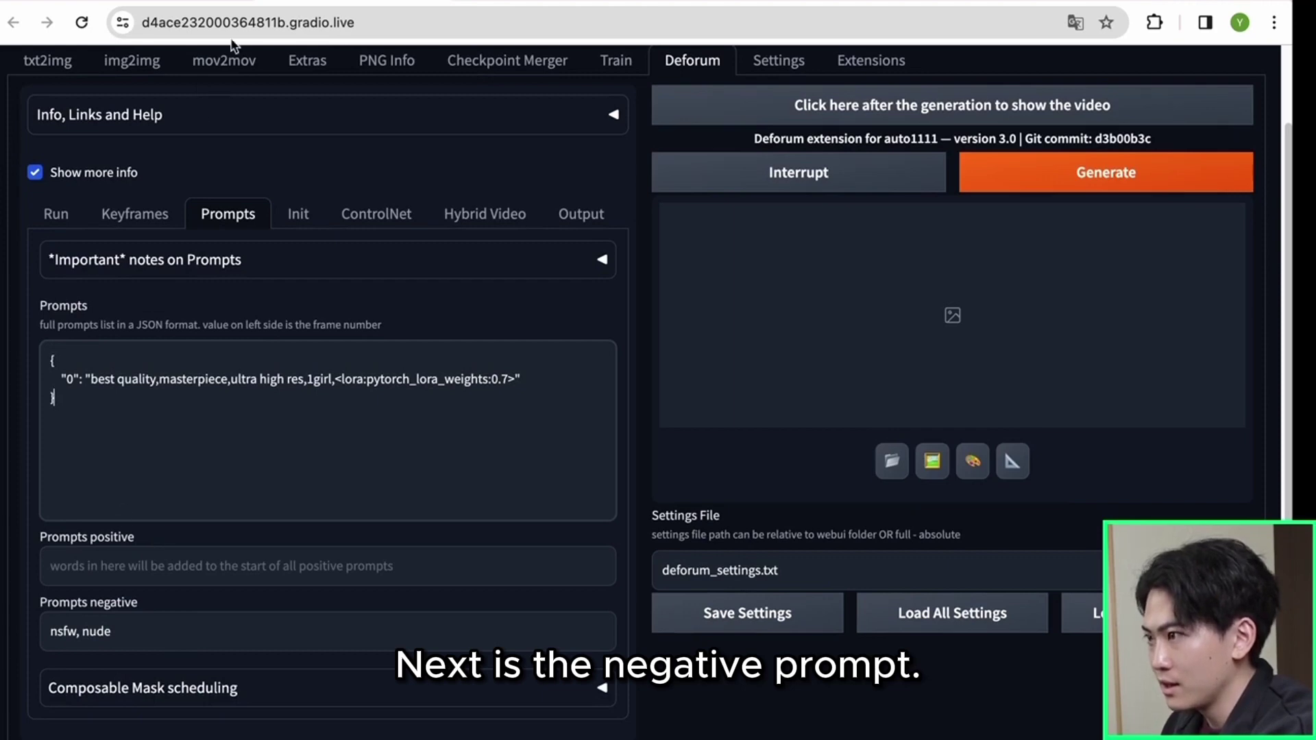
# Step: Replace the 'nsfw, nude' negative prompt with the img2img EasyNegative negative prompt
pyautogui.click(126, 61)
pyautogui.tripleClick(364, 216)
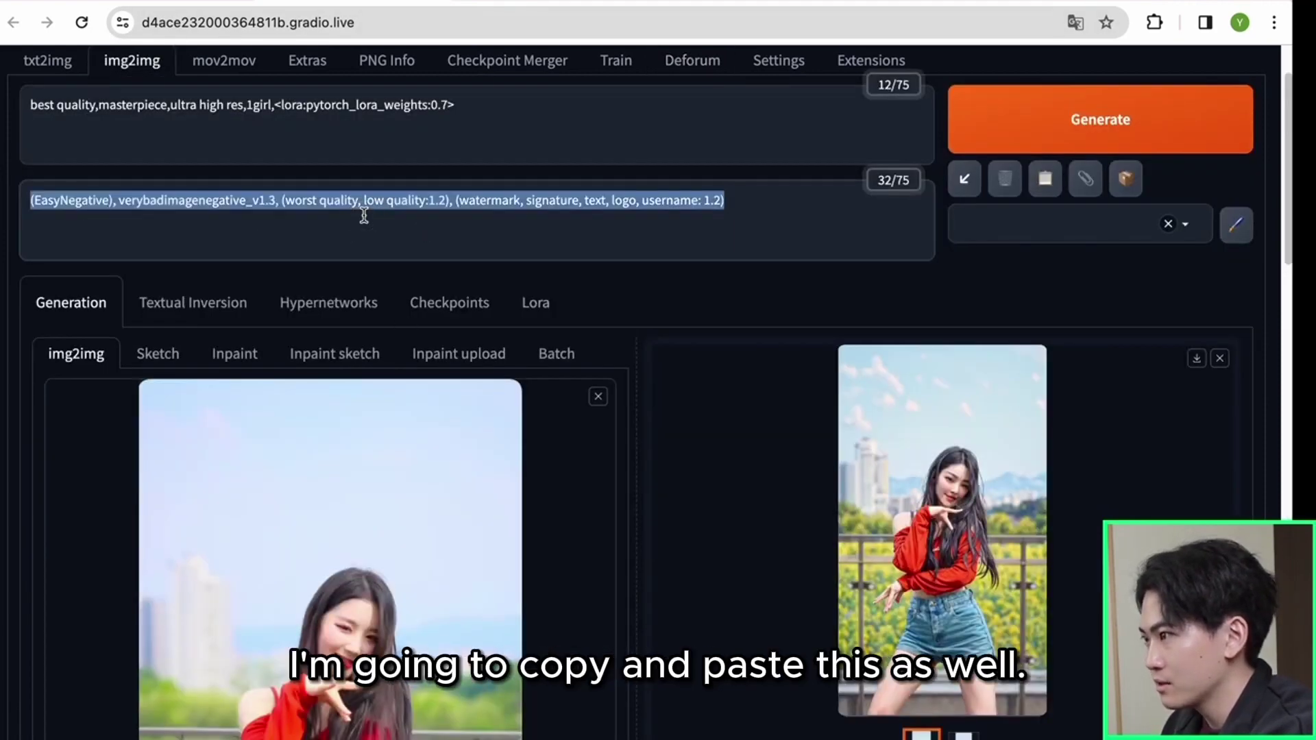
pyautogui.hotkey('ctrl', 'c')
pyautogui.click(682, 59)
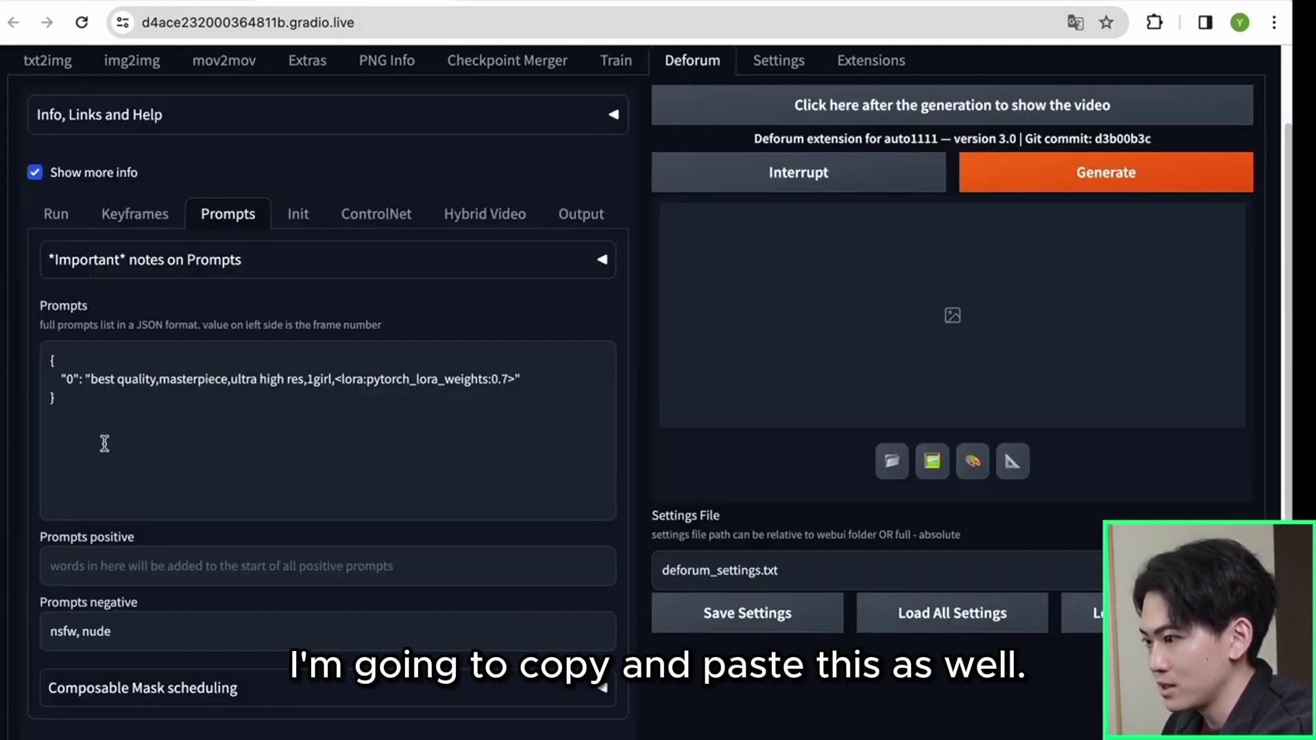
pyautogui.tripleClick(80, 627)
pyautogui.hotkey('ctrl', 'v')
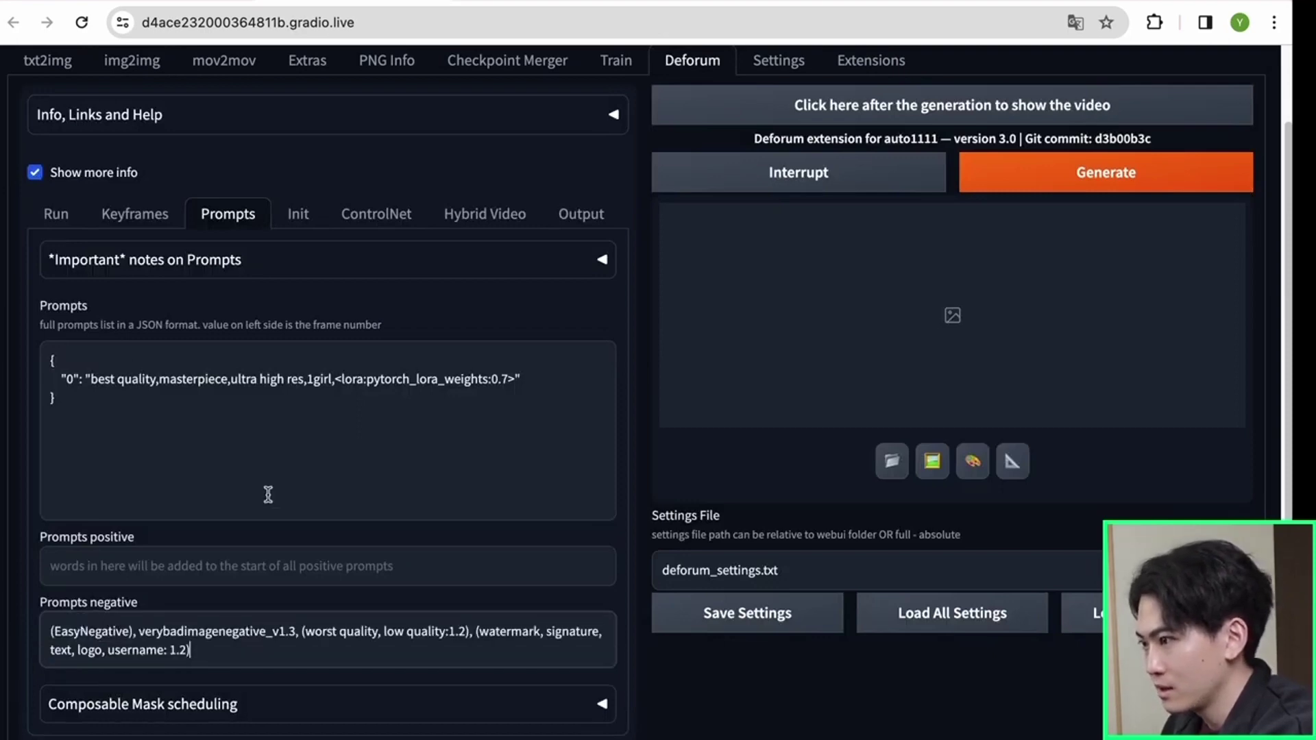
pyautogui.scroll(-1, 268, 495)
pyautogui.scroll(1, 267, 494)
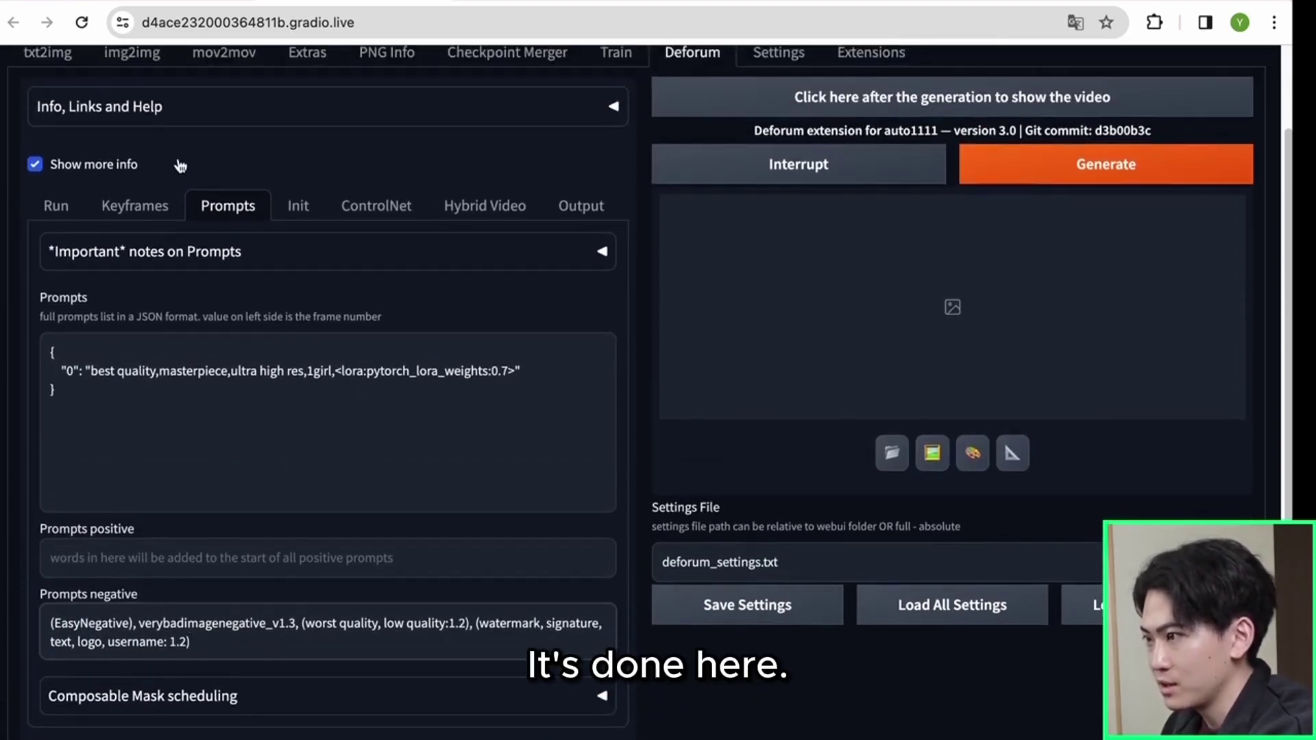
pyautogui.click(298, 206)
pyautogui.scroll(1, 221, 307)
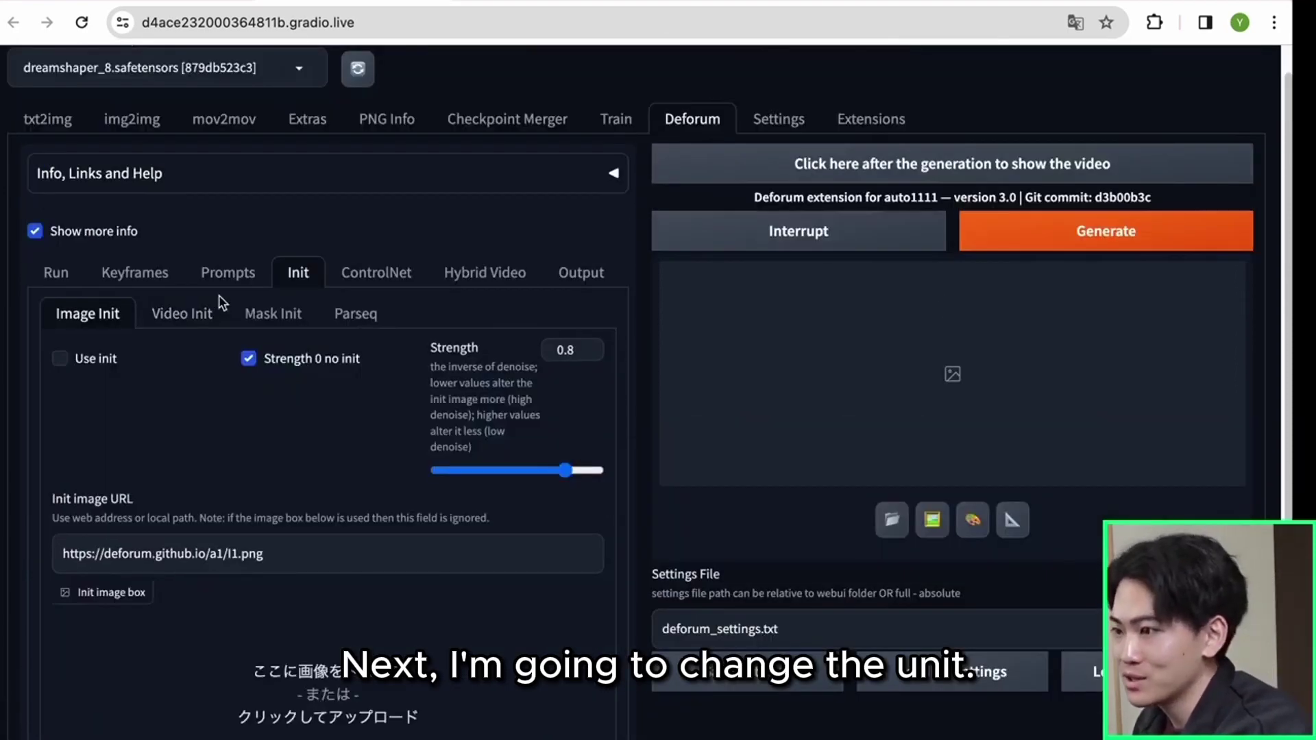
# Step: Show the Video Init sub-tab with the source video path field
pyautogui.click(213, 315)
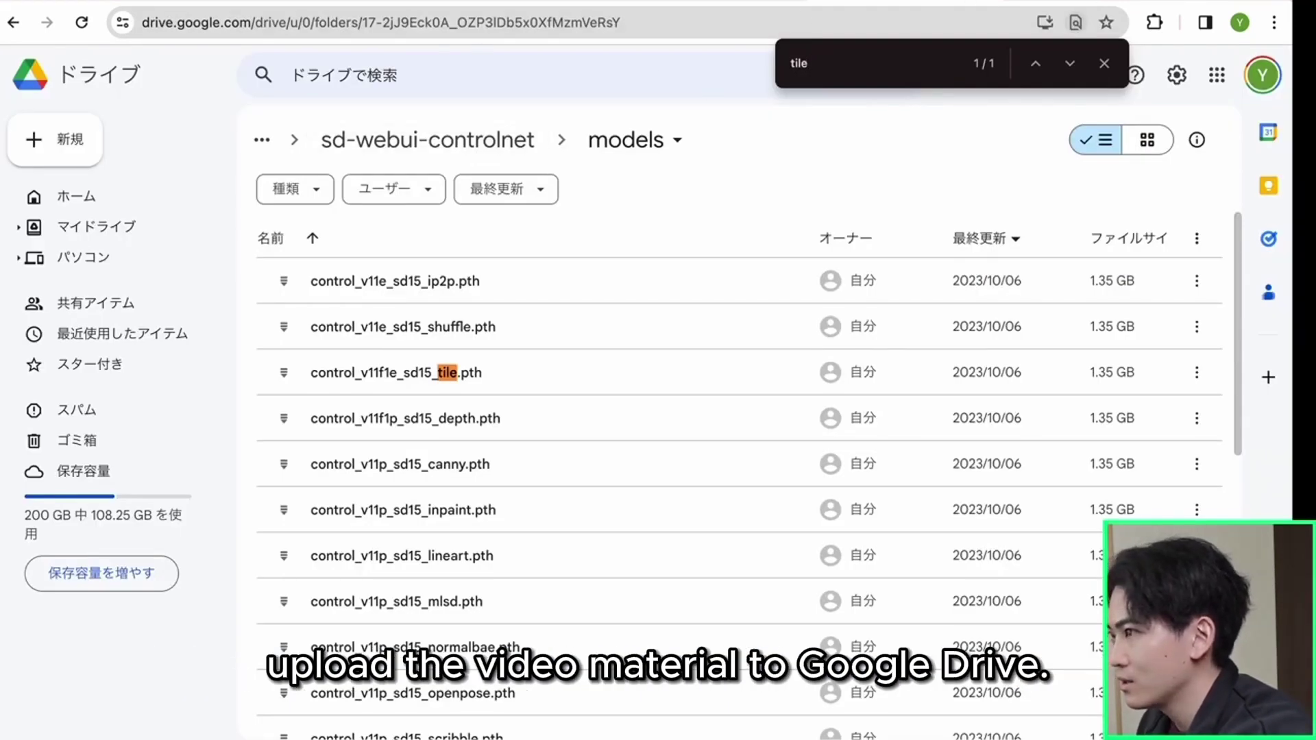
# Step: Expand gdrive > MyDrive in the Colab notebook's Files pane
pyautogui.click(137, 2)
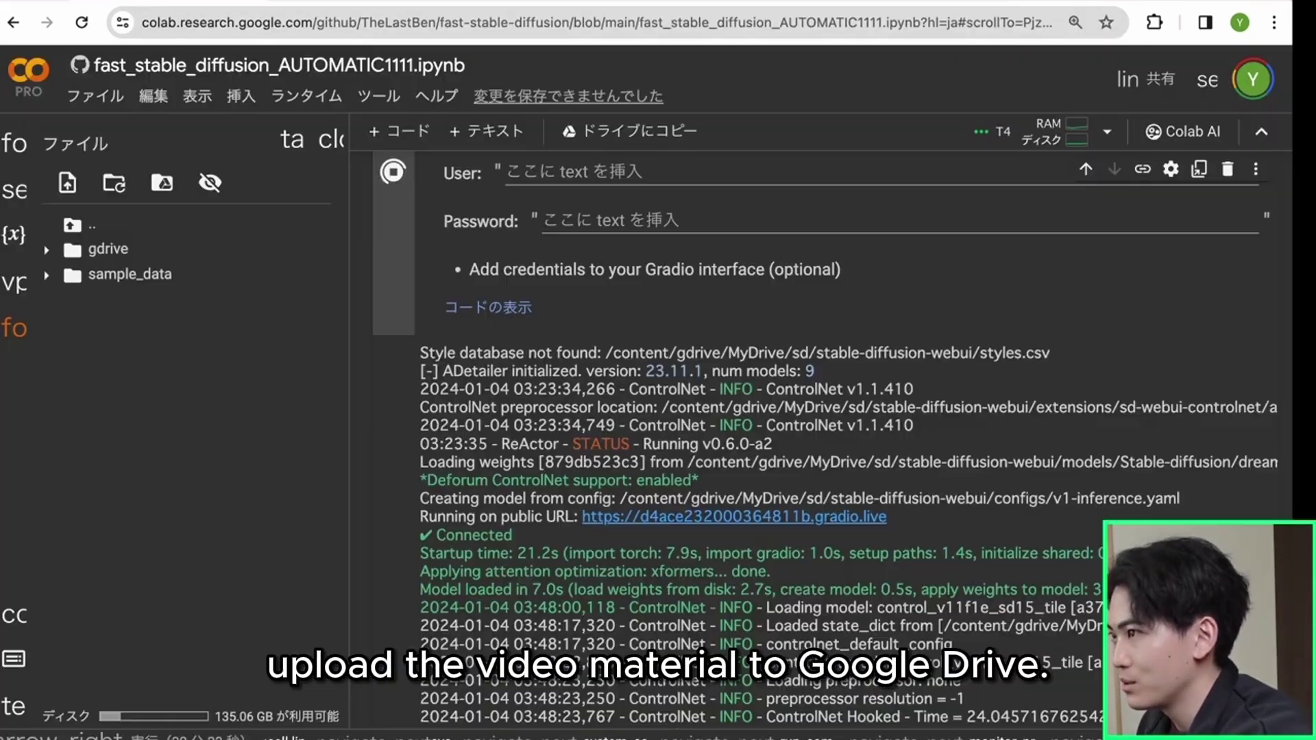
pyautogui.click(154, 273)
pyautogui.click(153, 269)
pyautogui.click(153, 256)
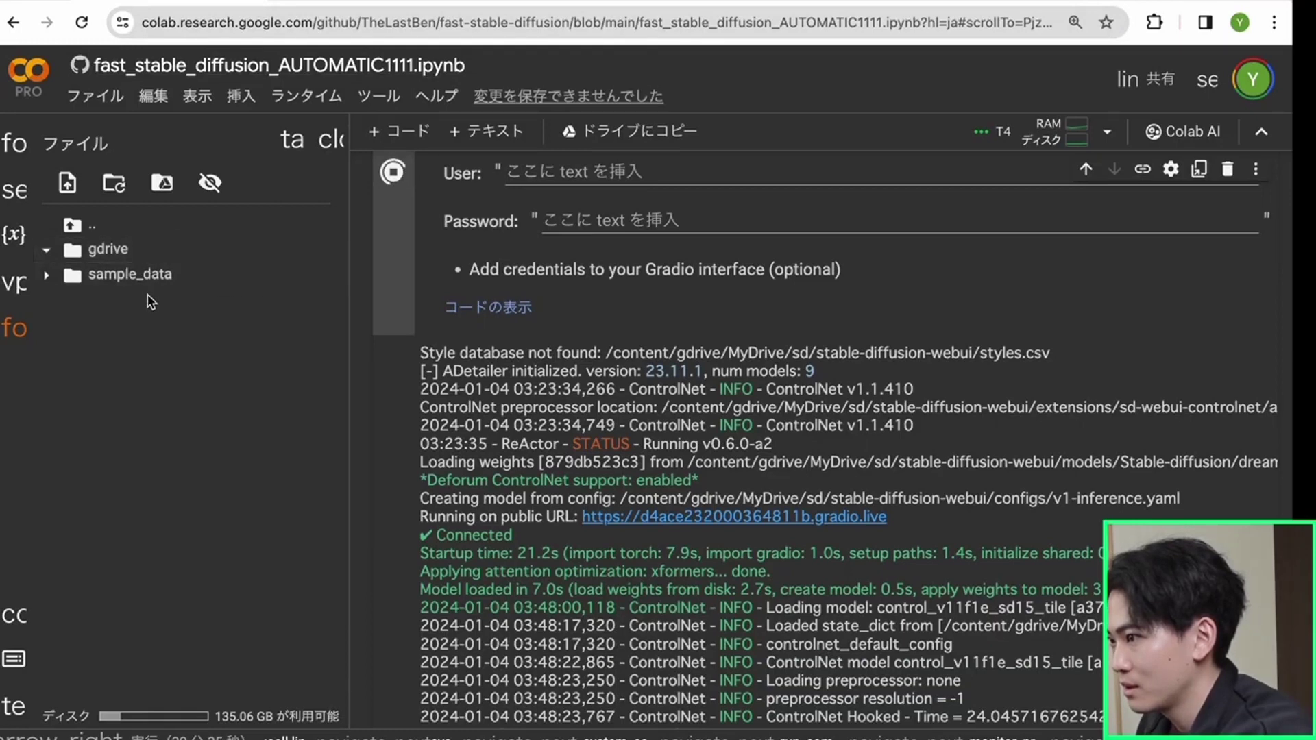
pyautogui.click(139, 277)
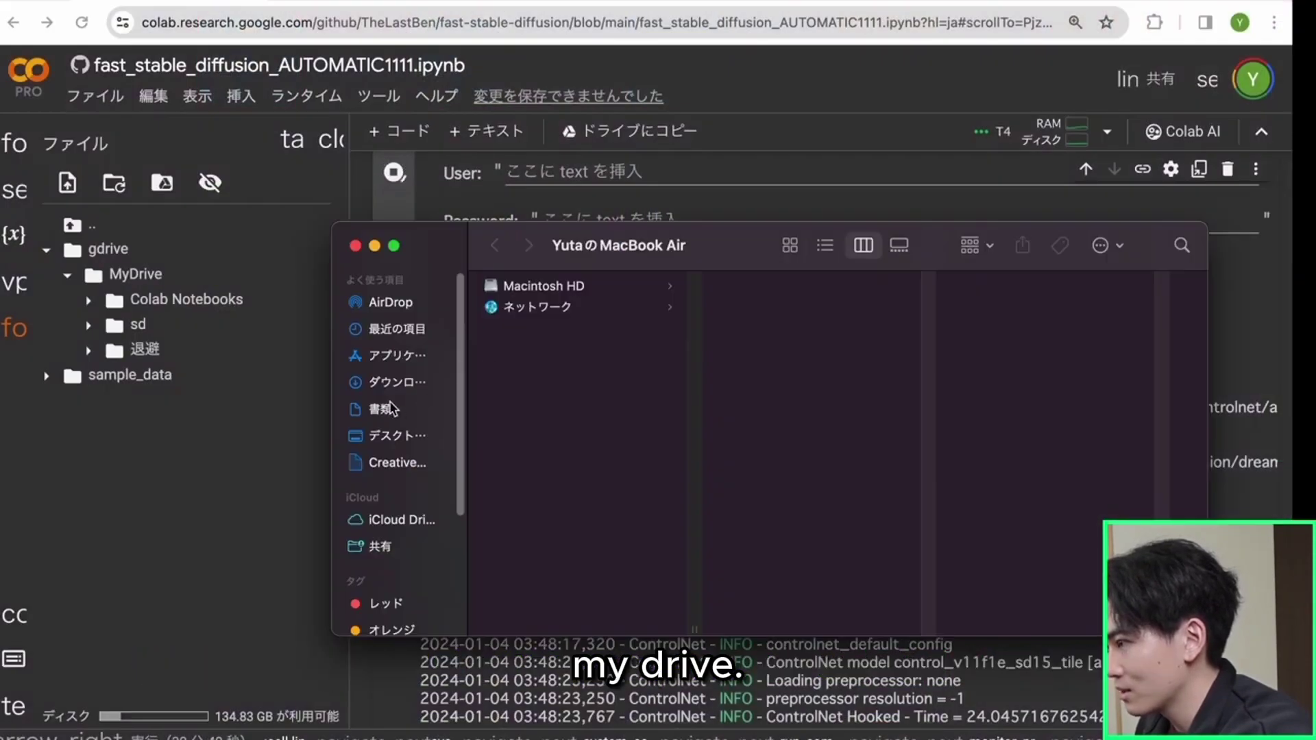
# Step: Upload dance.mp4 from the 素材 folder into MyDrive and copy its file path
pyautogui.click(394, 382)
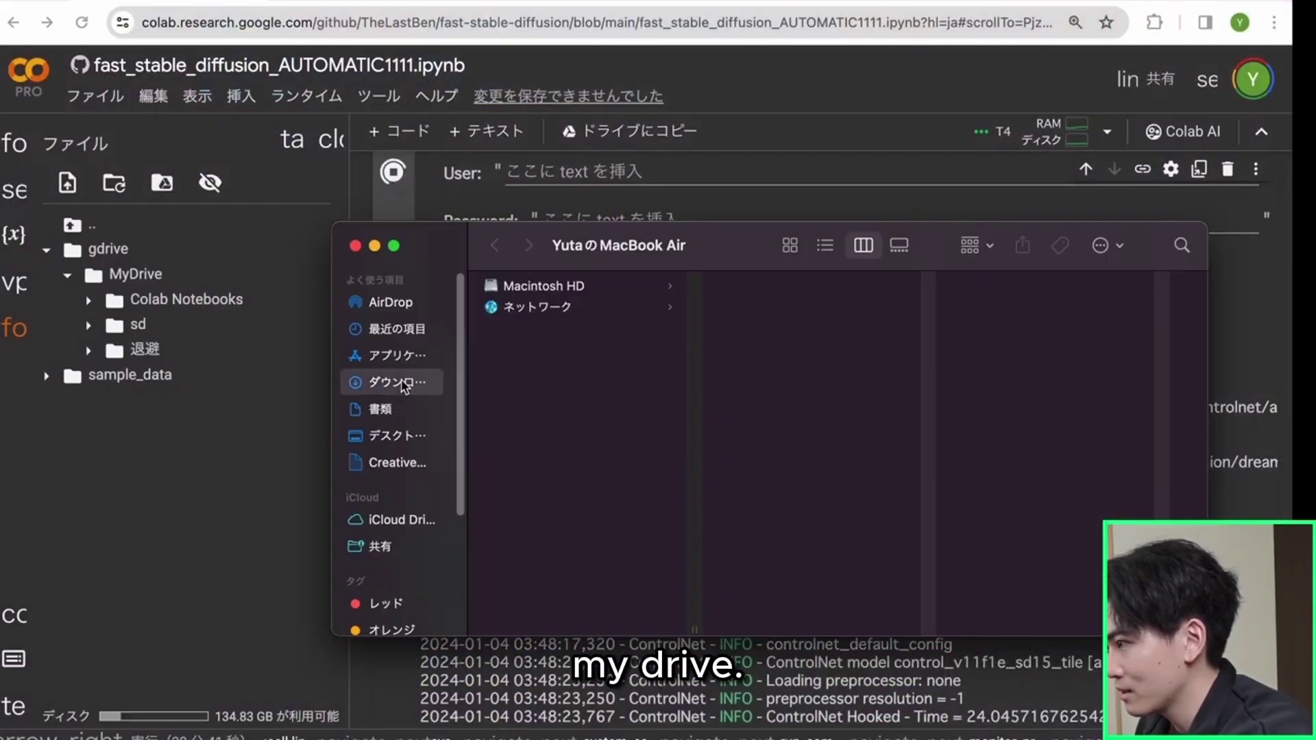
pyautogui.doubleClick(529, 398)
pyautogui.doubleClick(530, 351)
pyautogui.moveTo(542, 312); pyautogui.dragTo(218, 276)
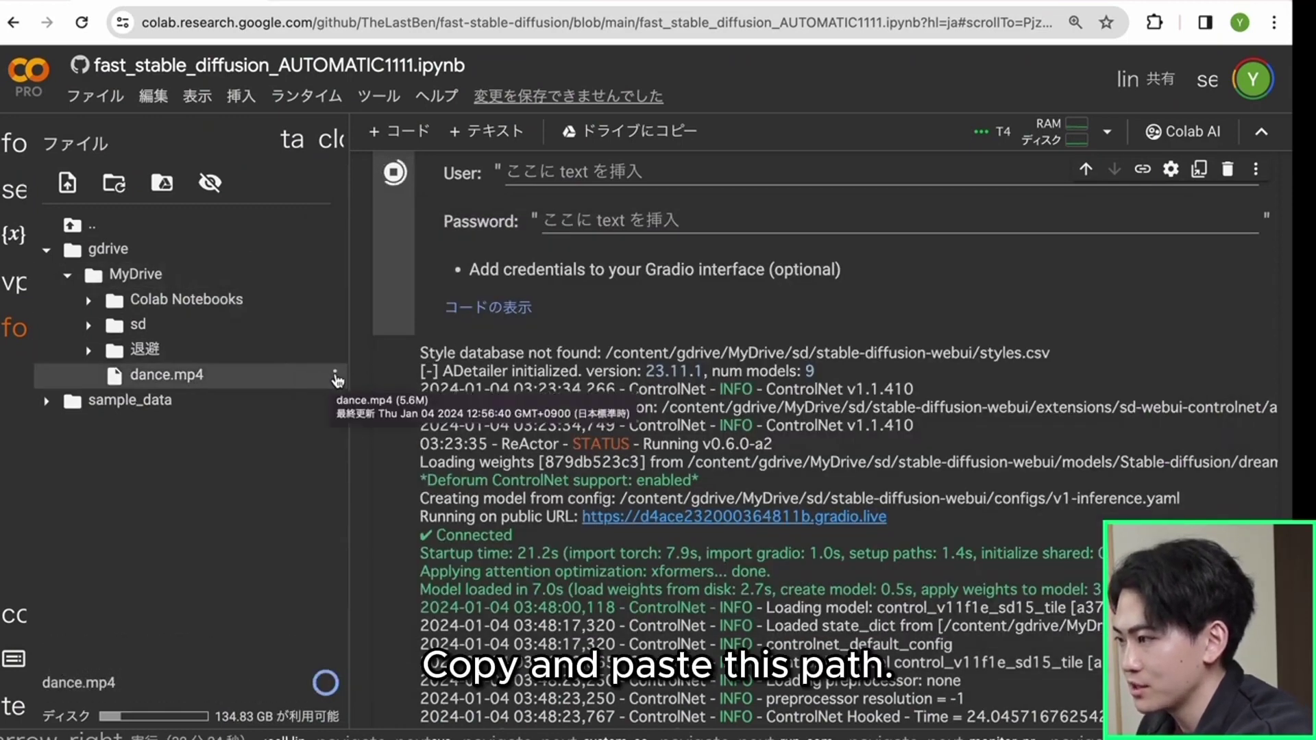
pyautogui.click(334, 376)
pyautogui.click(303, 509)
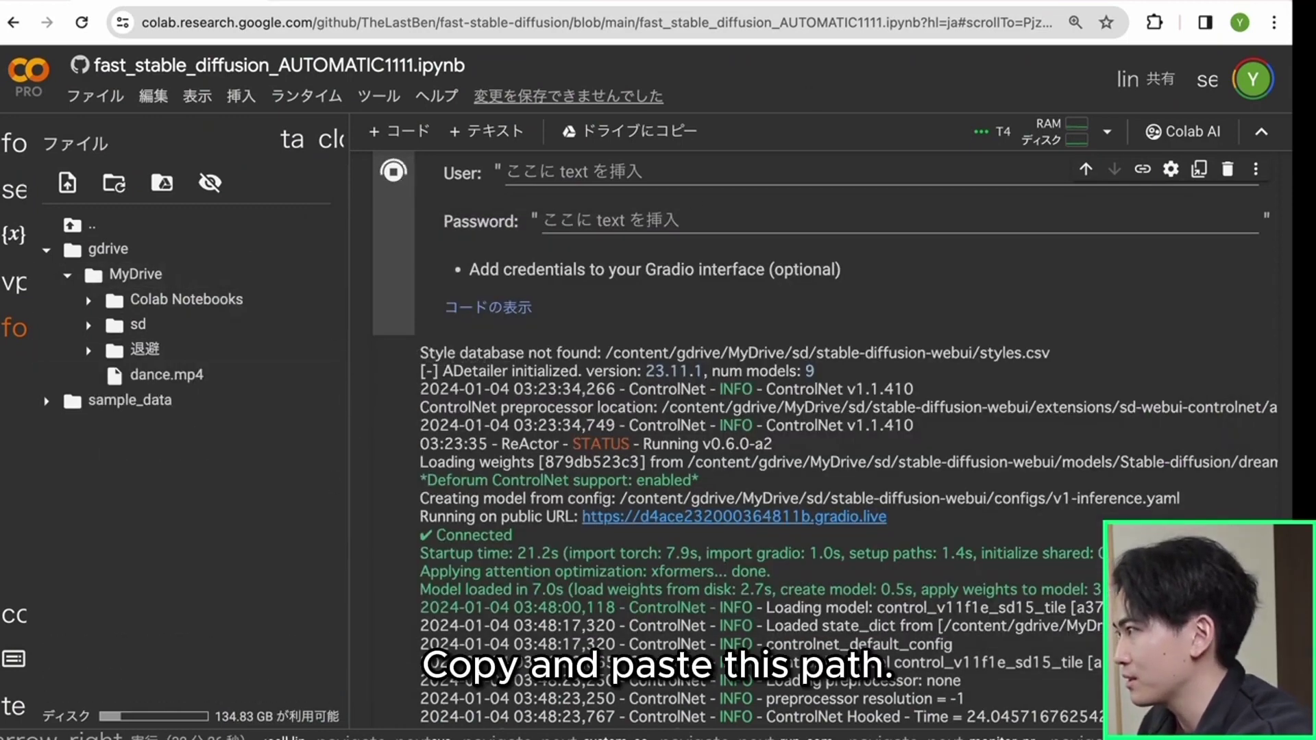
# Step: Set the video init path to /content/gdrive/MyDrive/dance.mp4 and enable Overwrite extracted frames
pyautogui.hotkey('ctrl', 'Tab')
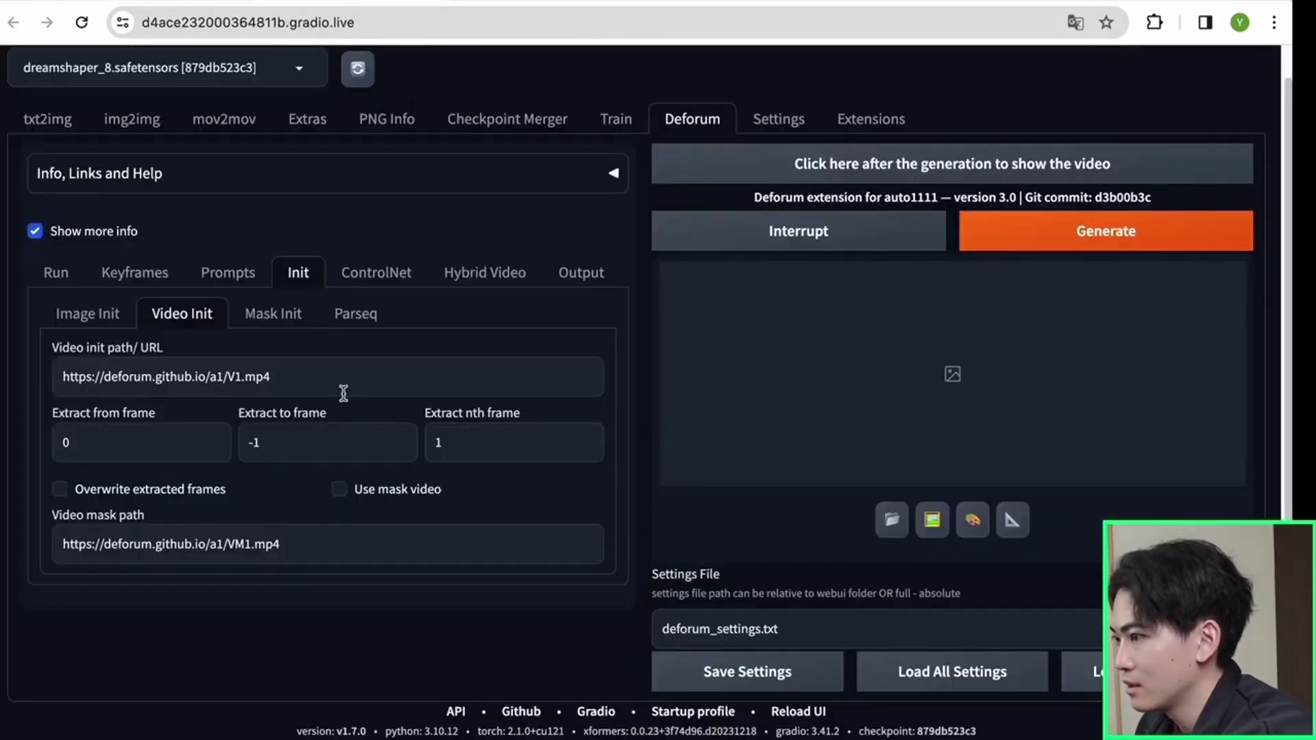
pyautogui.tripleClick(344, 389)
pyautogui.rightClick(347, 391)
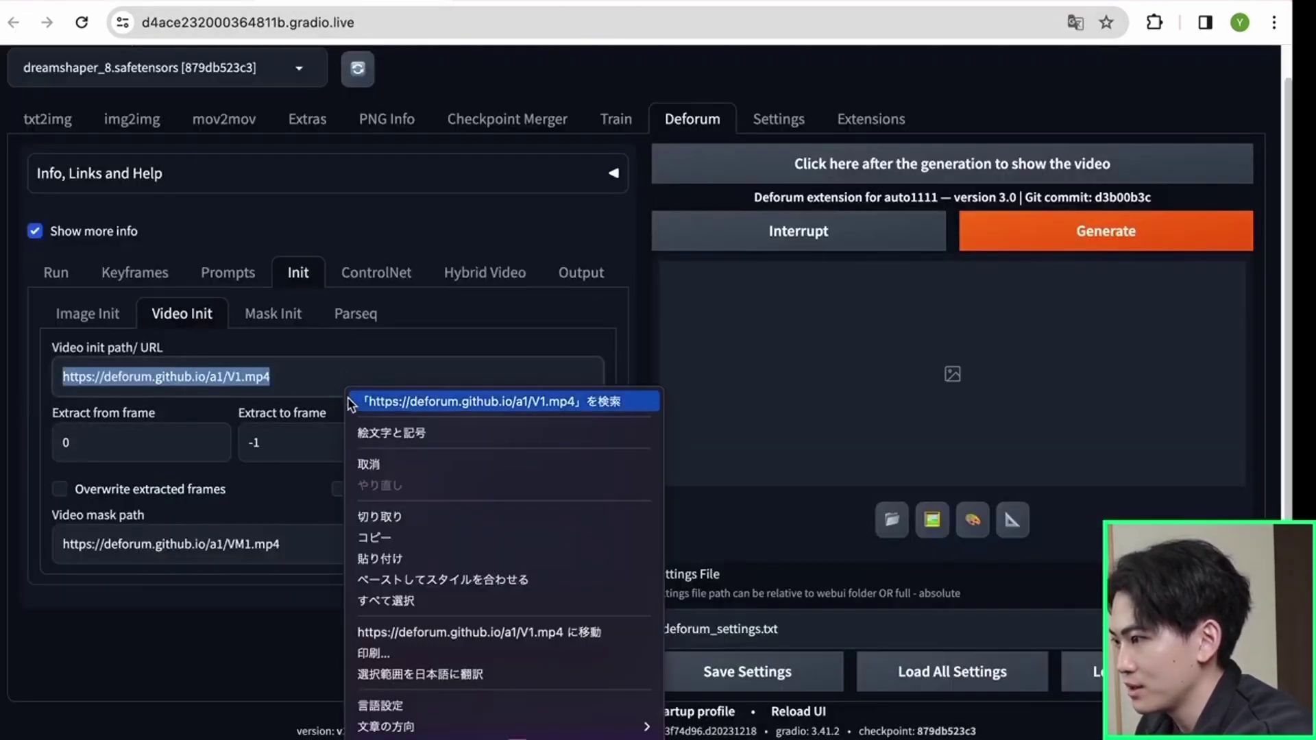
pyautogui.click(374, 559)
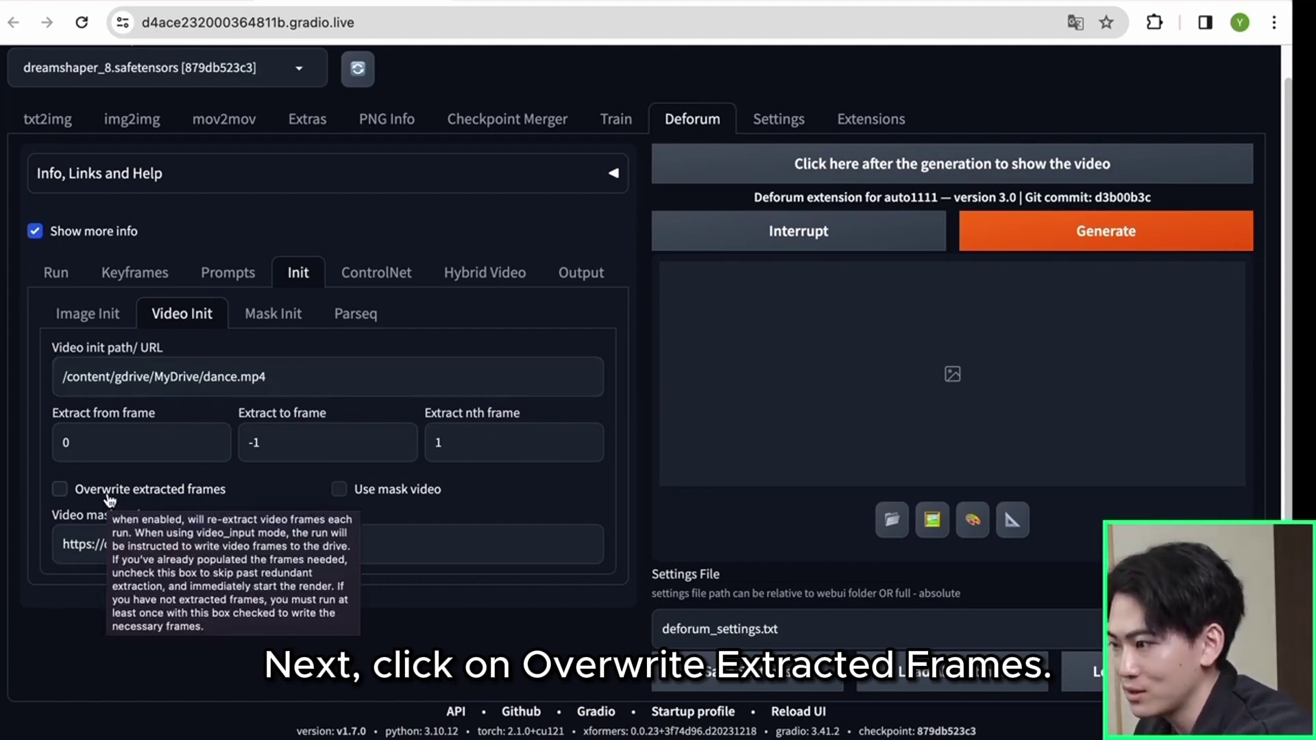
pyautogui.click(110, 499)
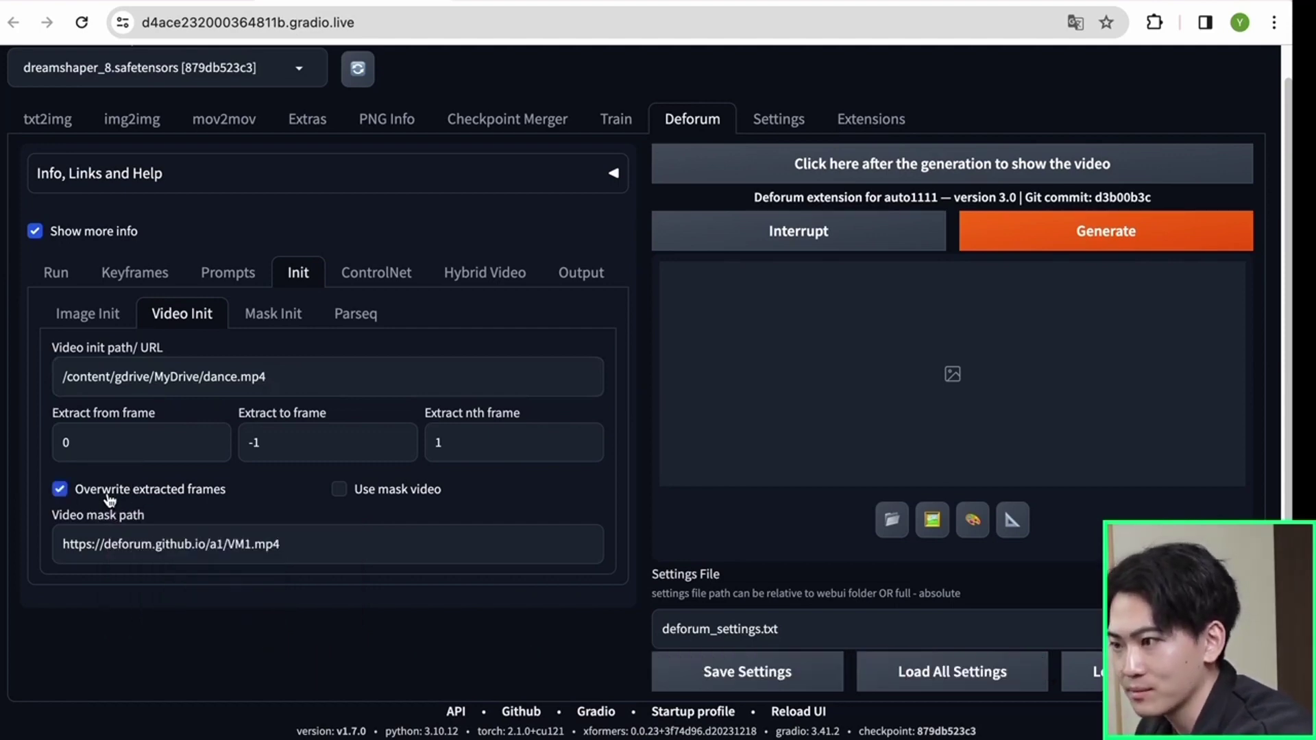
# Step: Choose control_v11f1e_sd15_tile as ControlNet unit 1's model, leaving the preprocessor at none
pyautogui.click(345, 285)
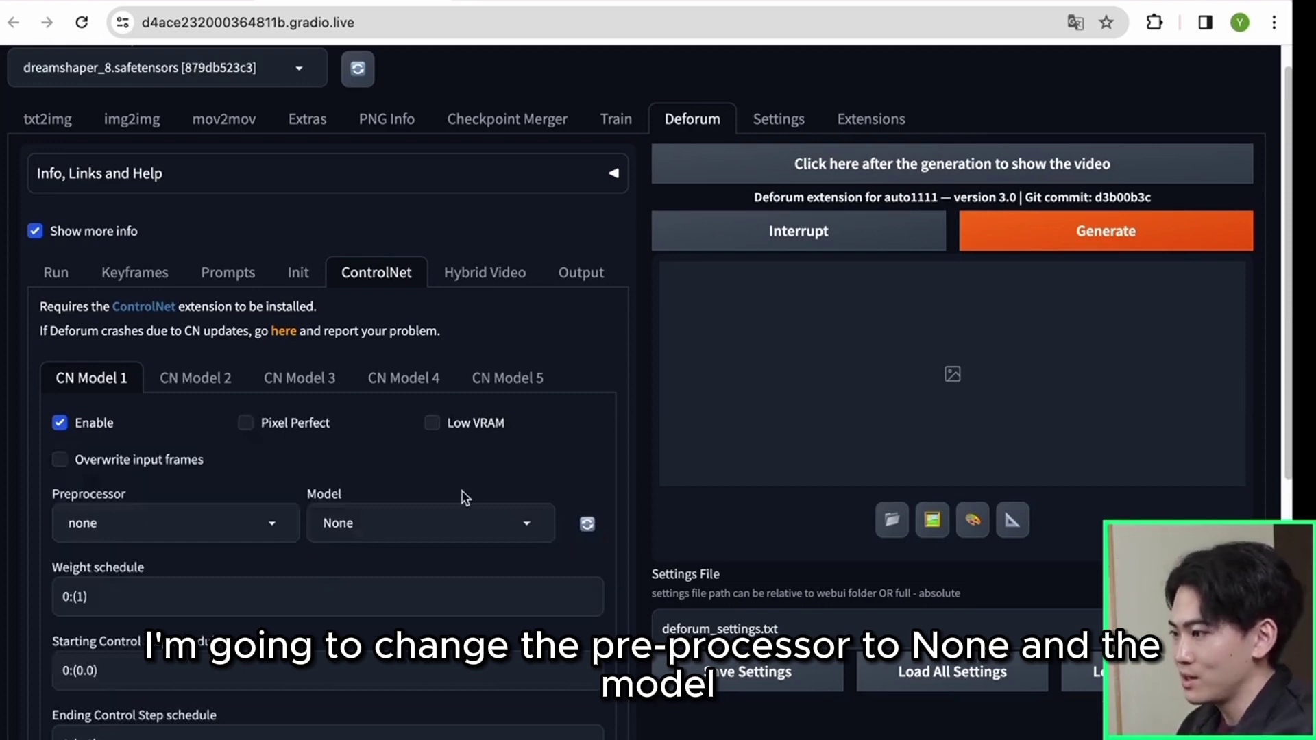
pyautogui.click(454, 513)
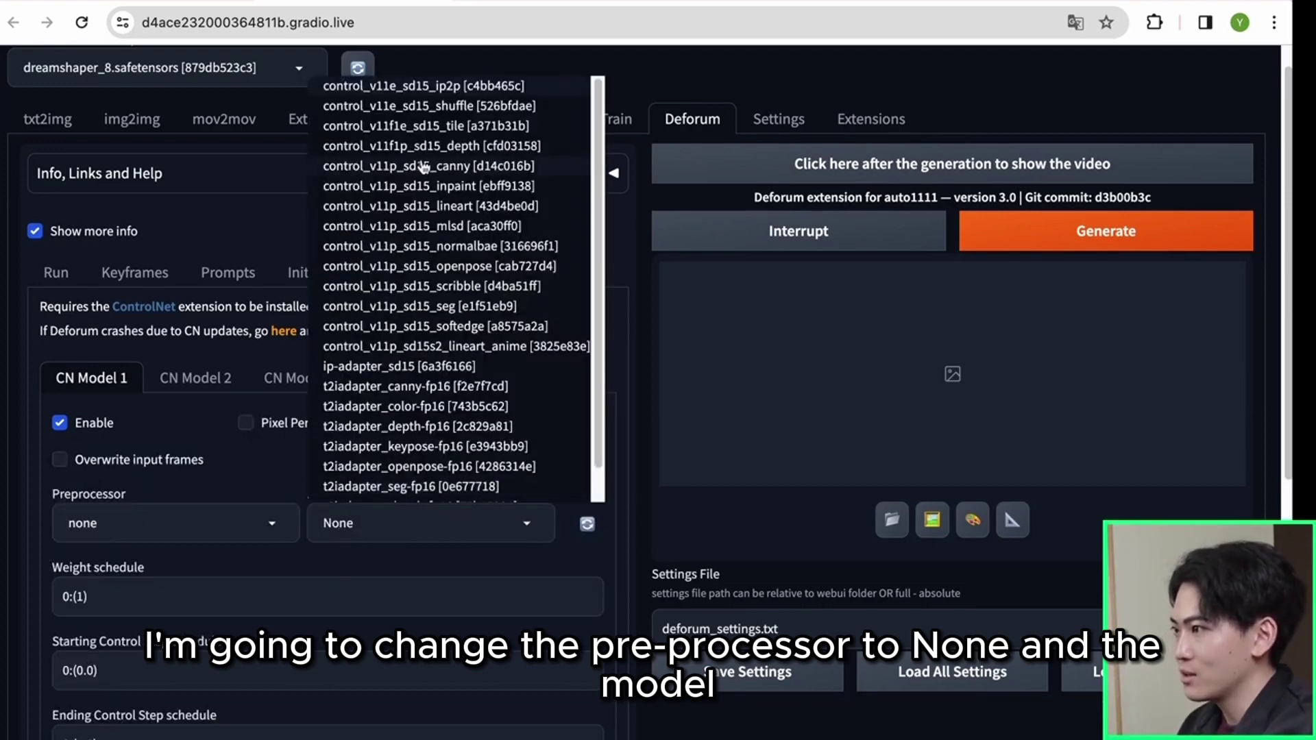
pyautogui.click(408, 125)
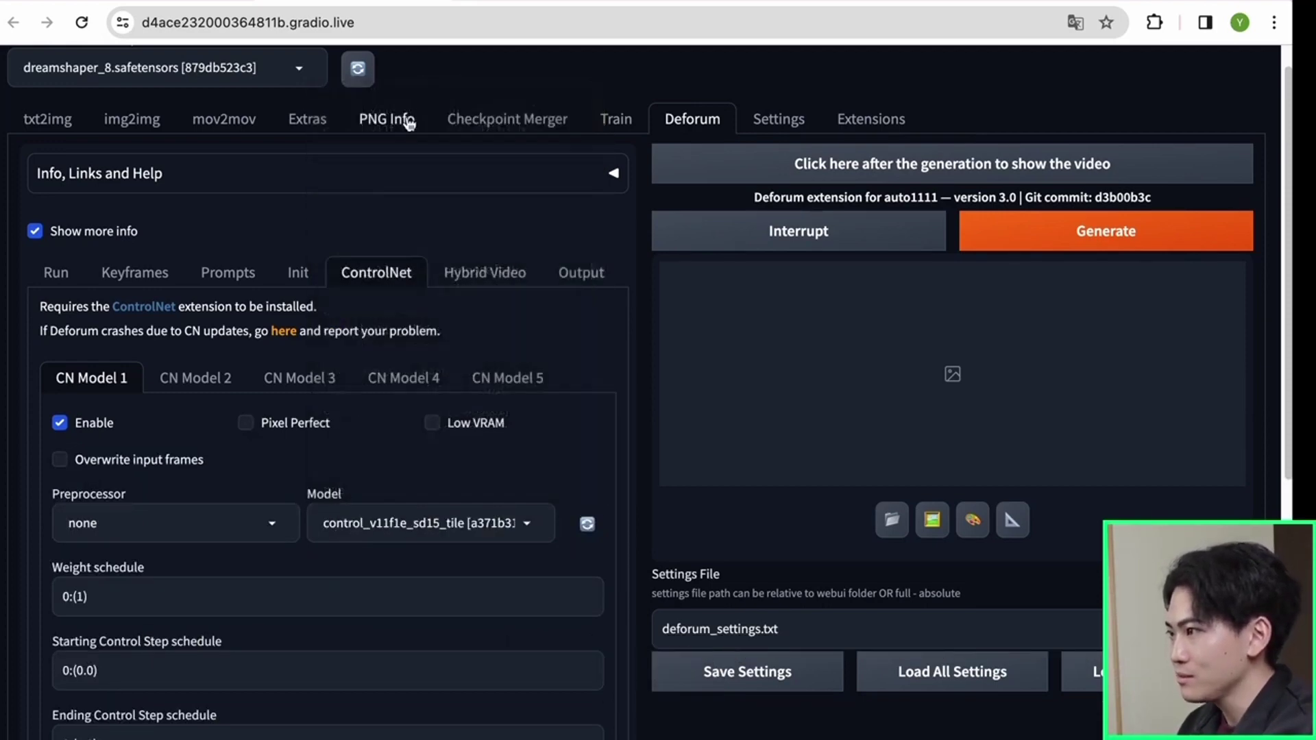
# Step: Check dance.mp4's frame rate in Finder's Get Info, then set the output FPS to 30
pyautogui.click(581, 272)
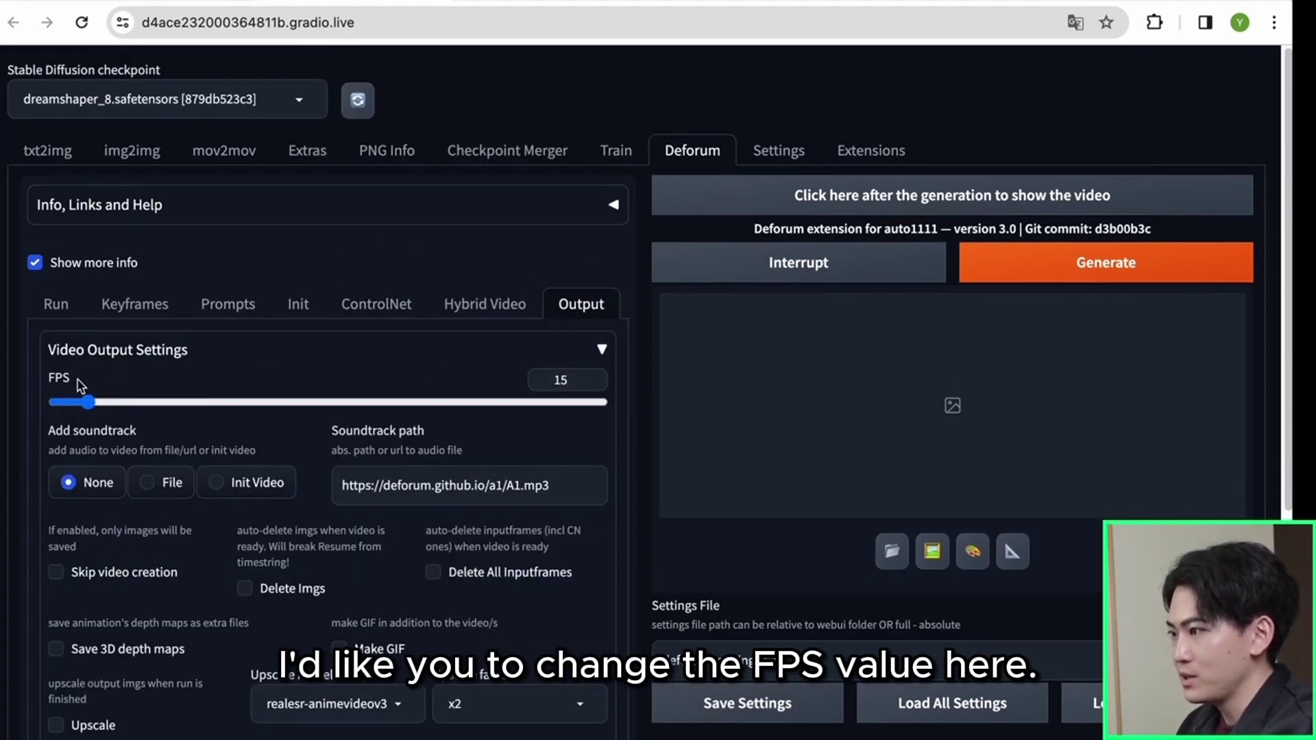
pyautogui.press('super+Tab')
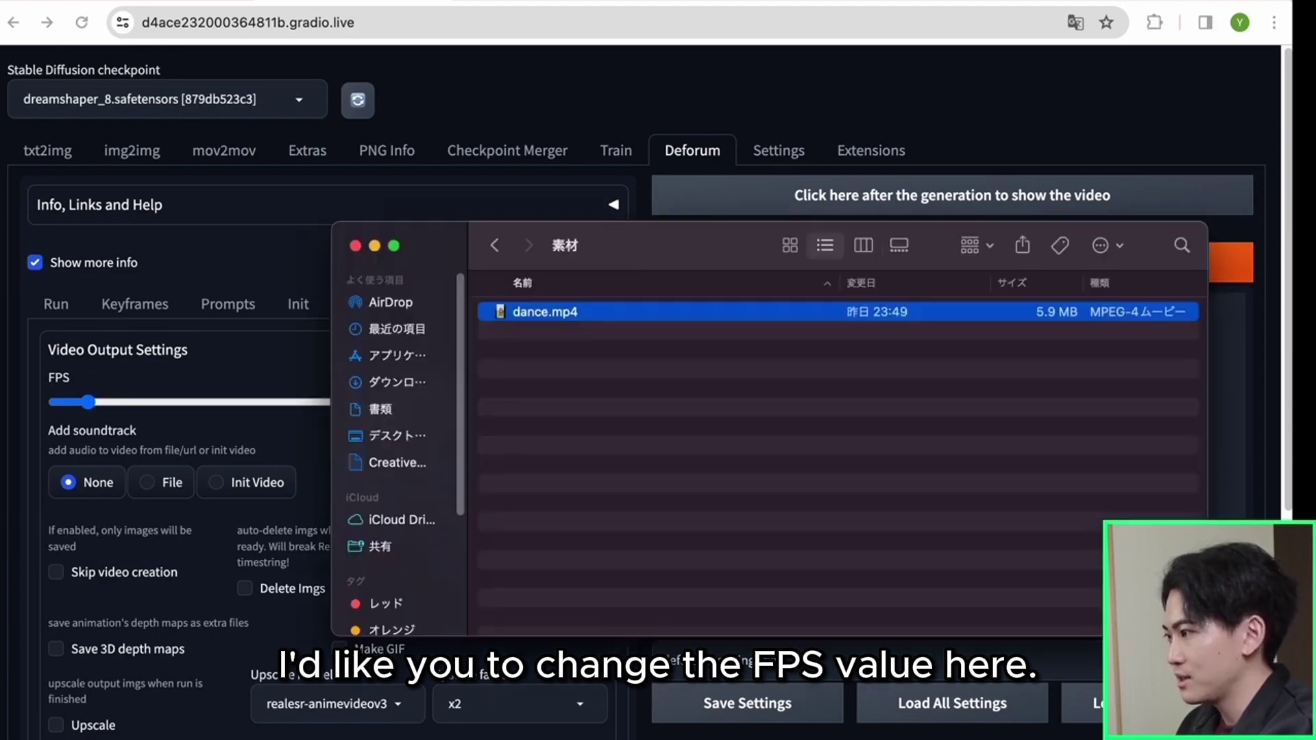
pyautogui.rightClick(609, 311)
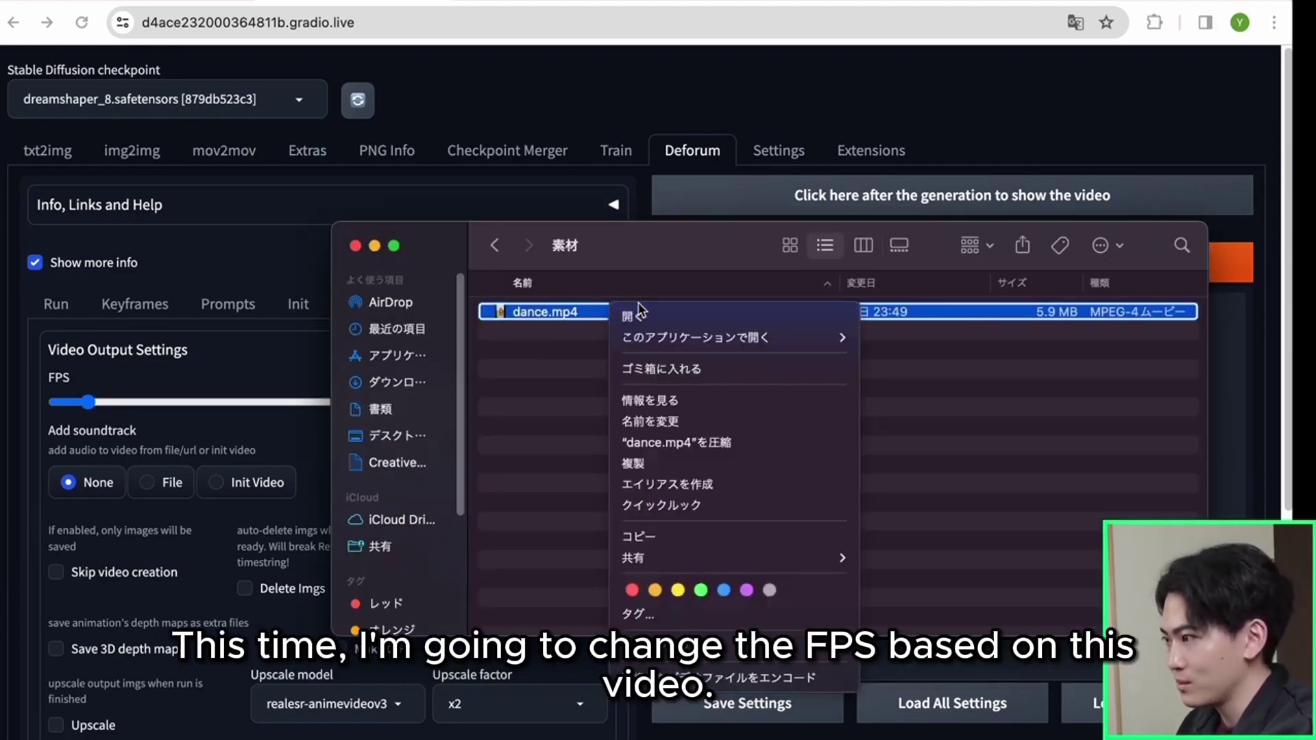
pyautogui.click(665, 400)
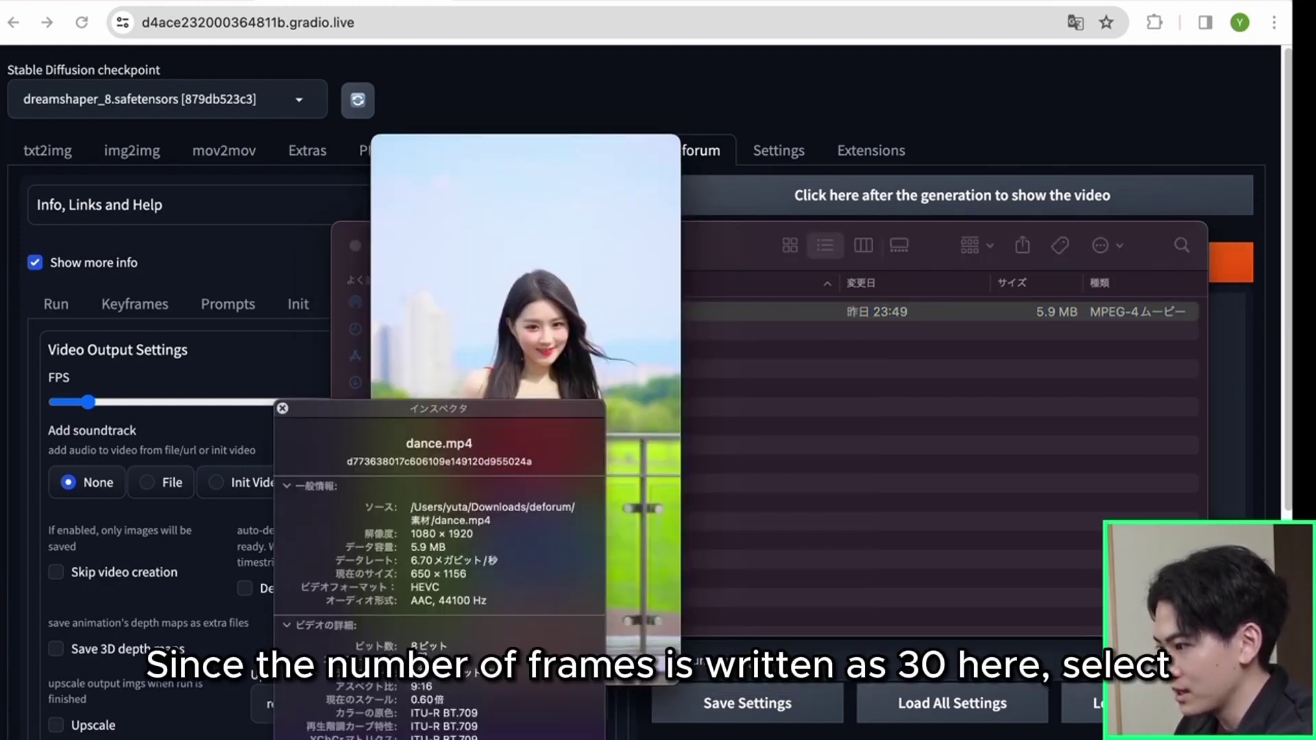
pyautogui.click(152, 374)
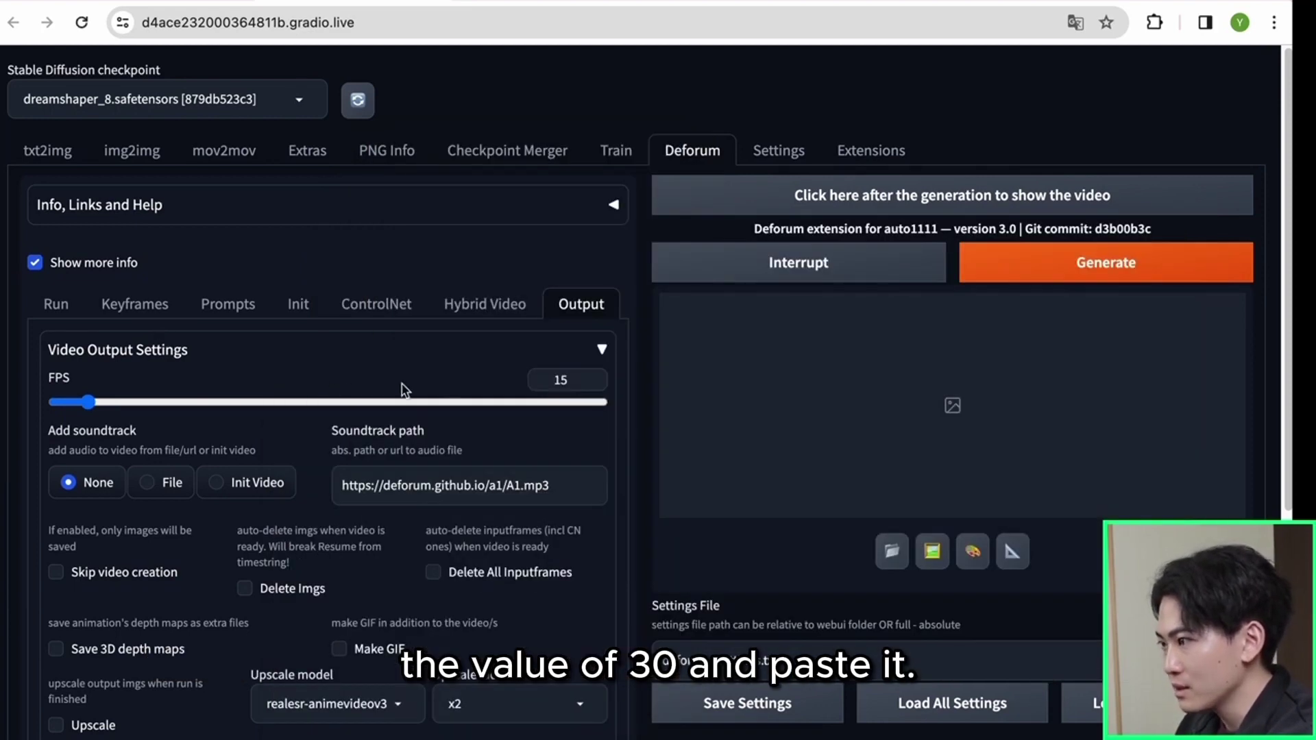
pyautogui.doubleClick(563, 374)
pyautogui.write('30')
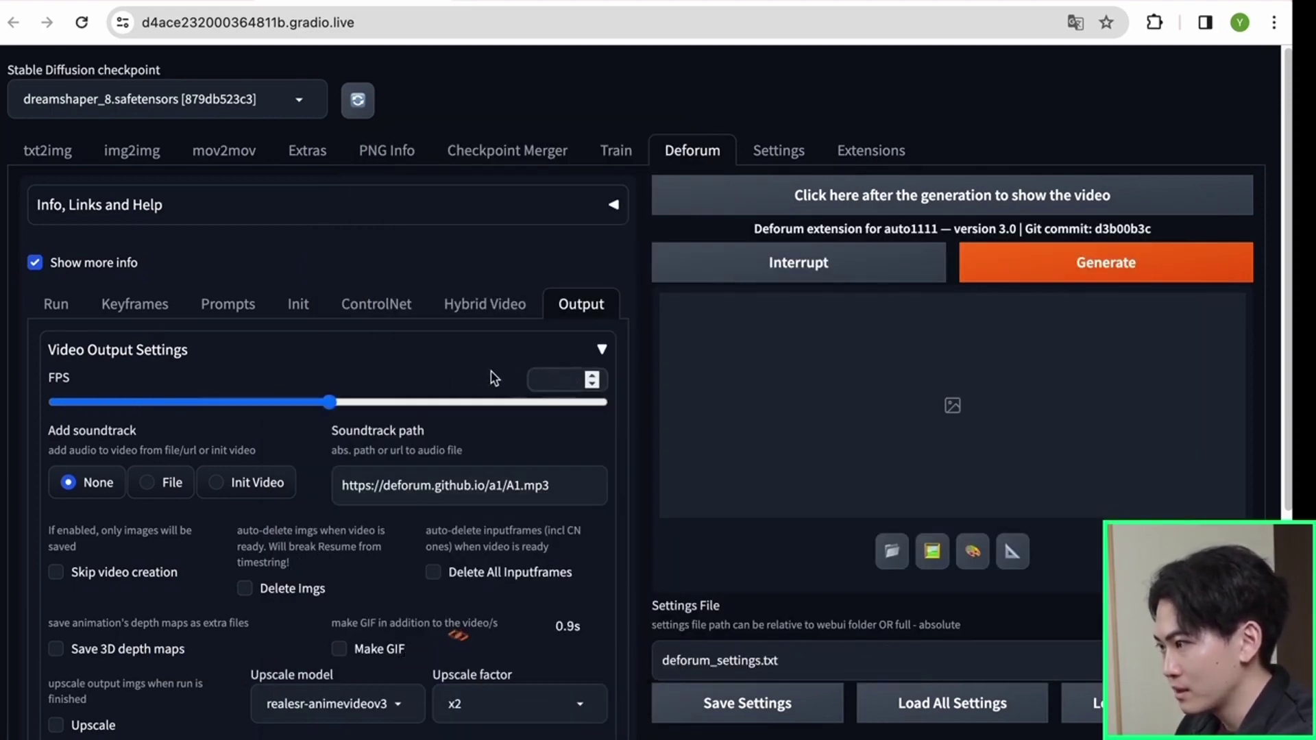
pyautogui.write('30')
pyautogui.scroll(-5, 420, 411)
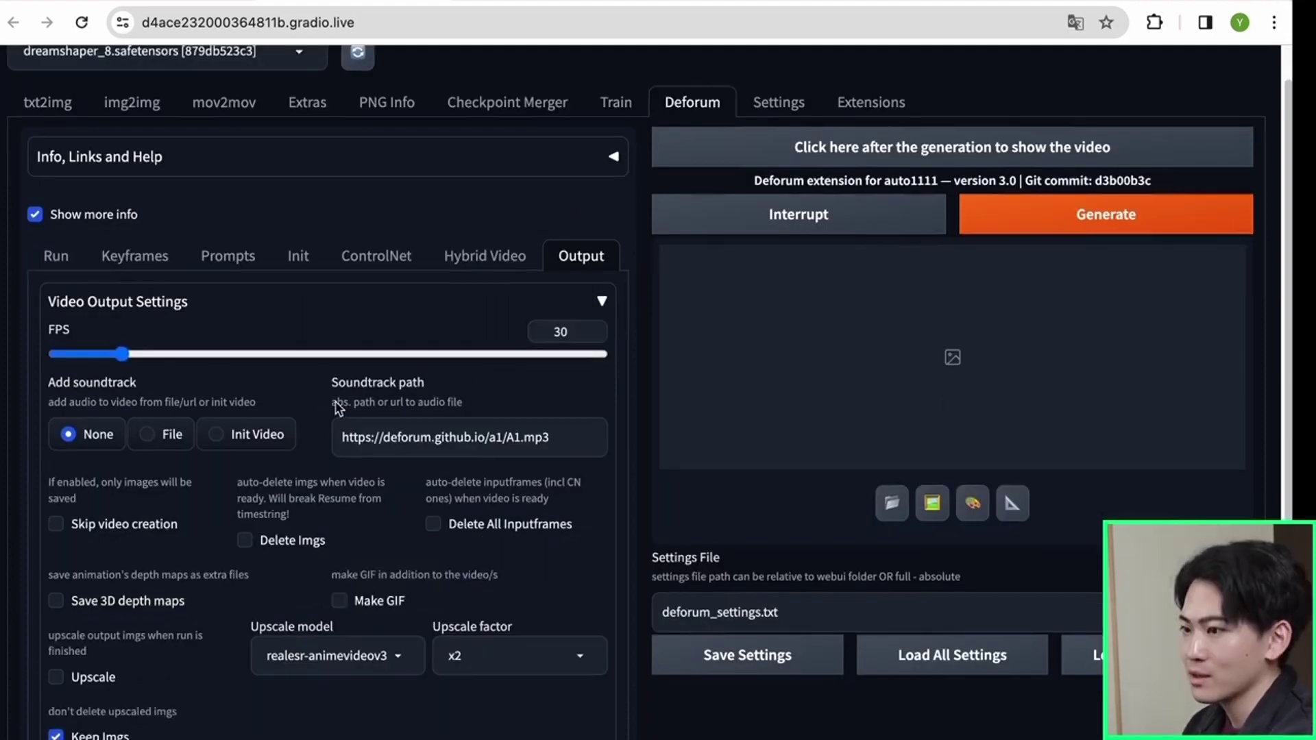
# Step: Save the Deforum settings to /content/gdrive/MyDrive/deforum_settings.txt
pyautogui.scroll(2, 336, 408)
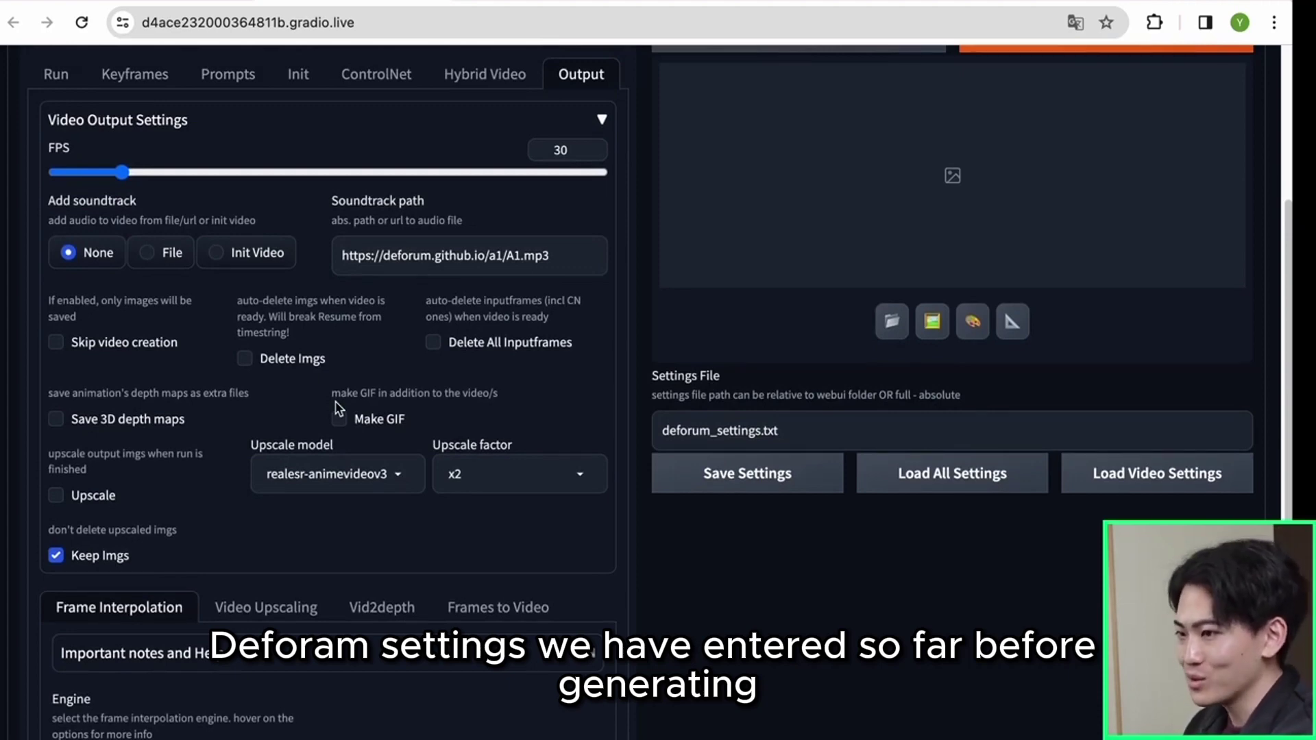
pyautogui.click(714, 430)
pyautogui.write('/content/gdrive/MyDrive/')
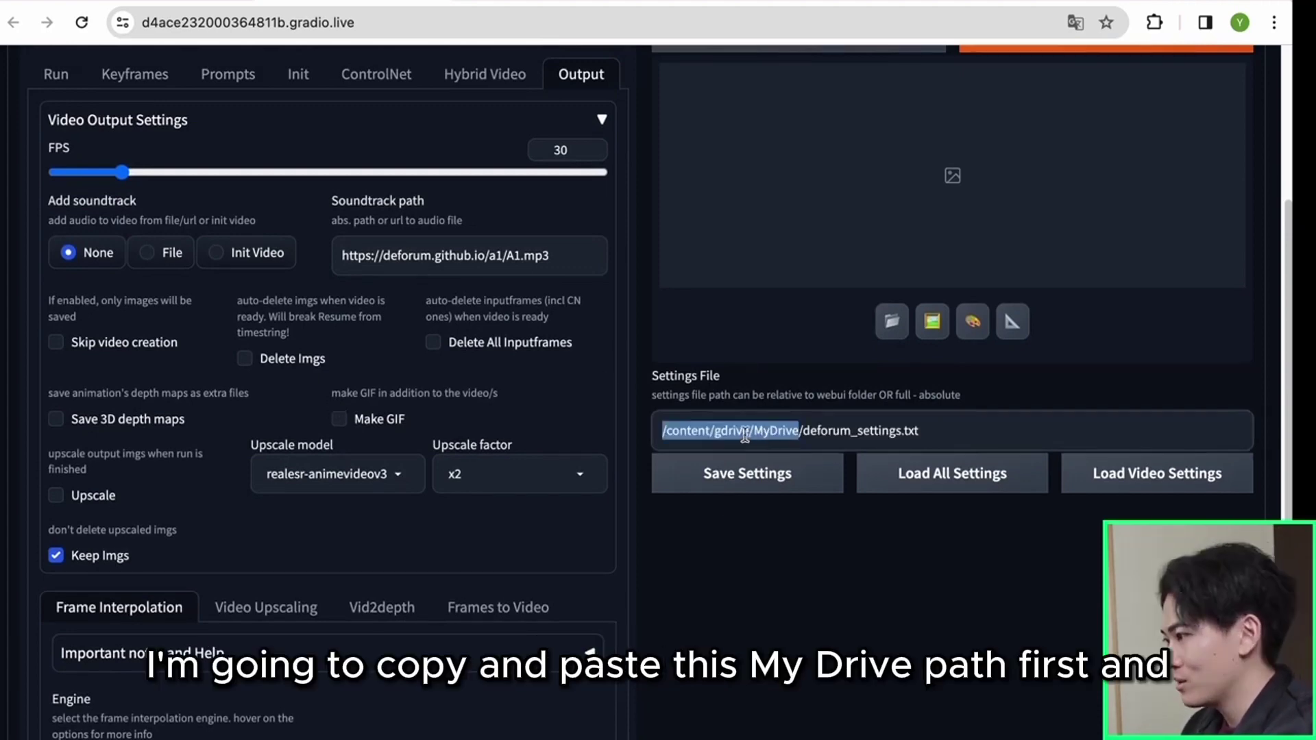
pyautogui.moveTo(778, 432); pyautogui.dragTo(626, 435)
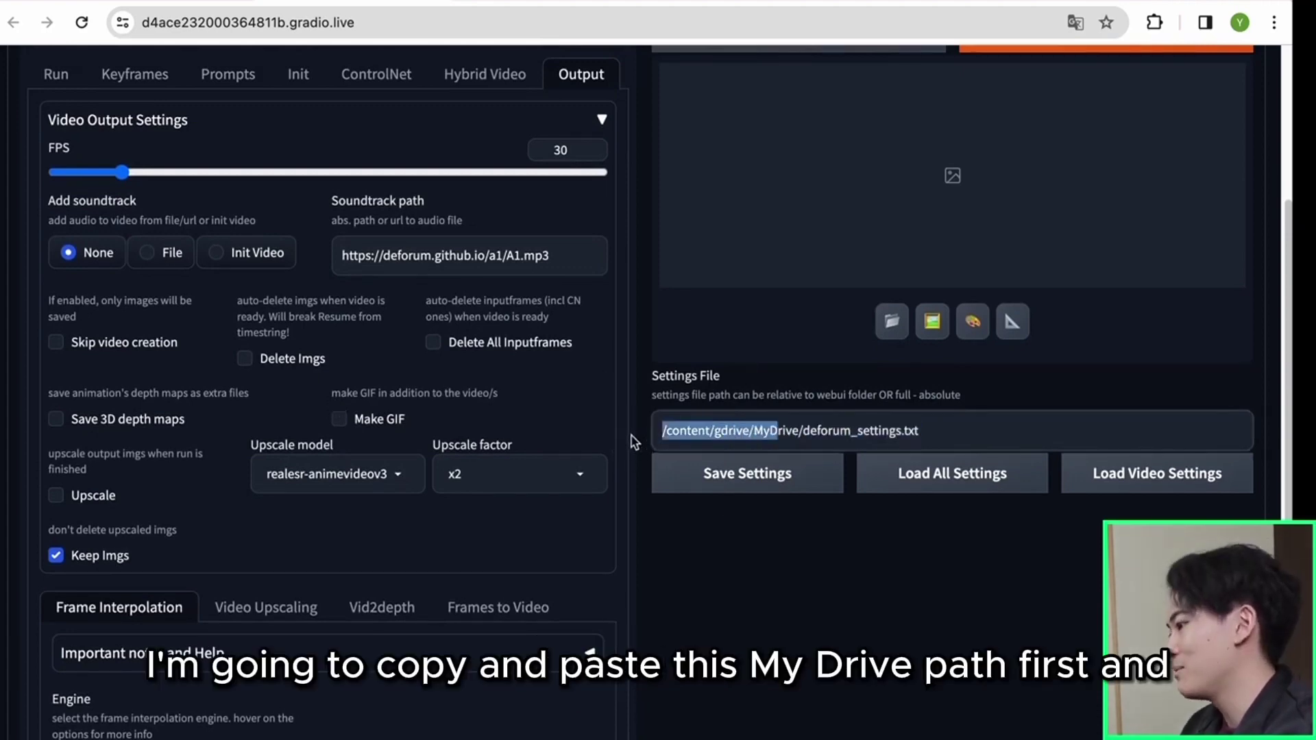
pyautogui.moveTo(803, 431); pyautogui.dragTo(922, 431)
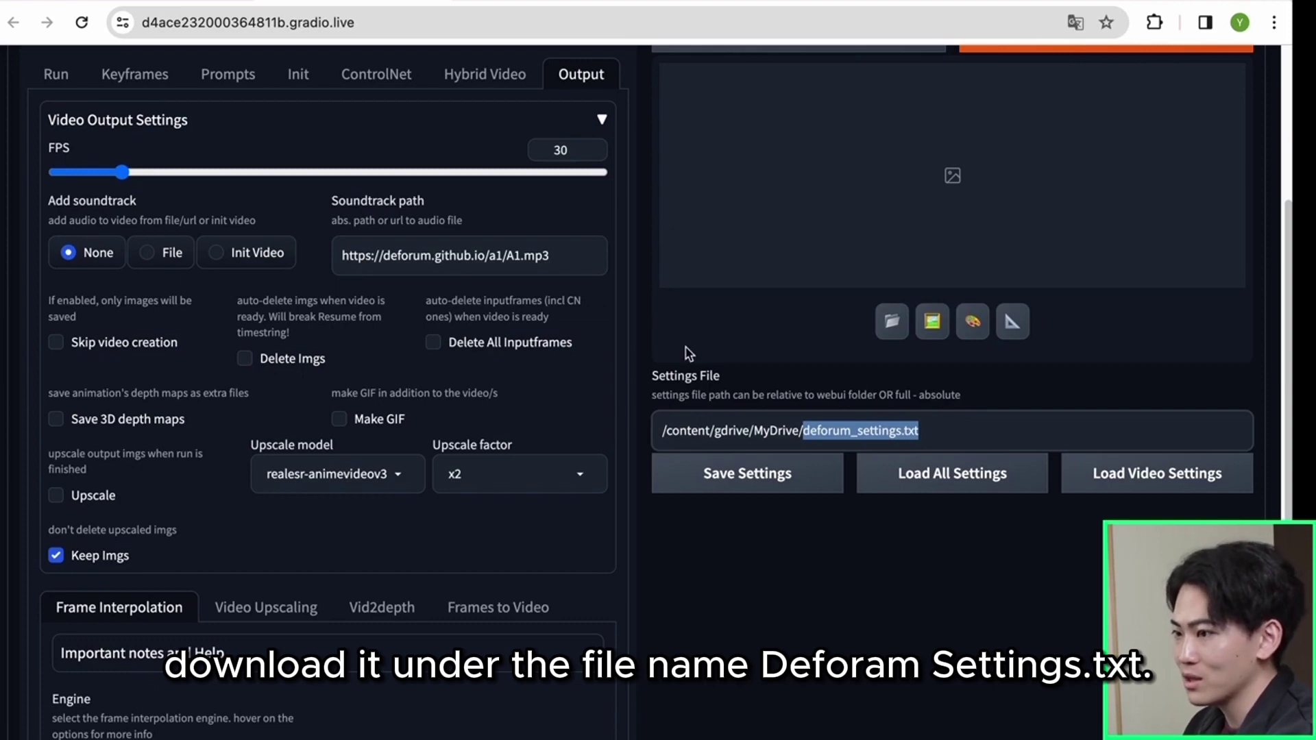
pyautogui.click(683, 569)
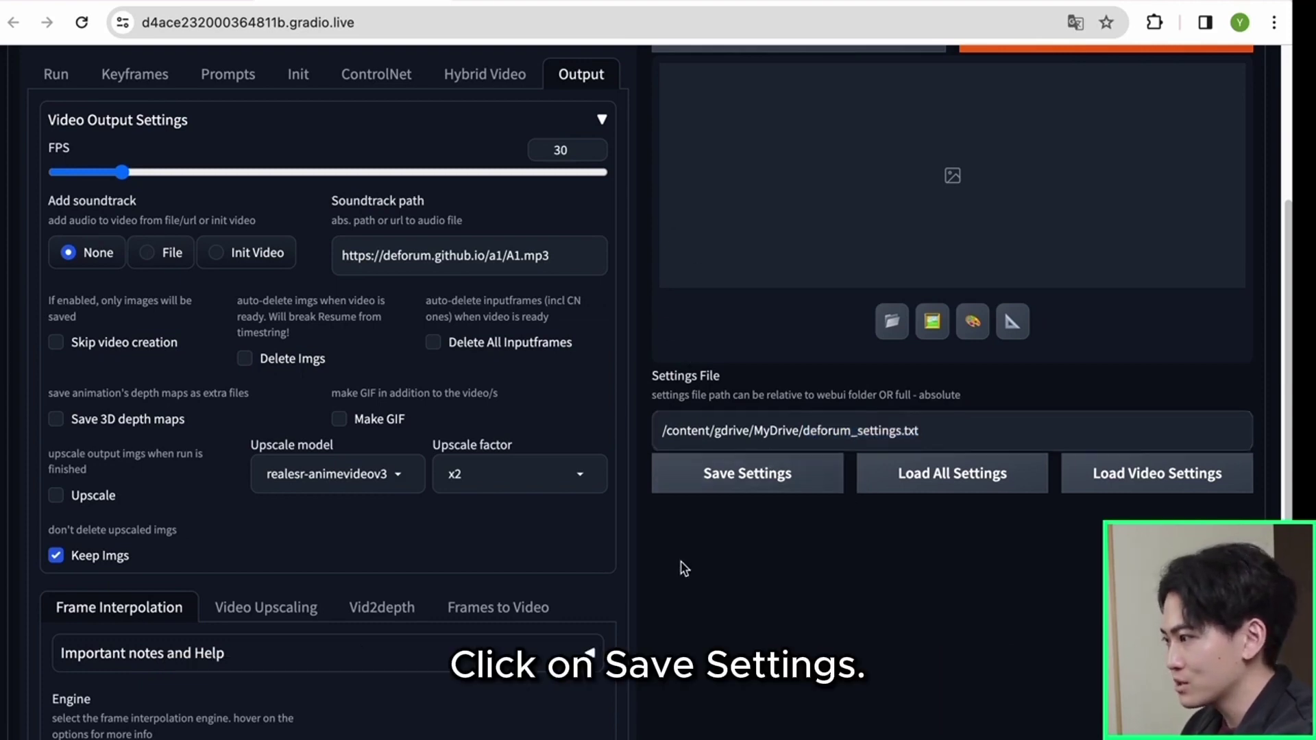
pyautogui.click(715, 473)
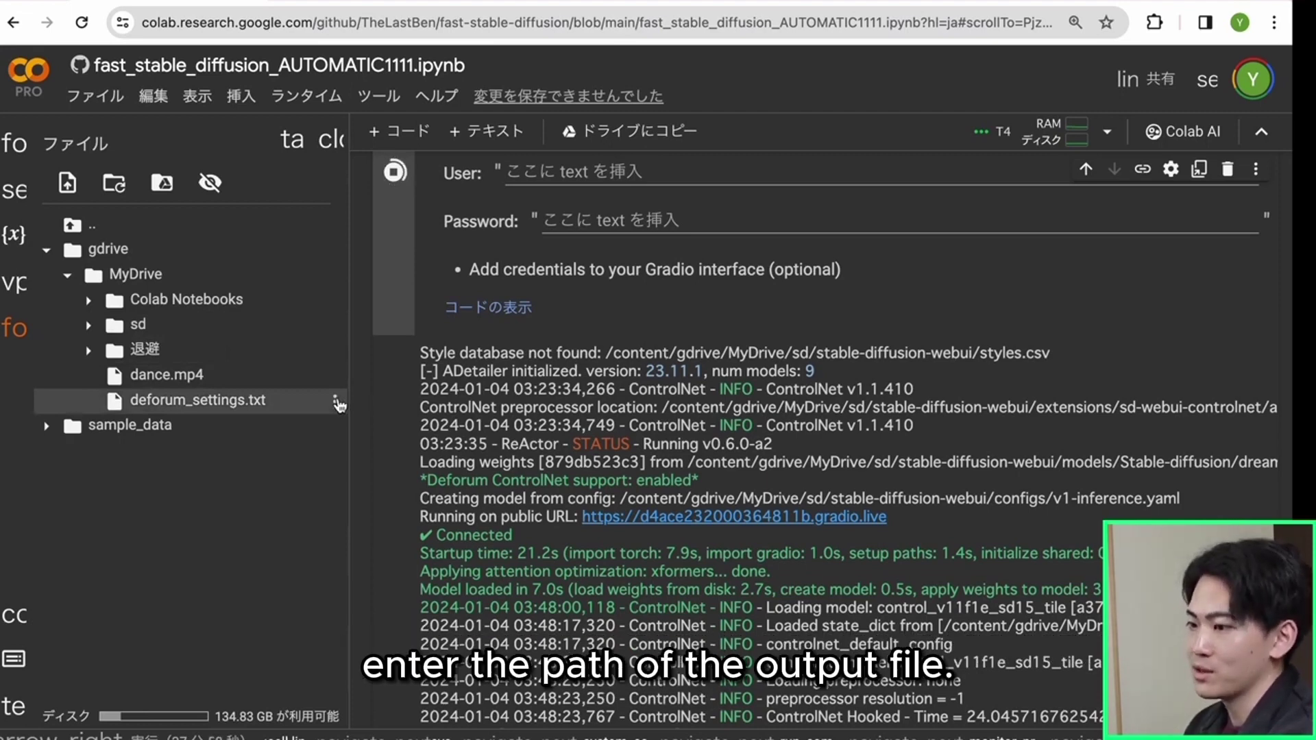
# Step: Copy deforum_settings.txt's Drive path from Colab into the Settings File field
pyautogui.click(336, 402)
pyautogui.click(210, 546)
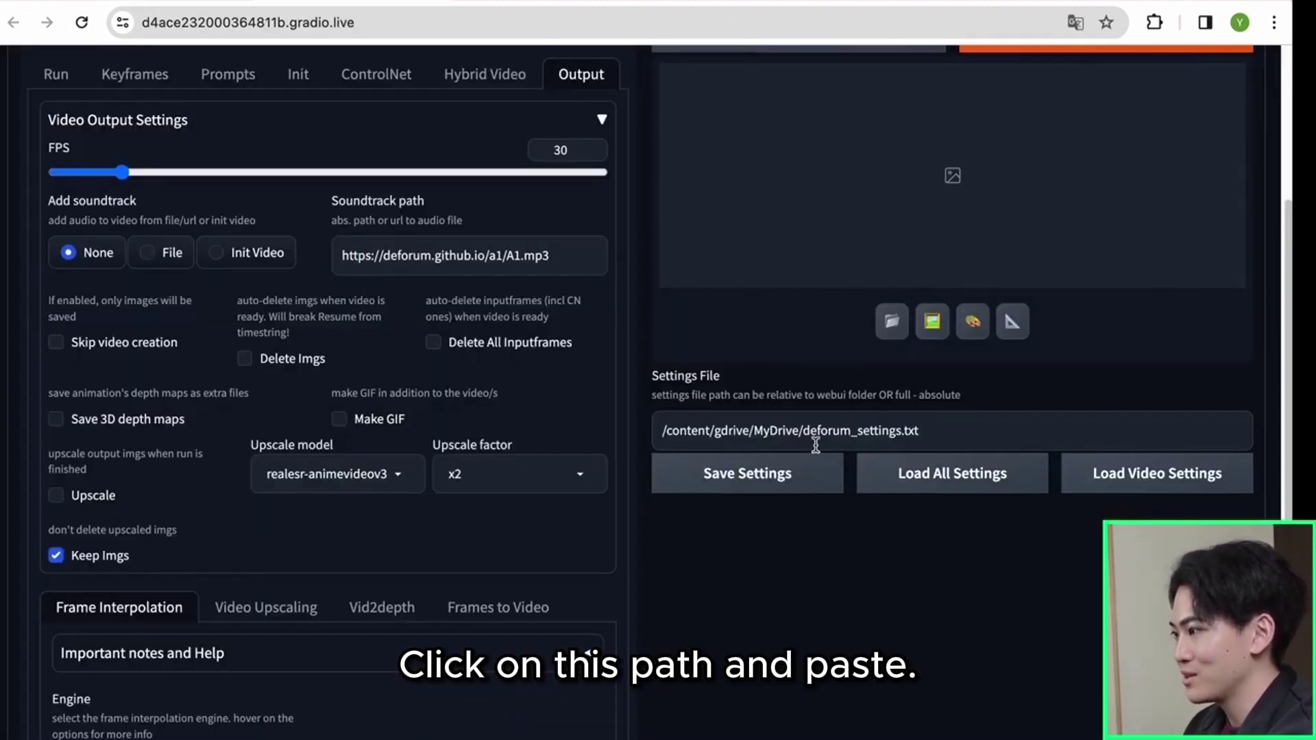
pyautogui.tripleClick(816, 446)
pyautogui.write('/content/gdrive/MyDrive/deforum_settings.txt')
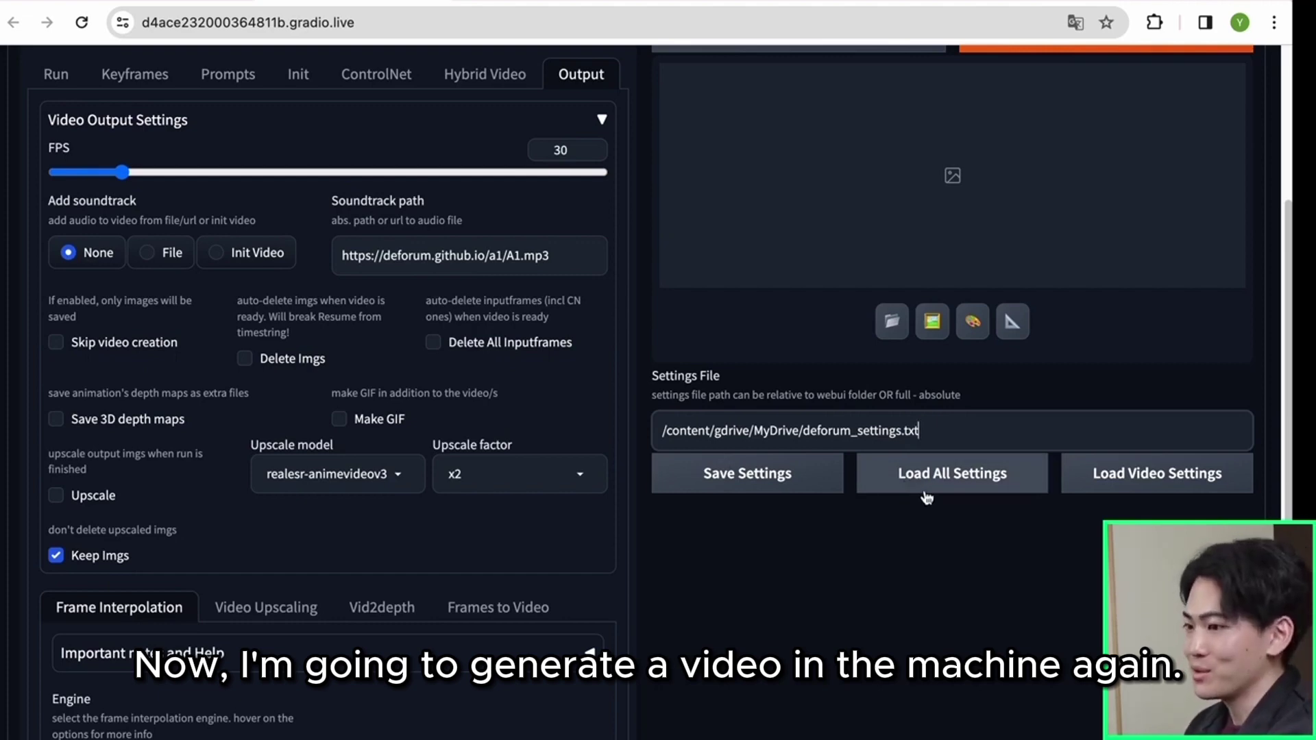
pyautogui.scroll(3, 927, 498)
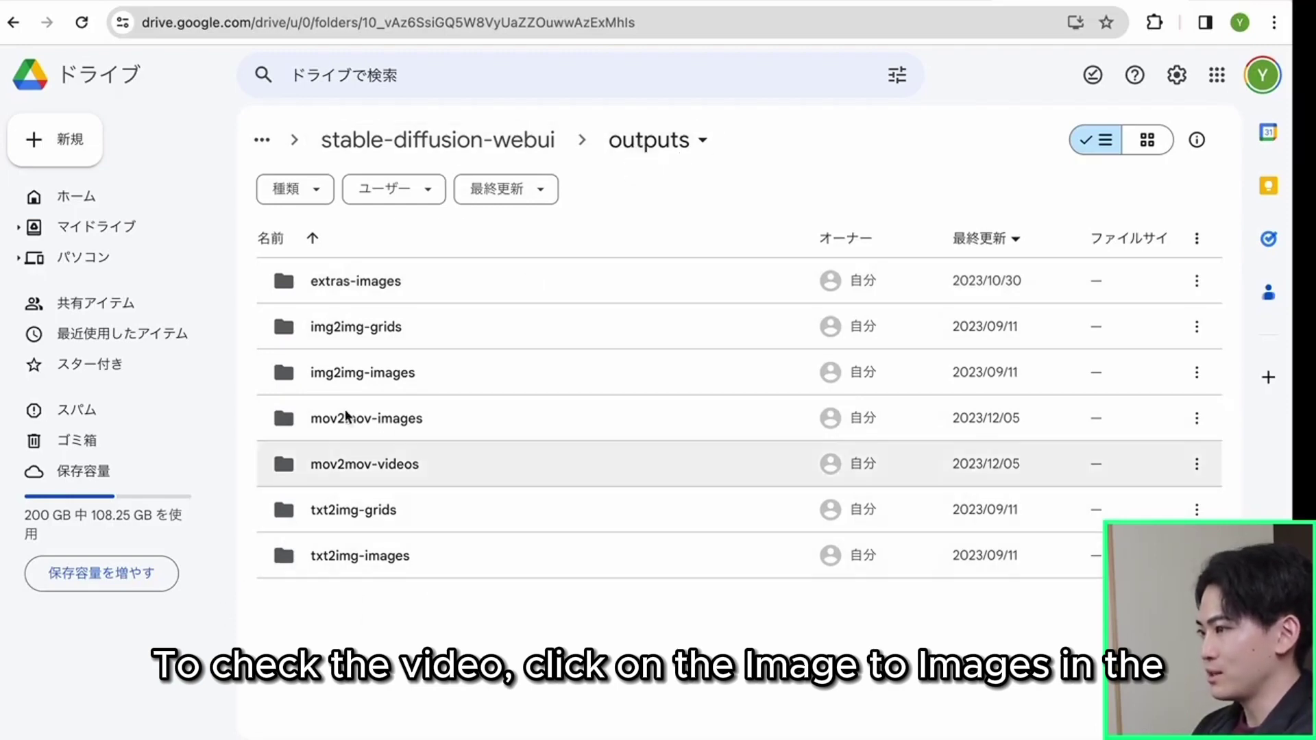
pyautogui.doubleClick(367, 379)
pyautogui.scroll(-10, 411, 446)
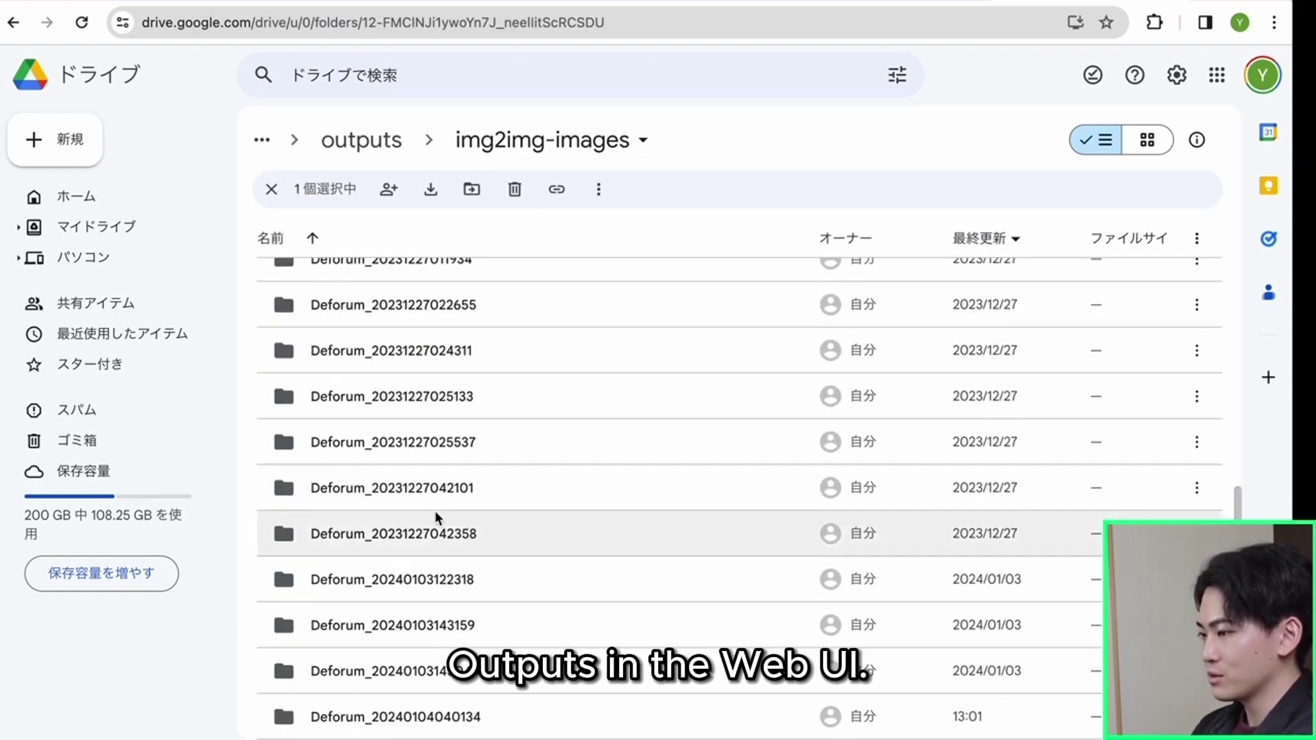
pyautogui.scroll(4, 434, 514)
pyautogui.scroll(-4, 433, 511)
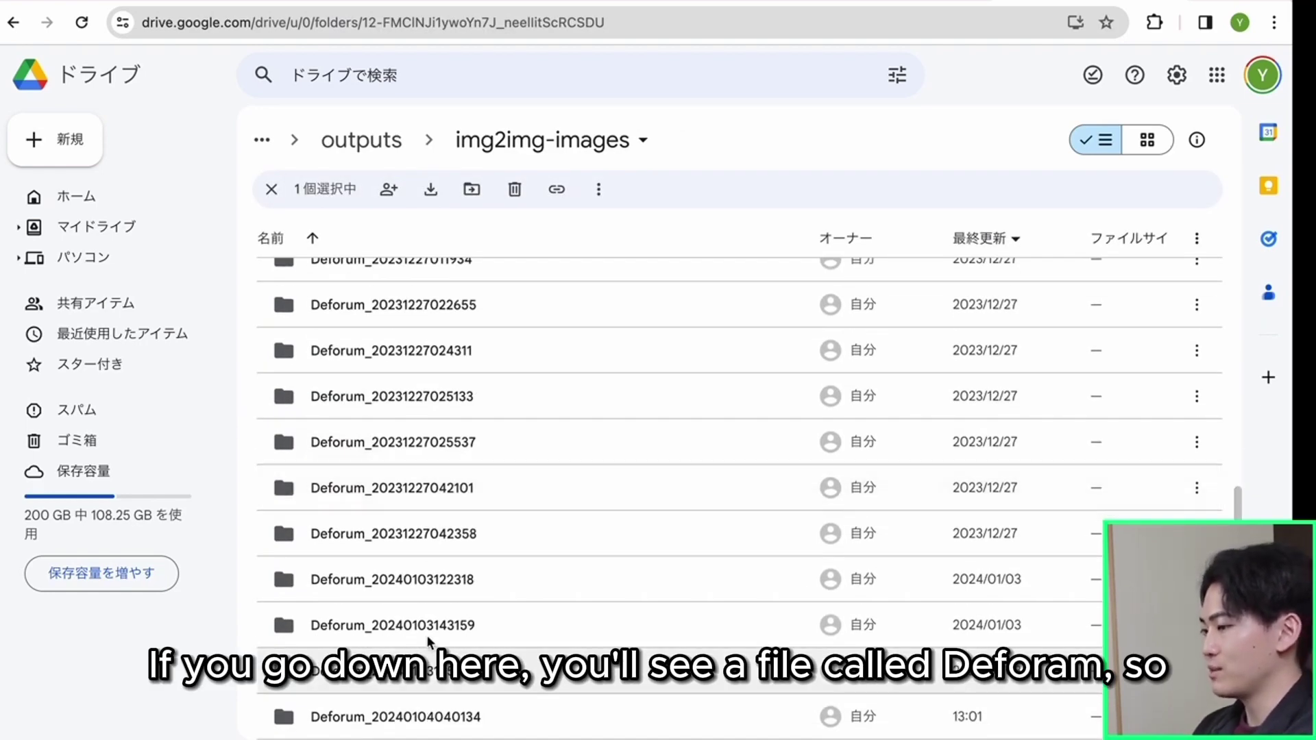
pyautogui.doubleClick(425, 672)
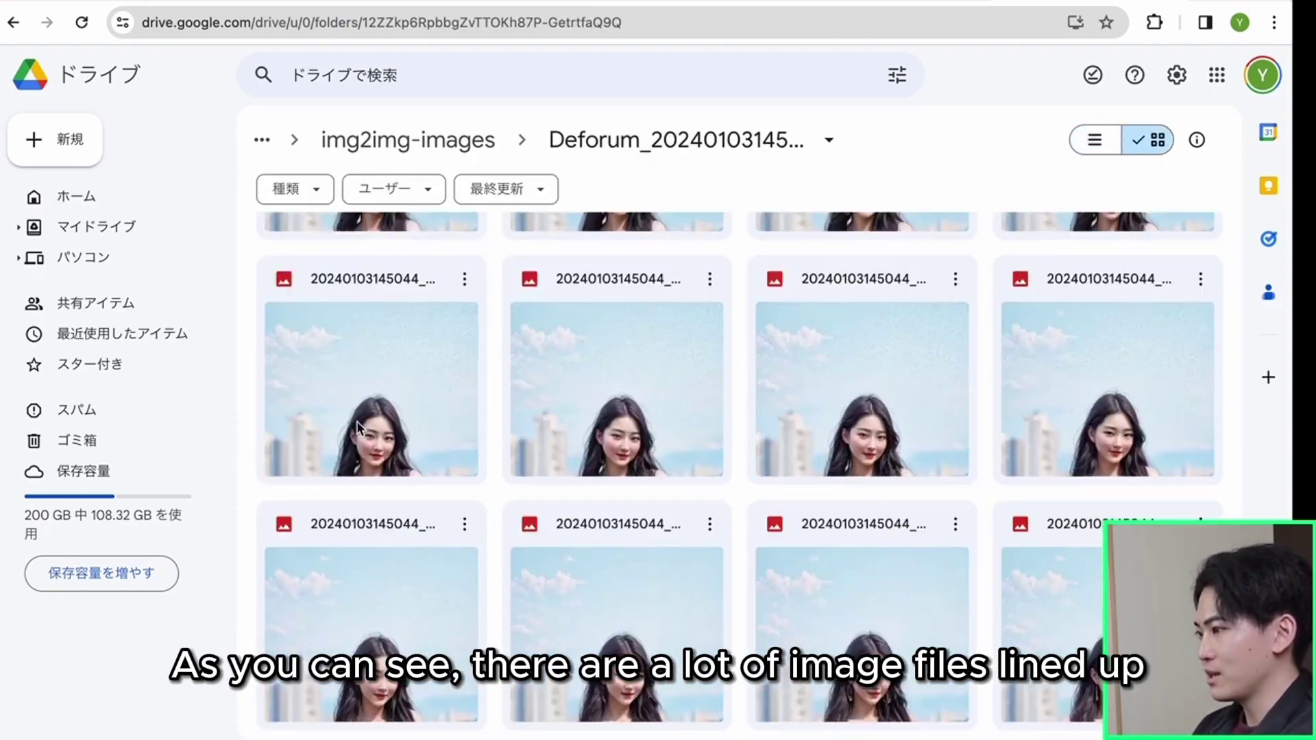
pyautogui.scroll(-3, 357, 428)
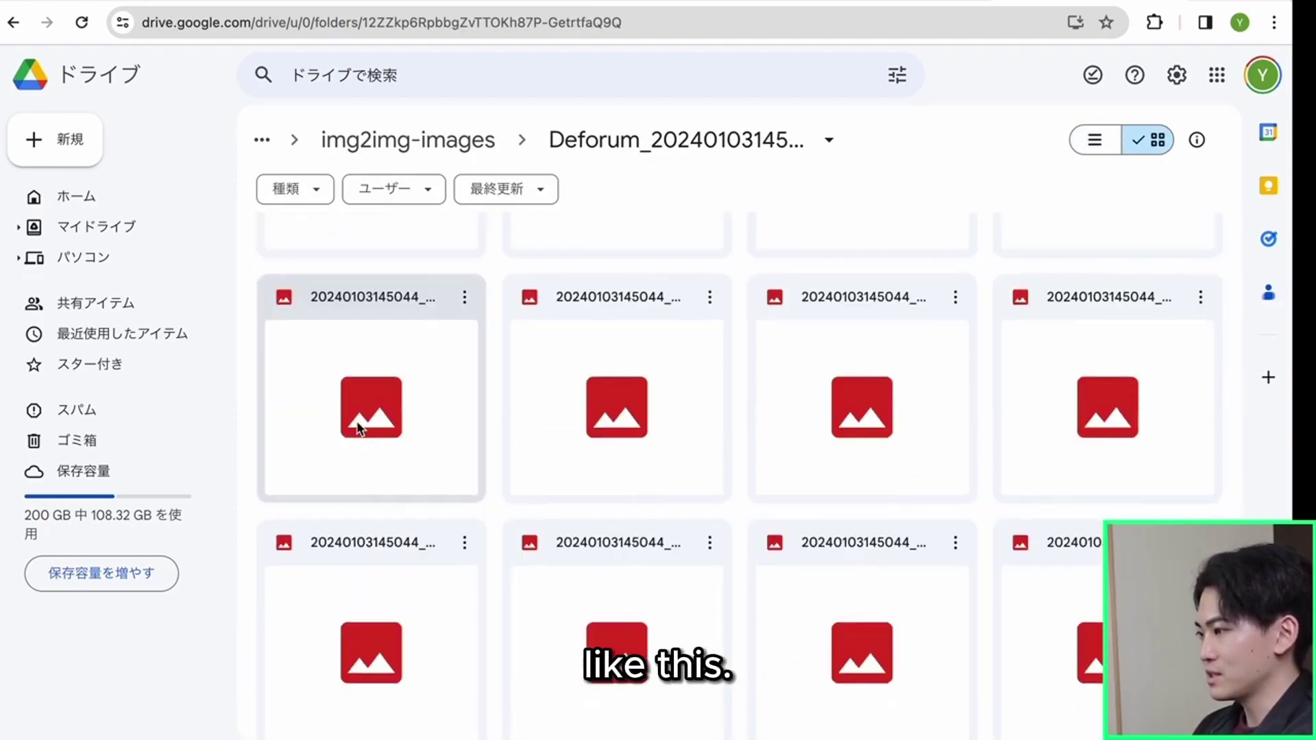
pyautogui.scroll(-3, 358, 428)
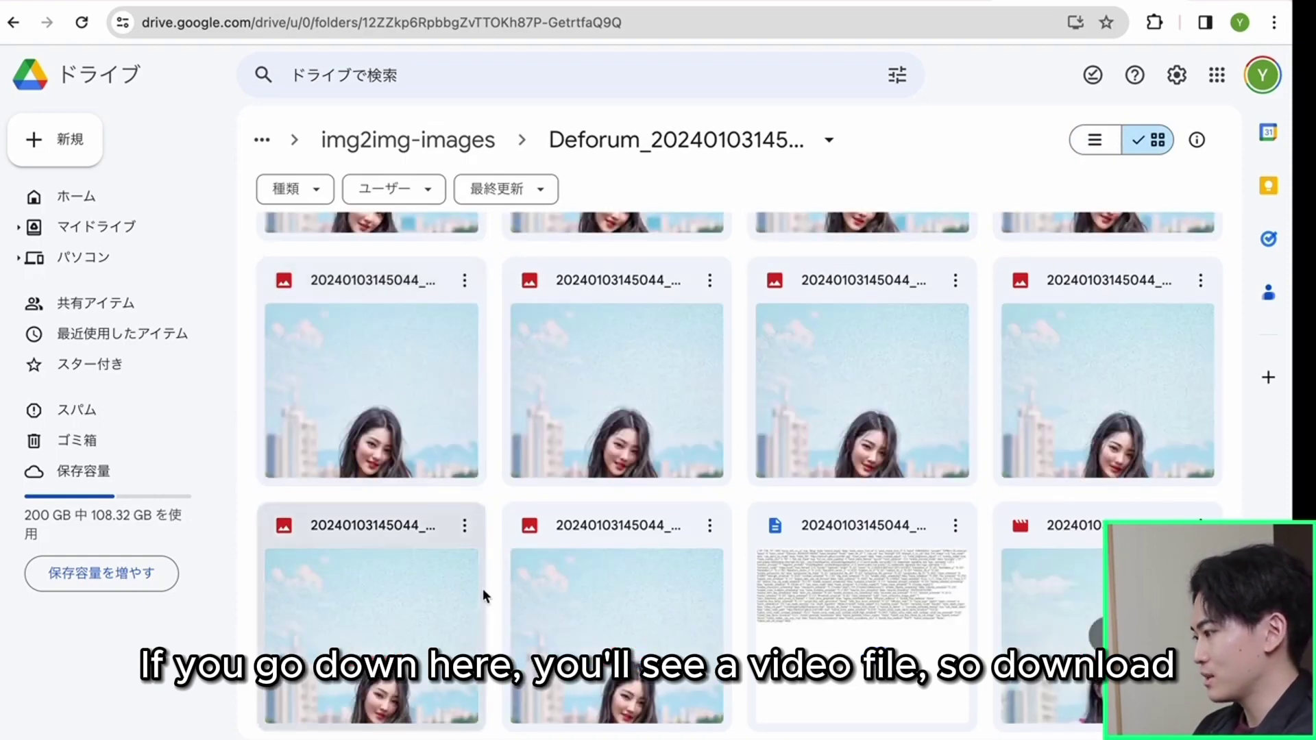
pyautogui.click(1202, 523)
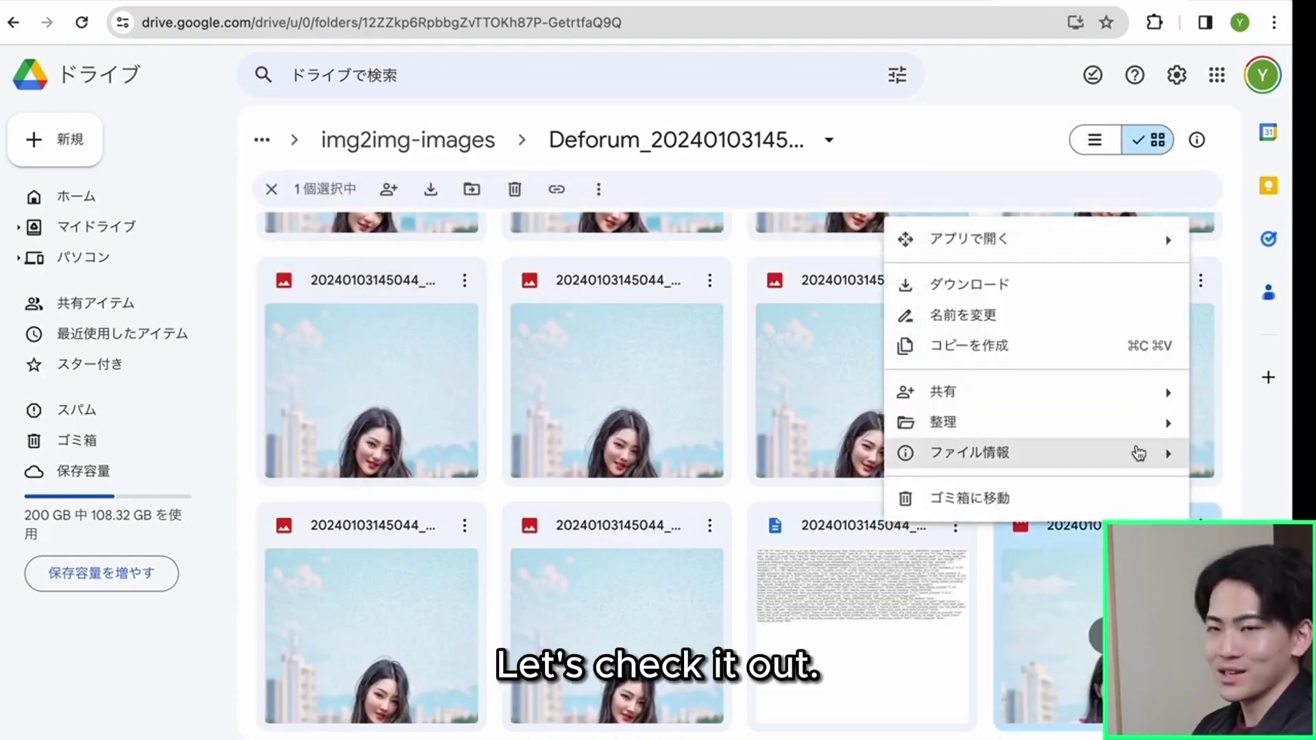